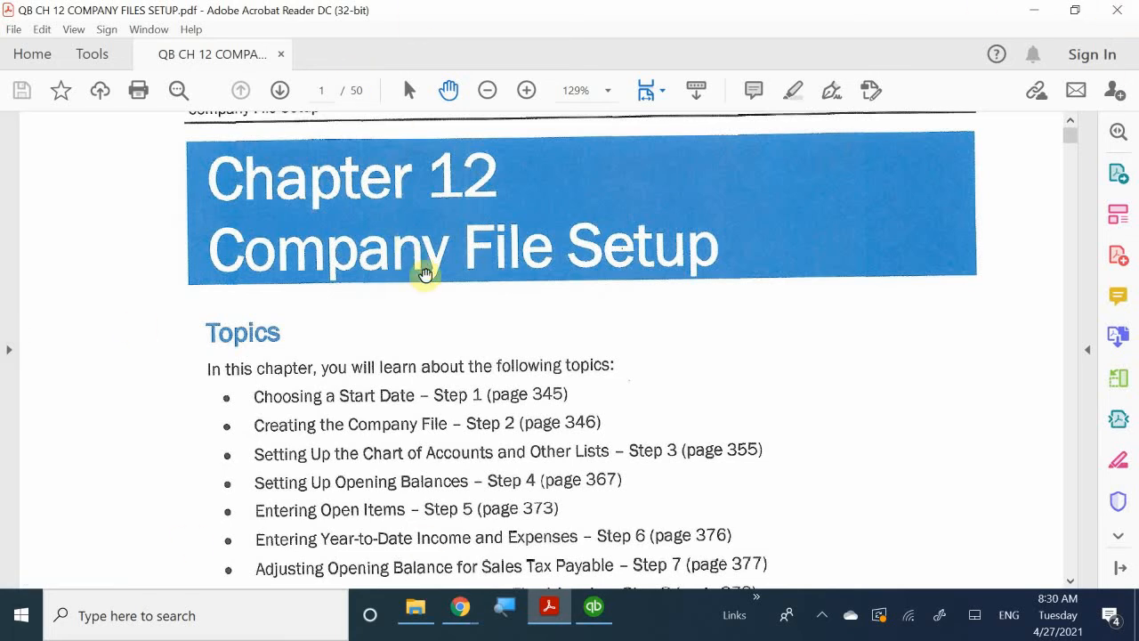
# Read the Chapter 12 topic list, the introduction and the Choosing a Start Date – Step 1 section.
pyautogui.scroll(-2, 428, 282)
pyautogui.scroll(-1, 427, 281)
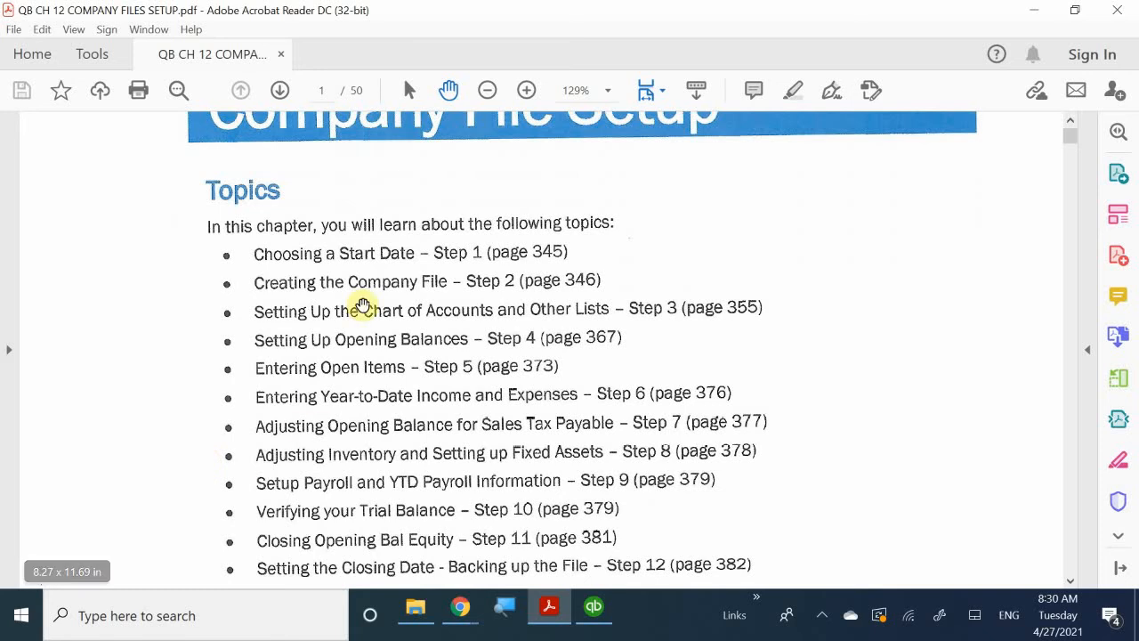
pyautogui.scroll(-1, 363, 305)
pyautogui.scroll(-3, 363, 304)
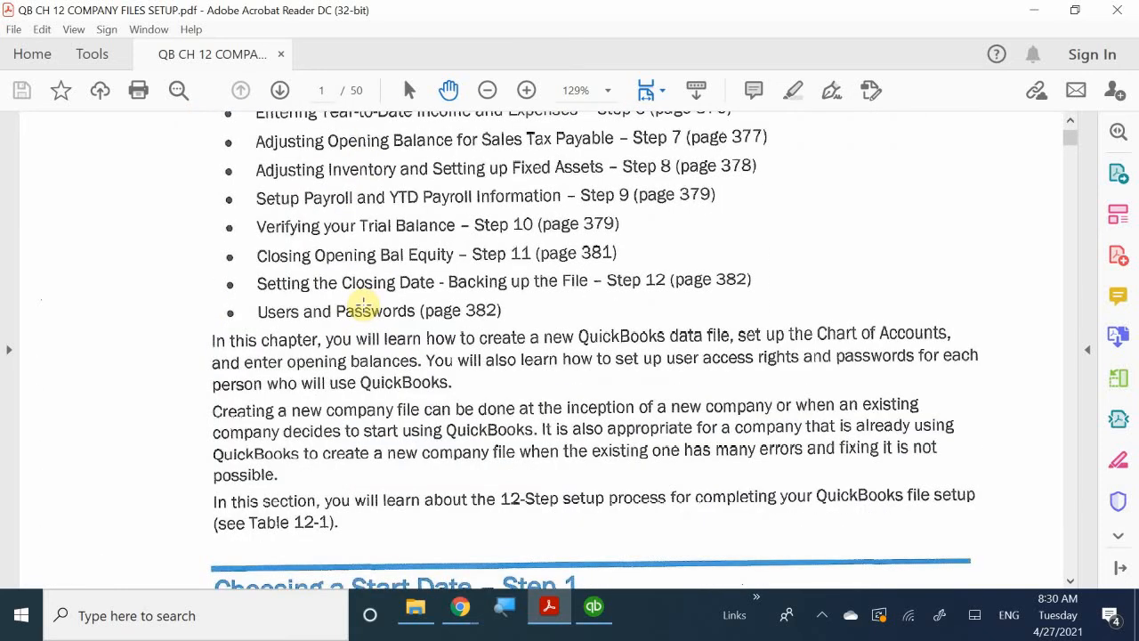
pyautogui.scroll(-3, 369, 303)
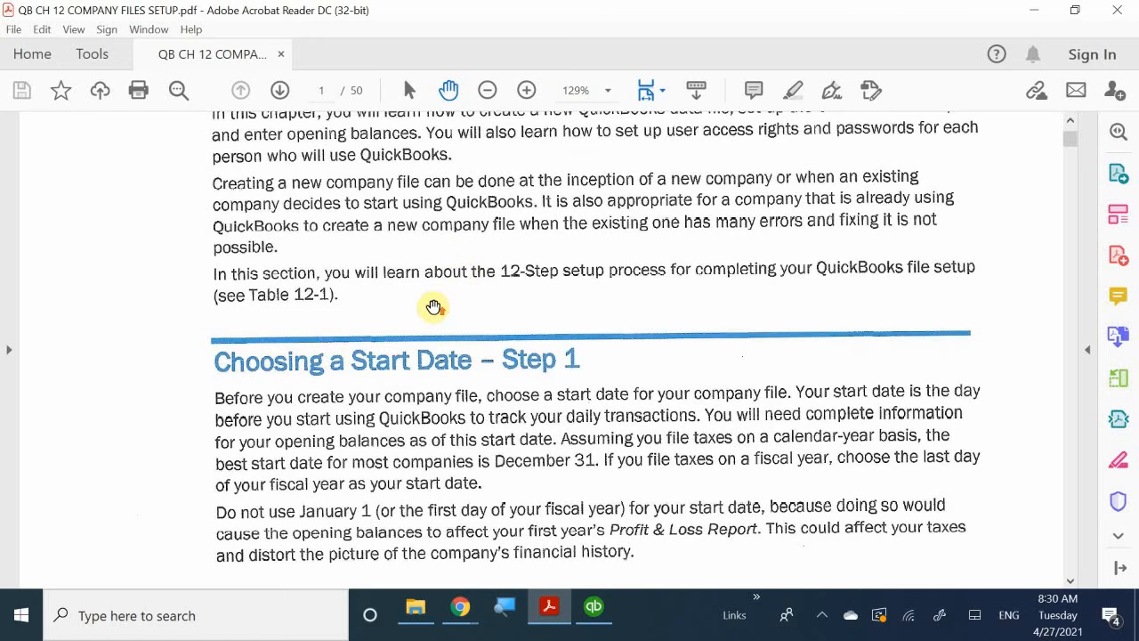
pyautogui.scroll(5, 435, 306)
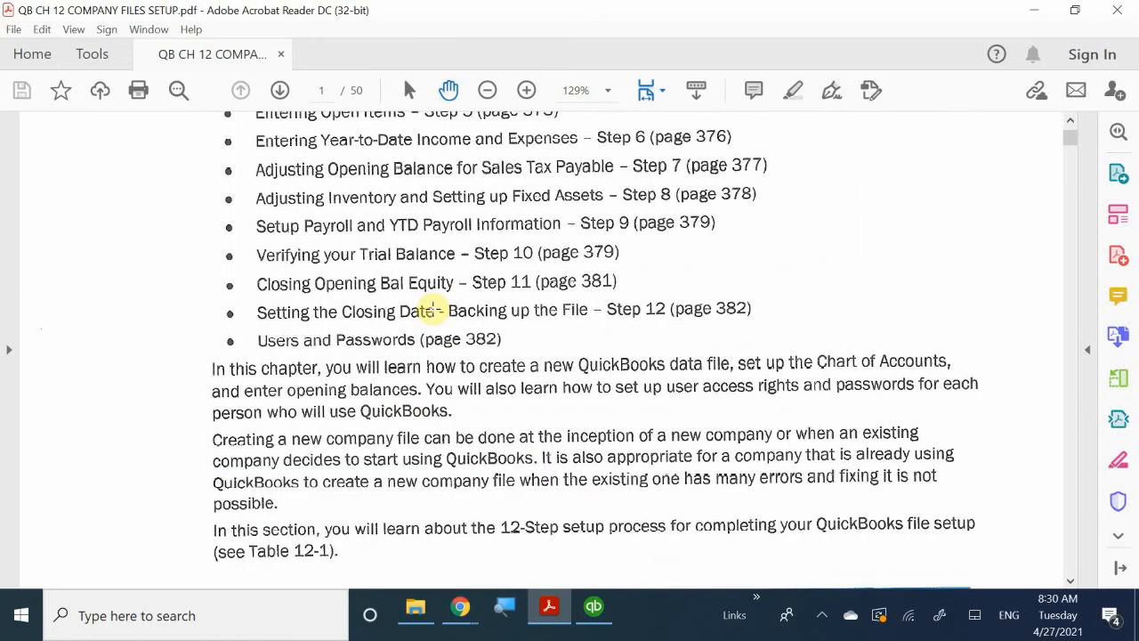
pyautogui.scroll(-6, 434, 309)
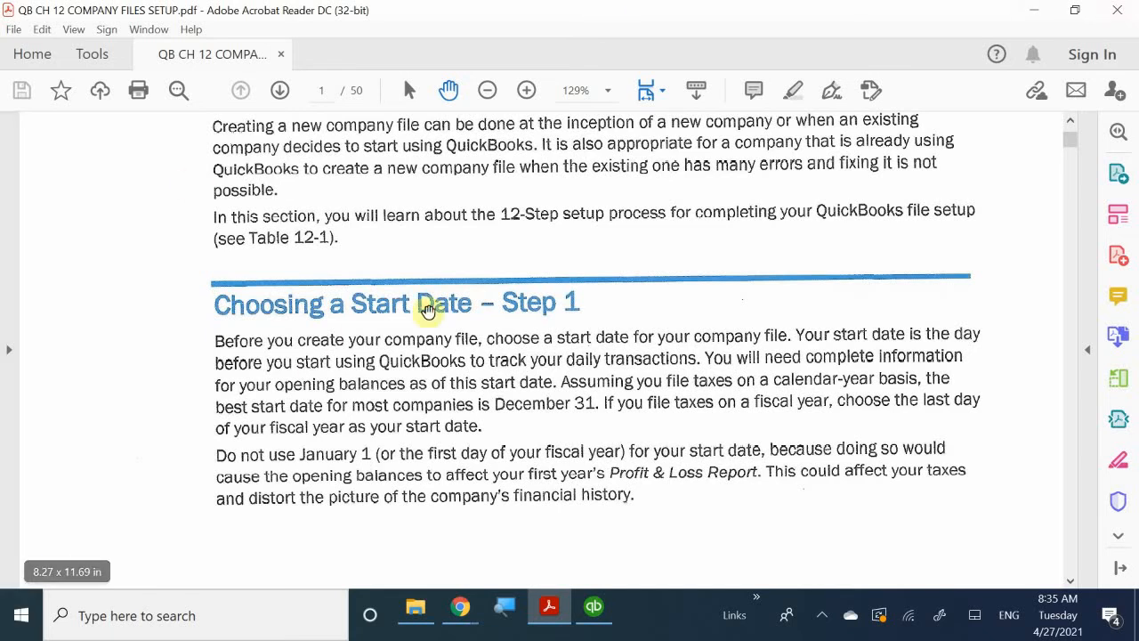
# Review the 12-Step Setup Checklist on page 346 and the note below it about entering transactions since the start date.
pyautogui.scroll(-1, 539, 370)
pyautogui.scroll(-10, 539, 369)
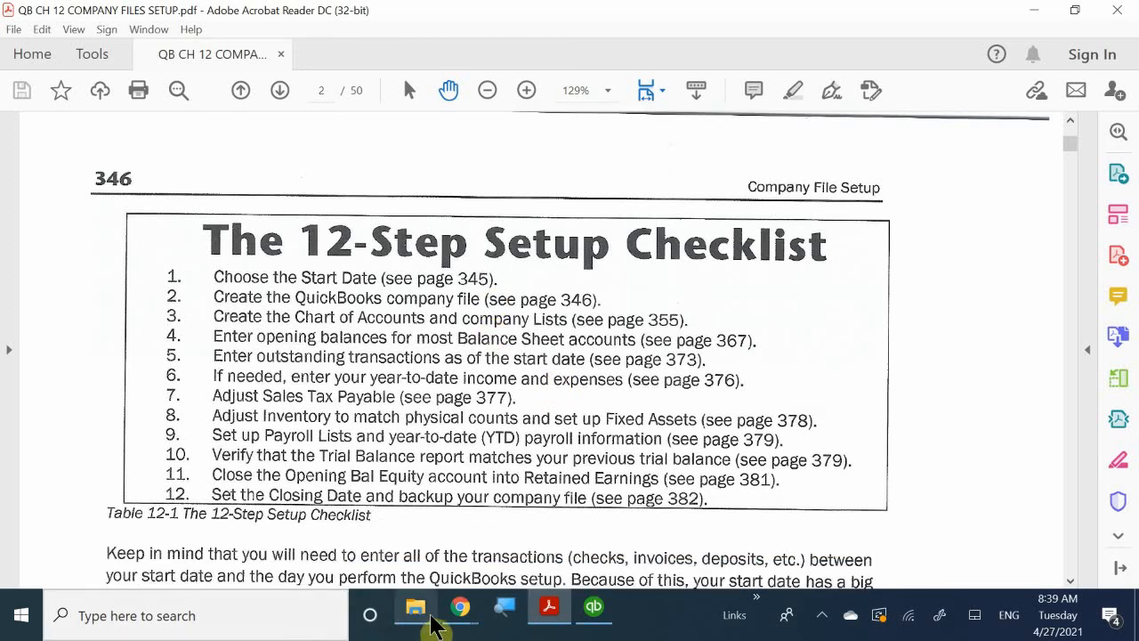
pyautogui.moveTo(460, 614)
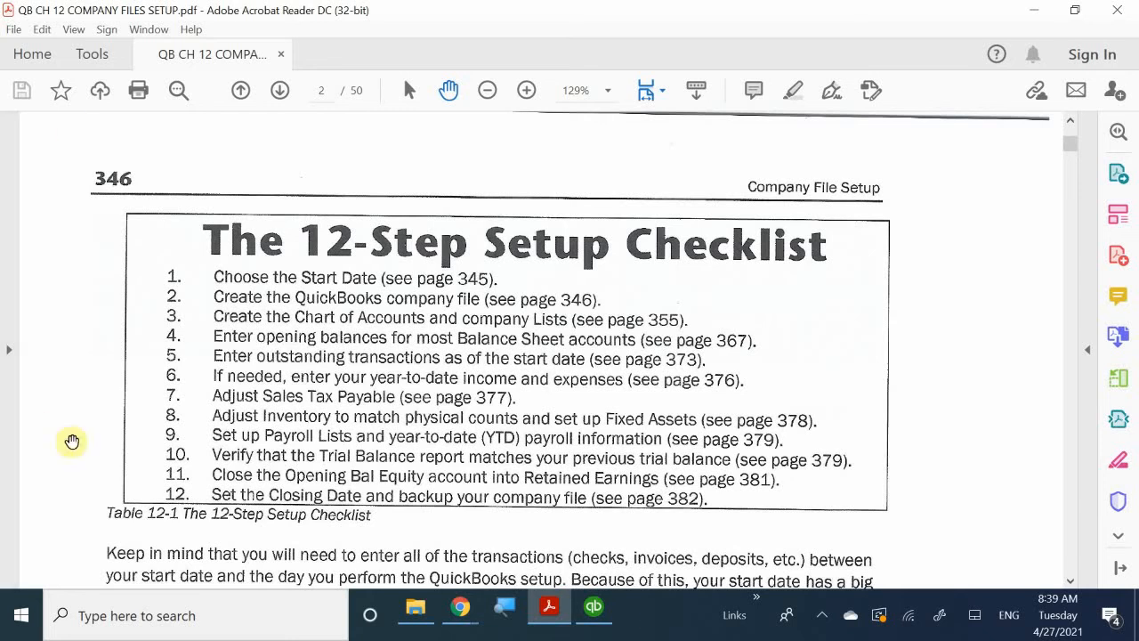
pyautogui.scroll(1, 57, 223)
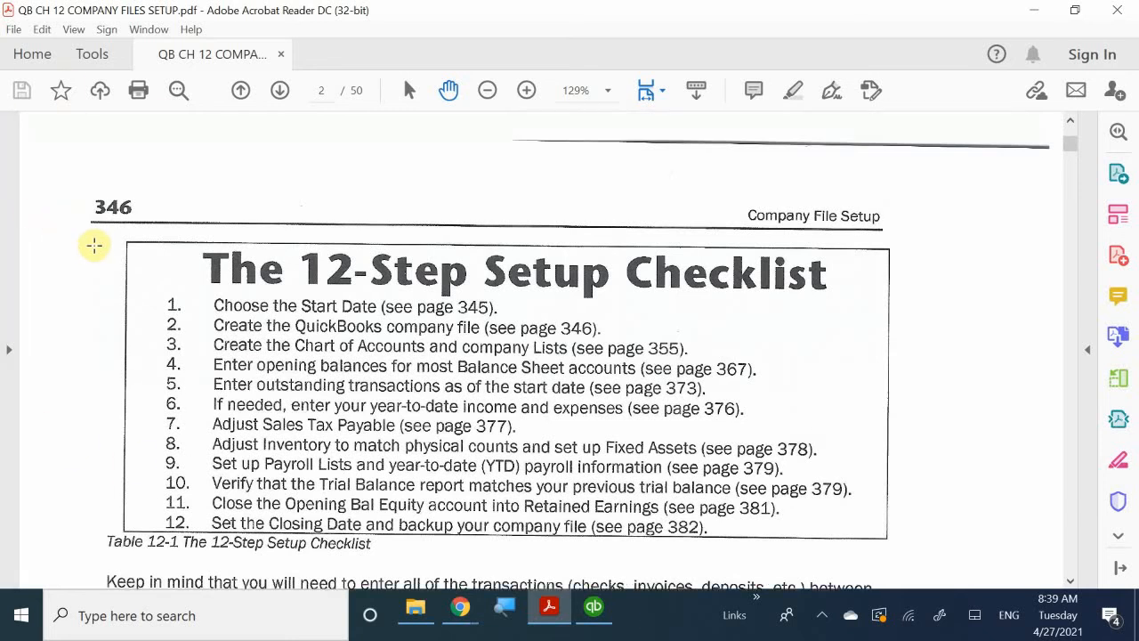
pyautogui.scroll(-2, 114, 254)
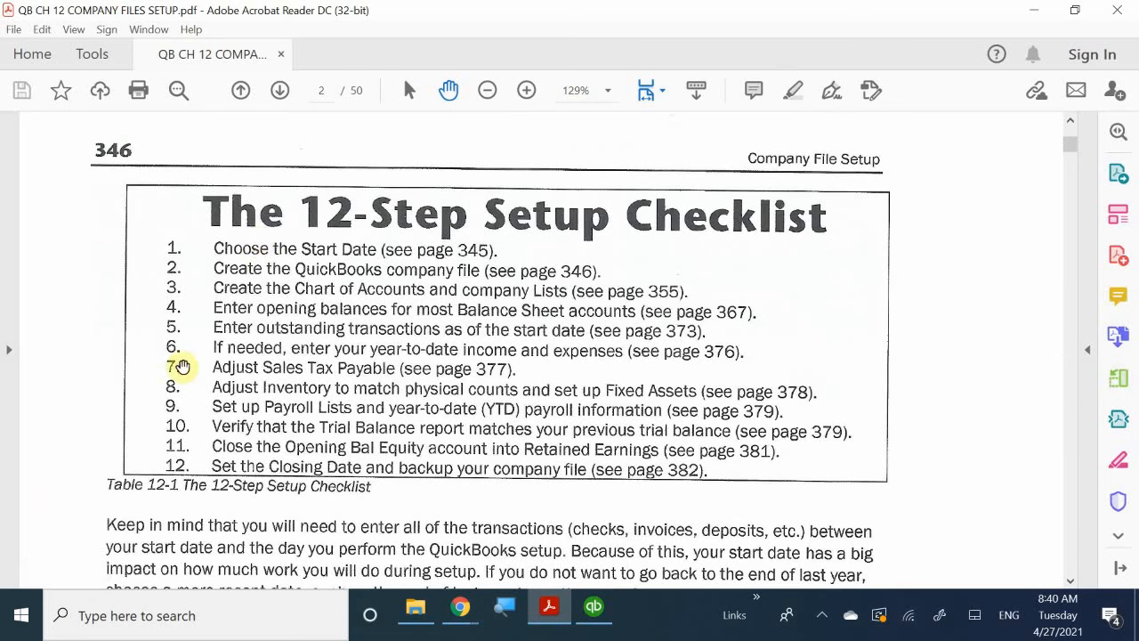
pyautogui.scroll(1, 204, 366)
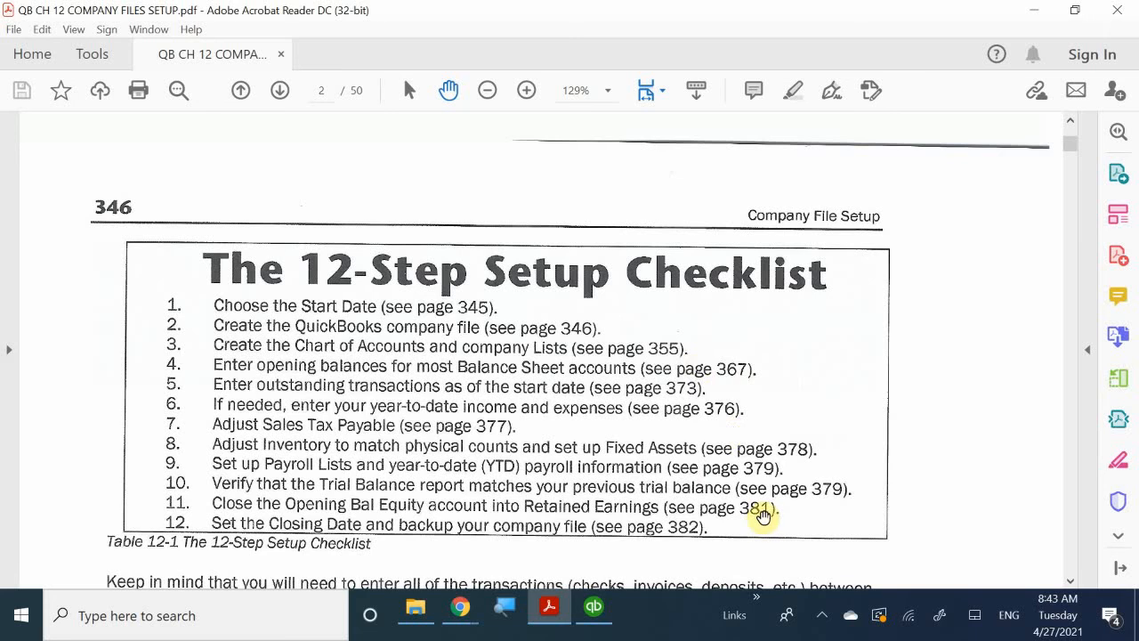
pyautogui.scroll(-3, 770, 526)
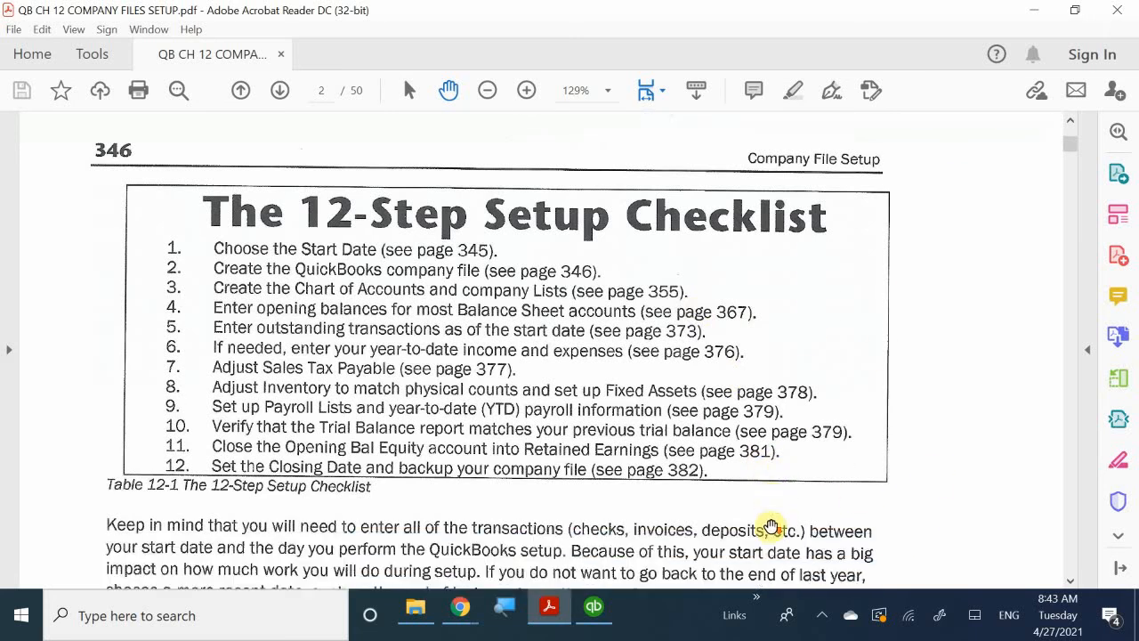
pyautogui.scroll(-2, 770, 526)
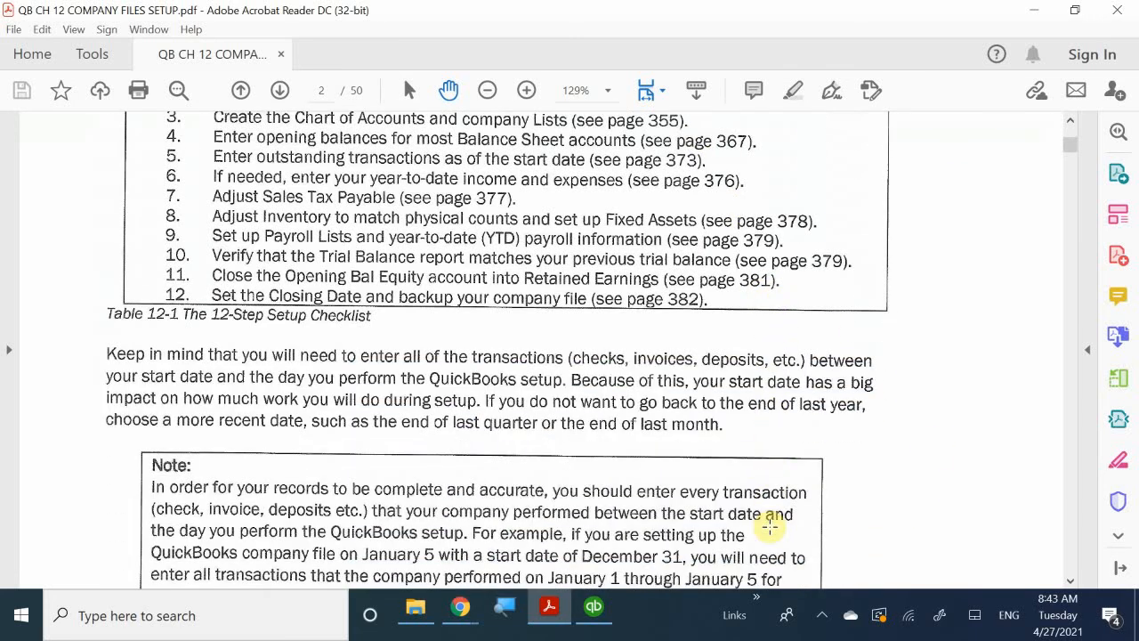
pyautogui.scroll(-3, 771, 526)
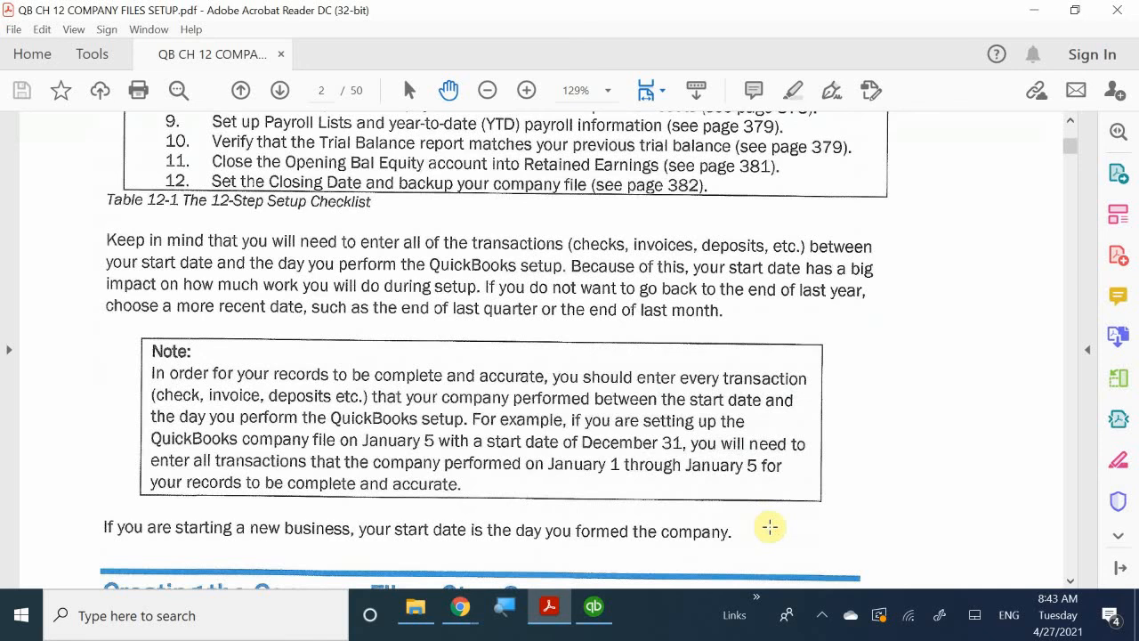
pyautogui.scroll(-4, 862, 562)
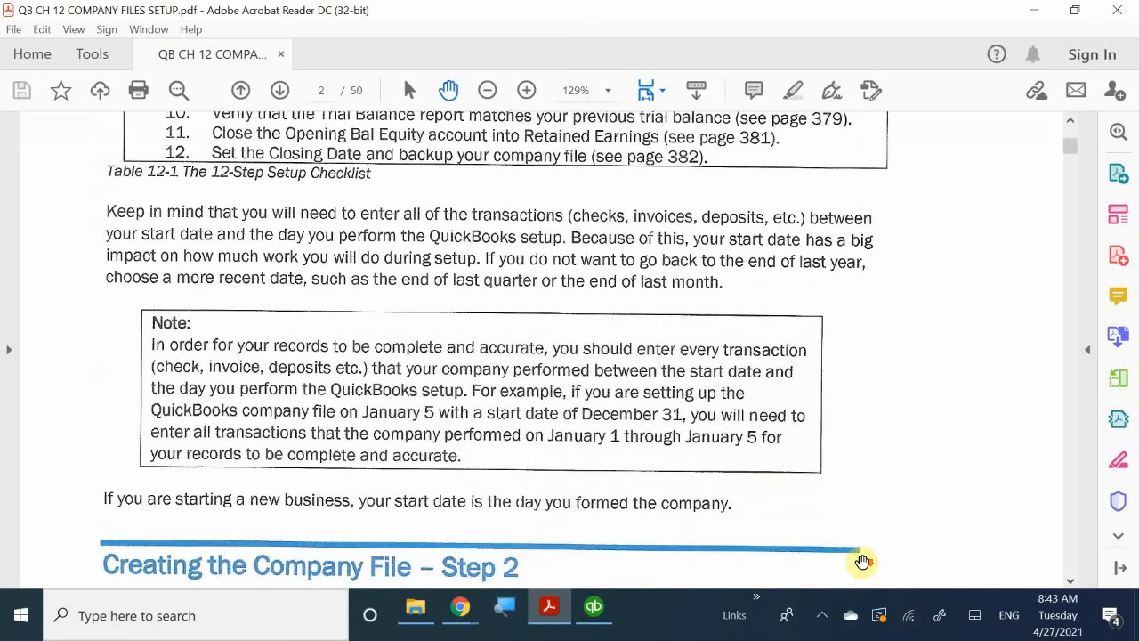
# Look through Creating the Company File – Step 2, from the Express Start figures to the Detailed Start section.
pyautogui.scroll(-4, 862, 561)
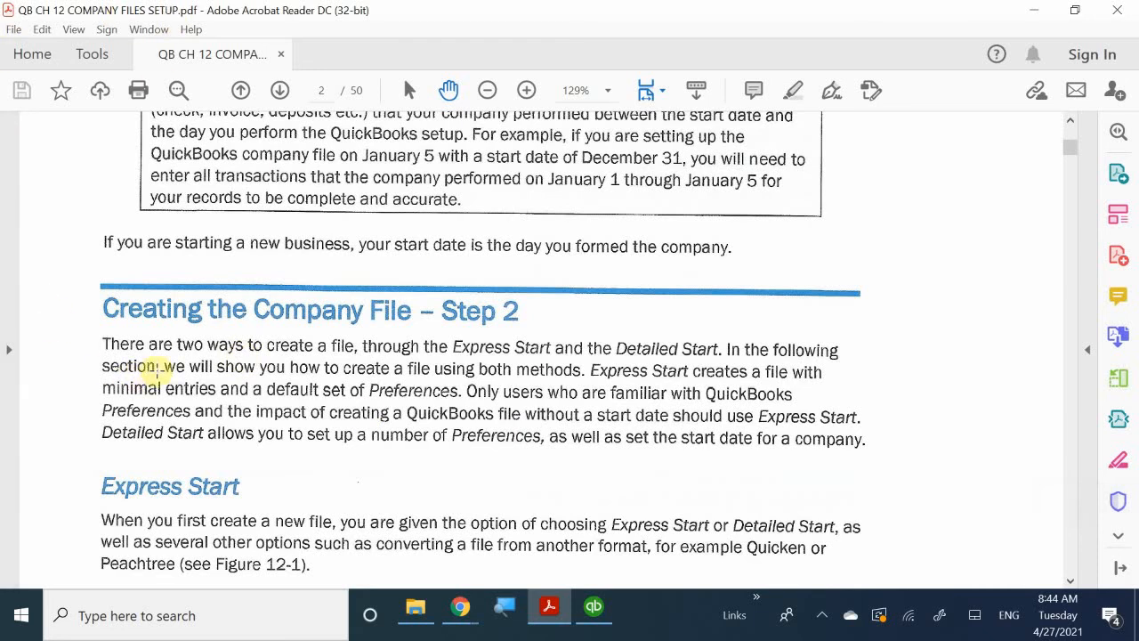
pyautogui.scroll(-3, 178, 386)
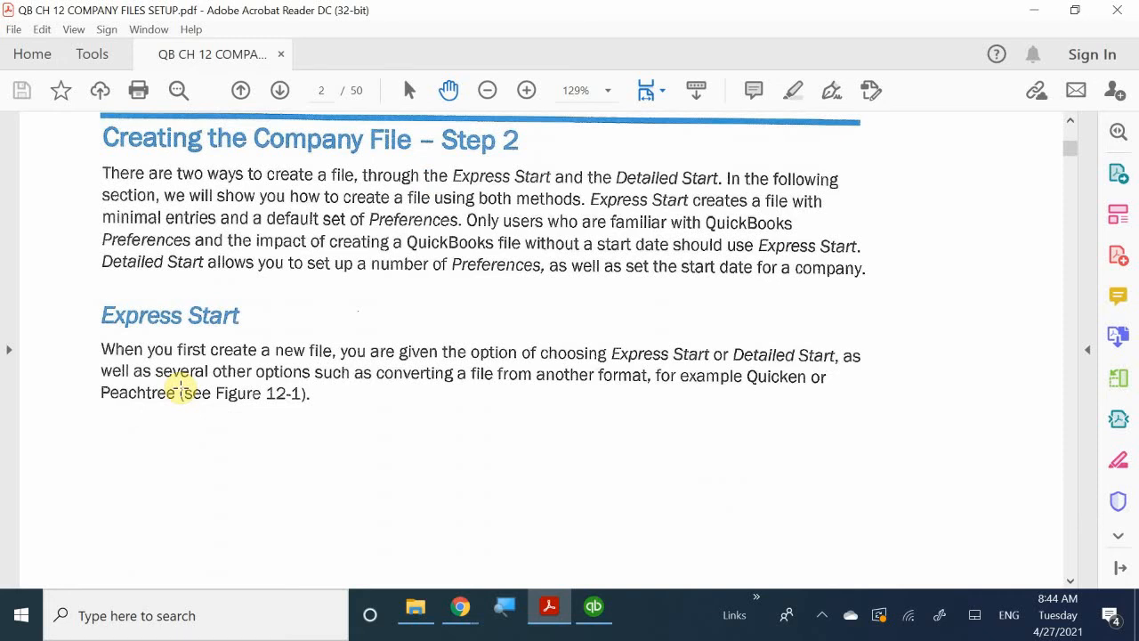
pyautogui.scroll(-13, 181, 386)
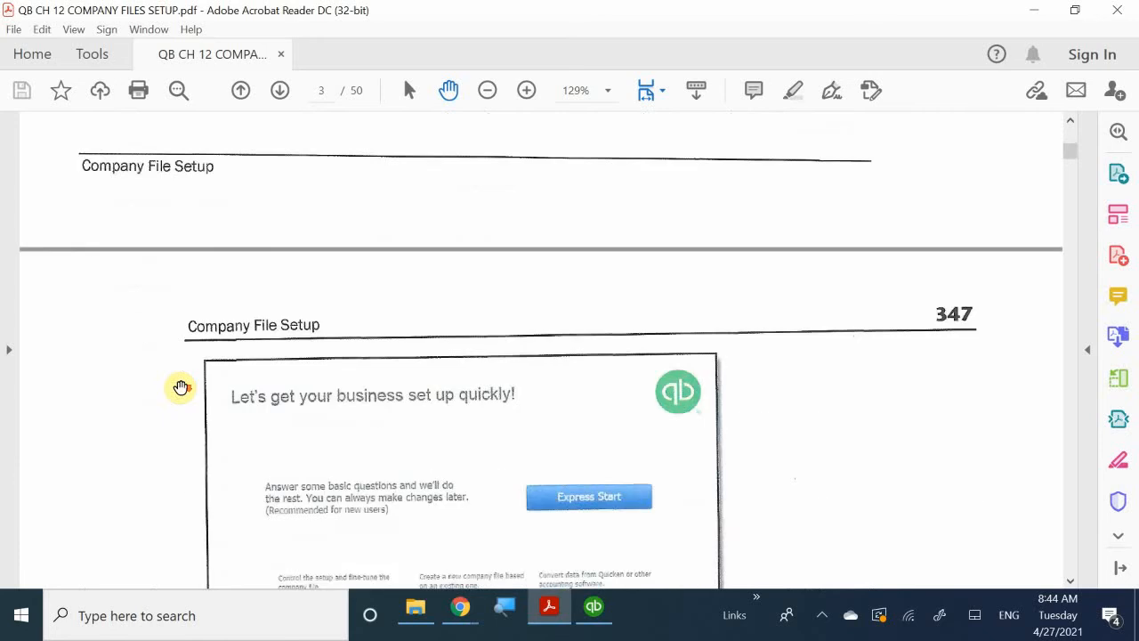
pyautogui.scroll(-10, 181, 386)
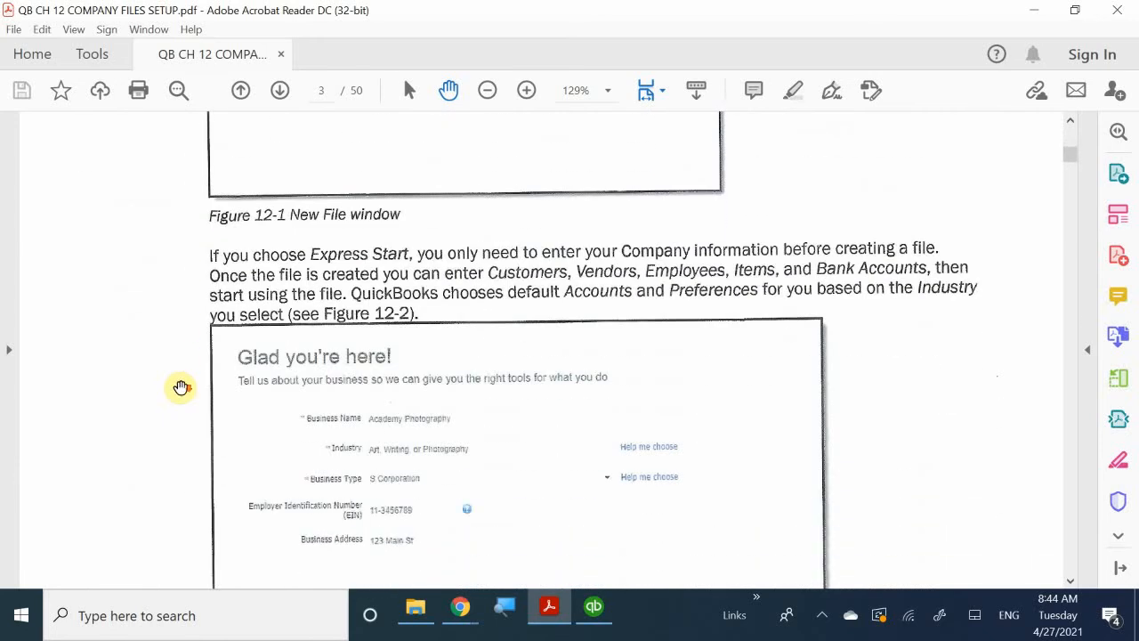
pyautogui.scroll(-3, 181, 387)
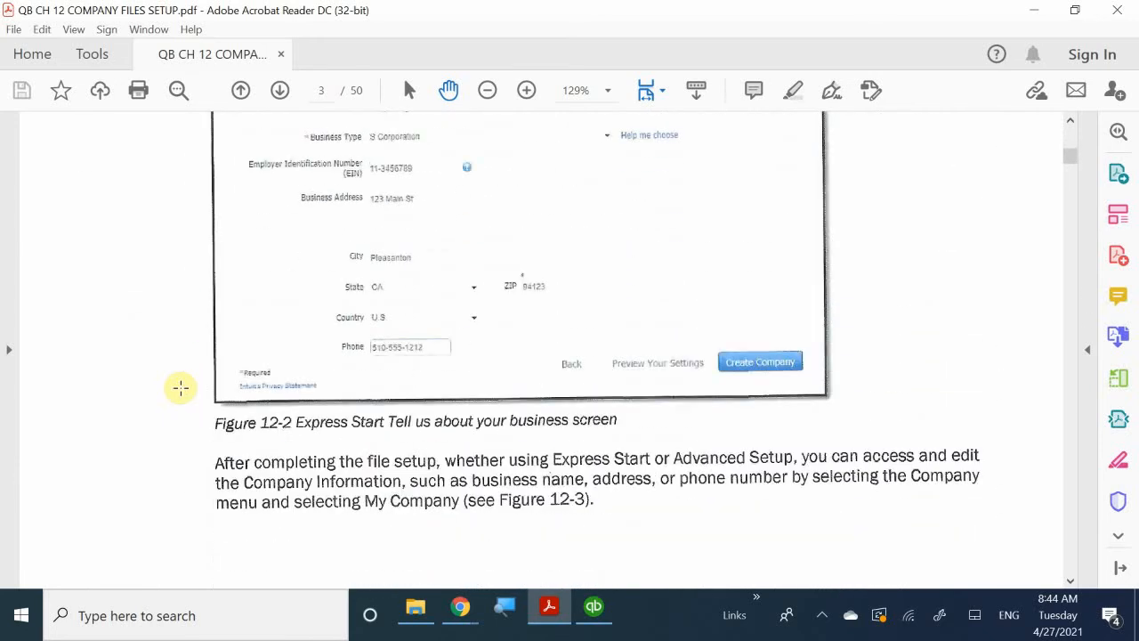
pyautogui.scroll(-12, 181, 386)
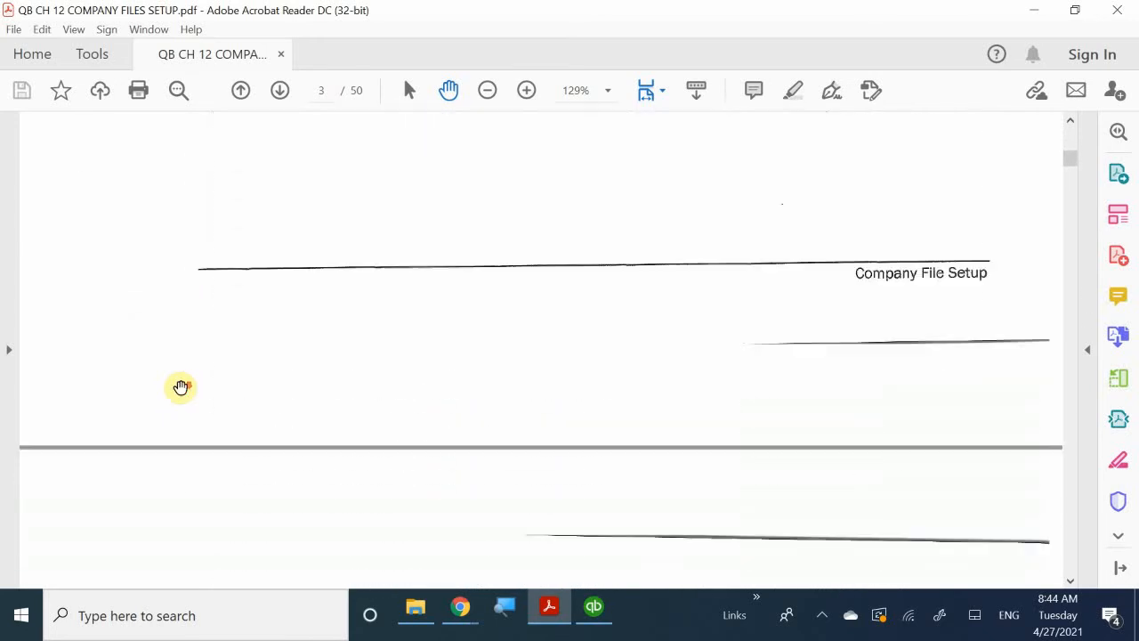
pyautogui.scroll(-12, 181, 386)
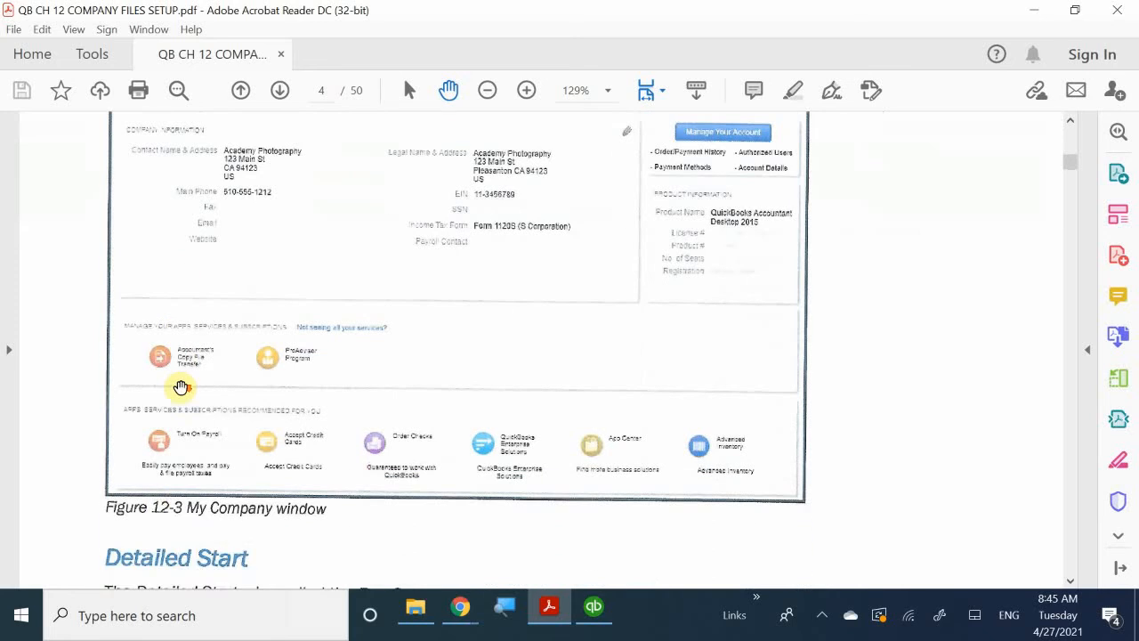
pyautogui.scroll(-4, 181, 386)
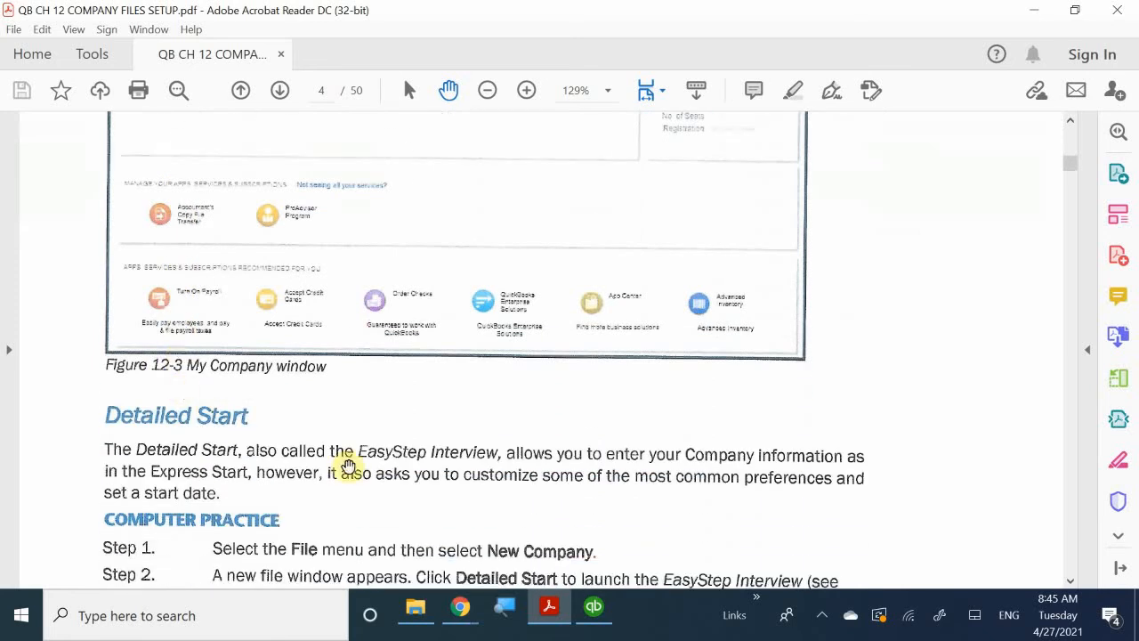
# Go back to the Creating the Company File – Step 2 text and review the Express Start and Detailed Start methods.
pyautogui.scroll(2, 348, 466)
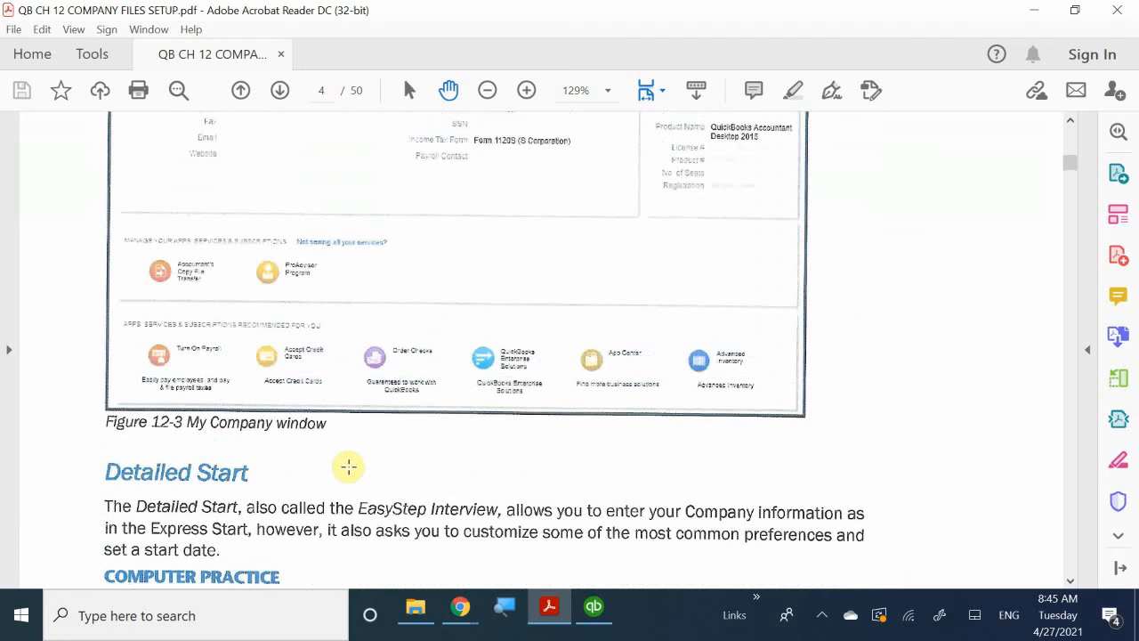
pyautogui.scroll(-2, 348, 466)
pyautogui.scroll(7, 349, 467)
pyautogui.scroll(10, 347, 466)
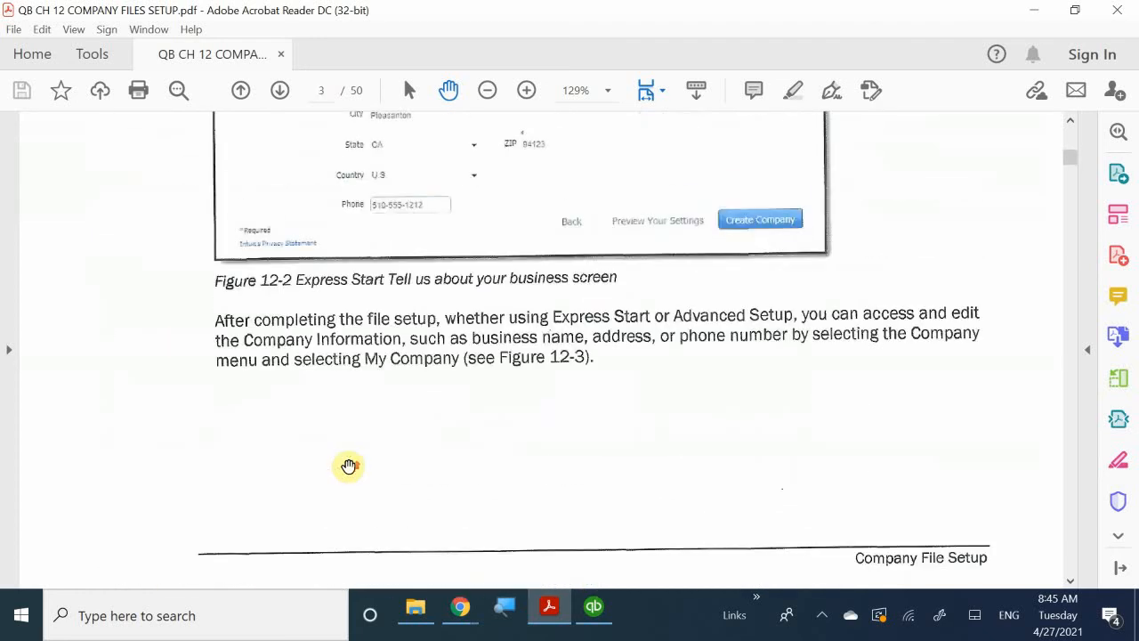
pyautogui.scroll(2, 348, 467)
pyautogui.scroll(10, 348, 466)
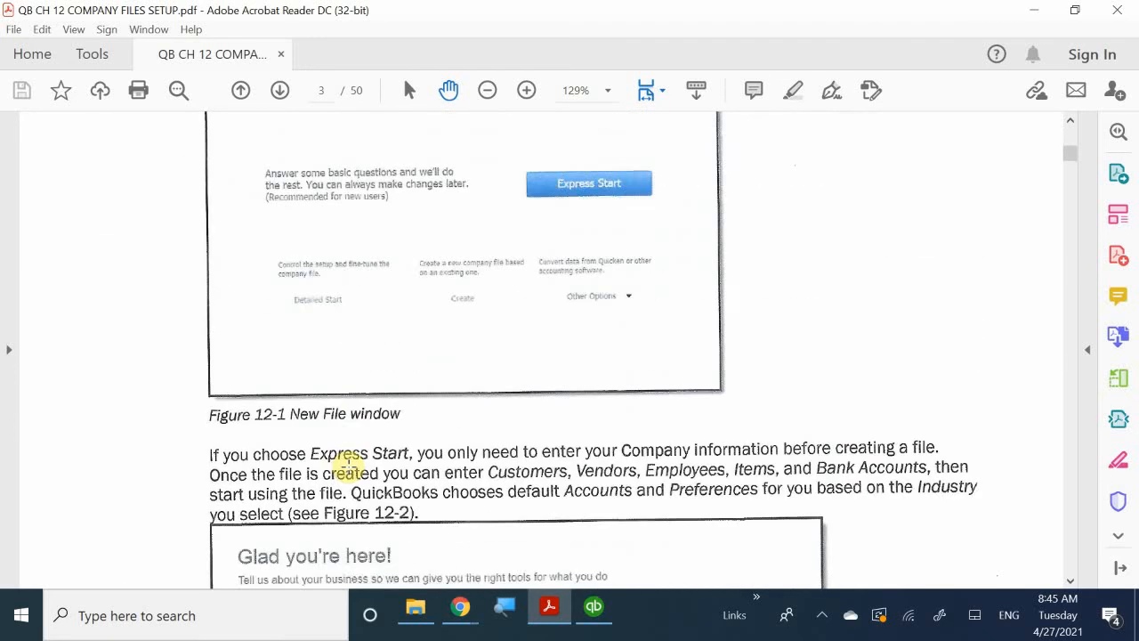
pyautogui.scroll(12, 348, 467)
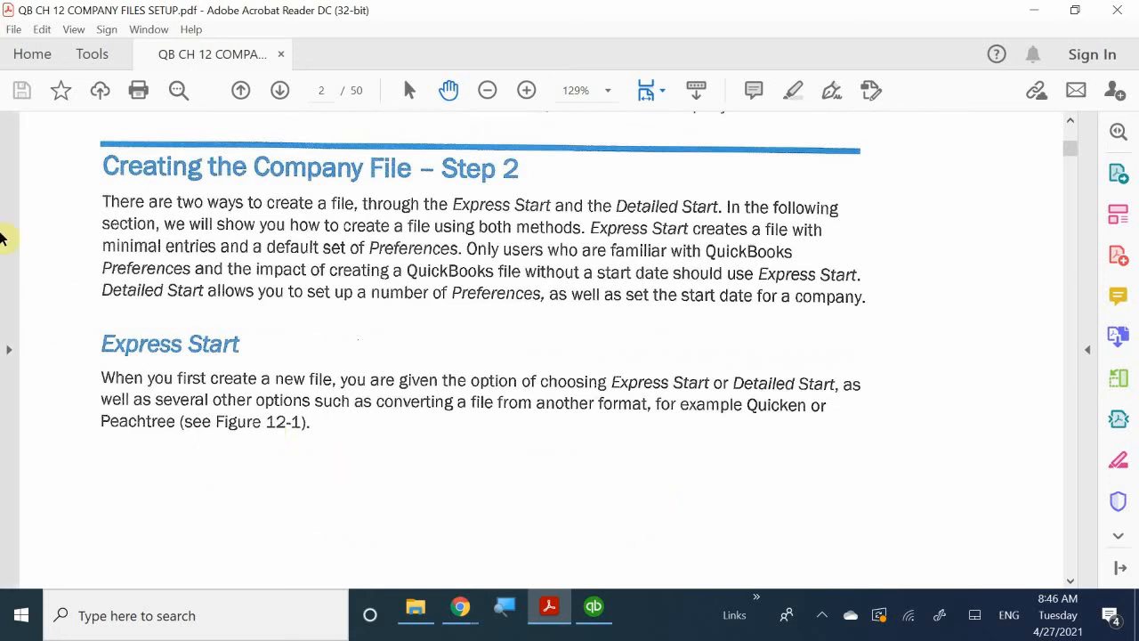
# Examine the Express Start figures again and read the Detailed Start paragraph about the EasyStep Interview.
pyautogui.scroll(-10, 565, 442)
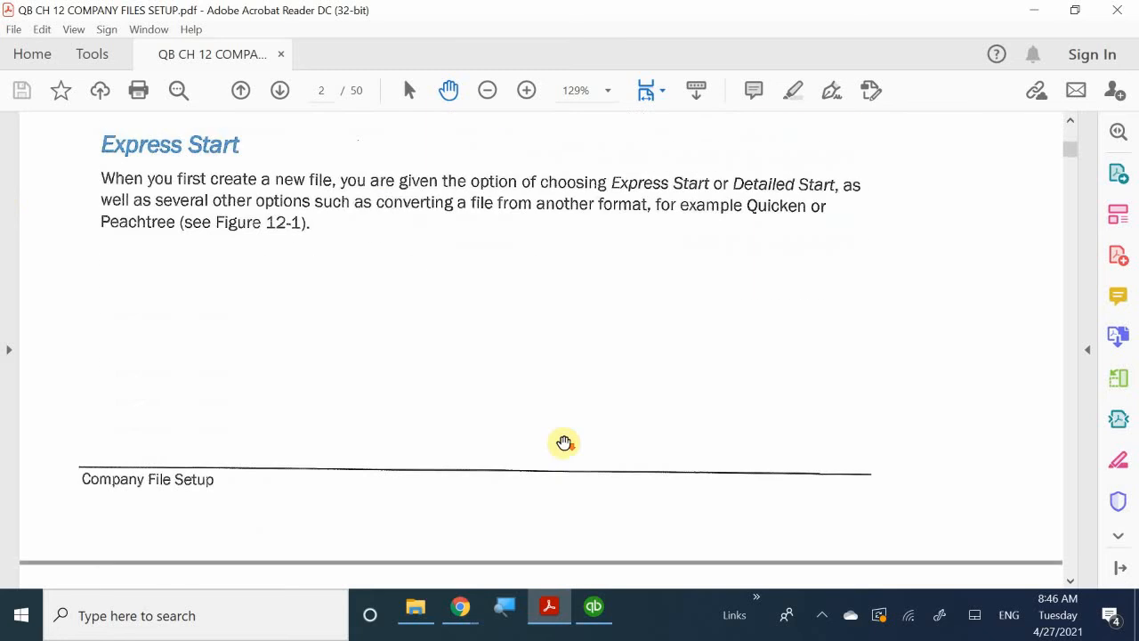
pyautogui.scroll(-10, 564, 442)
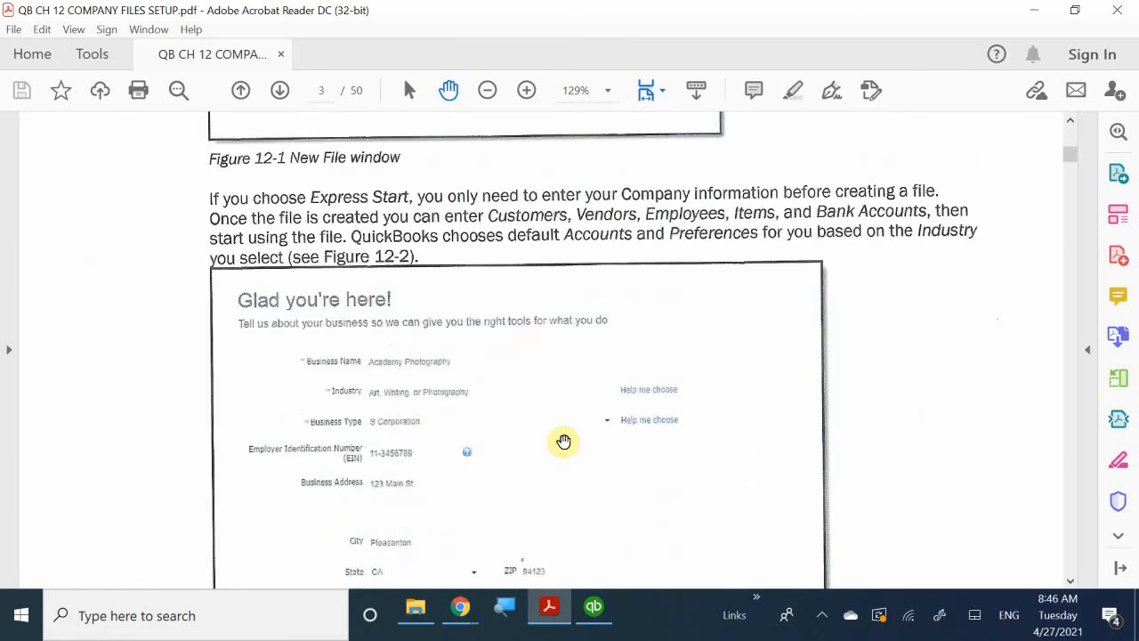
pyautogui.scroll(-10, 565, 442)
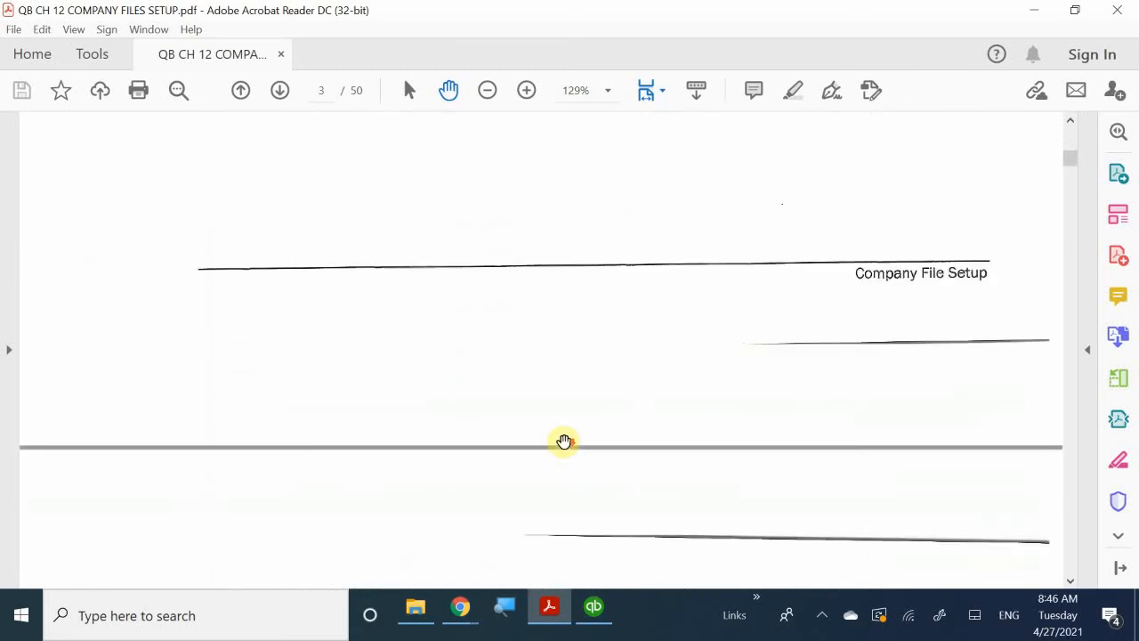
pyautogui.scroll(-1, 565, 442)
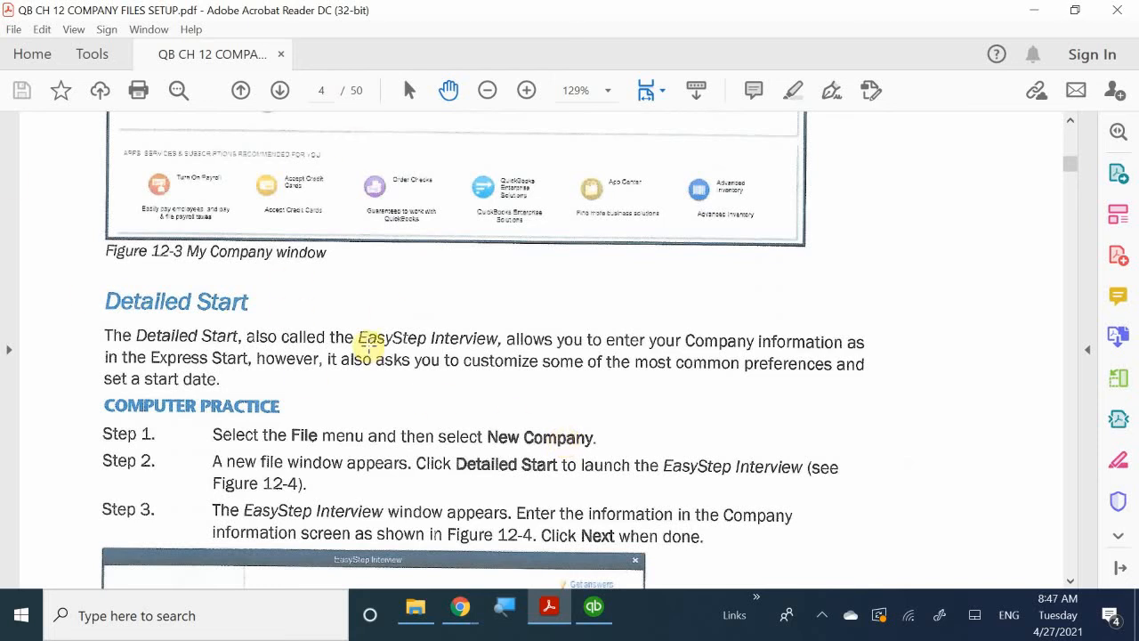
pyautogui.moveTo(367, 347); pyautogui.dragTo(424, 356)
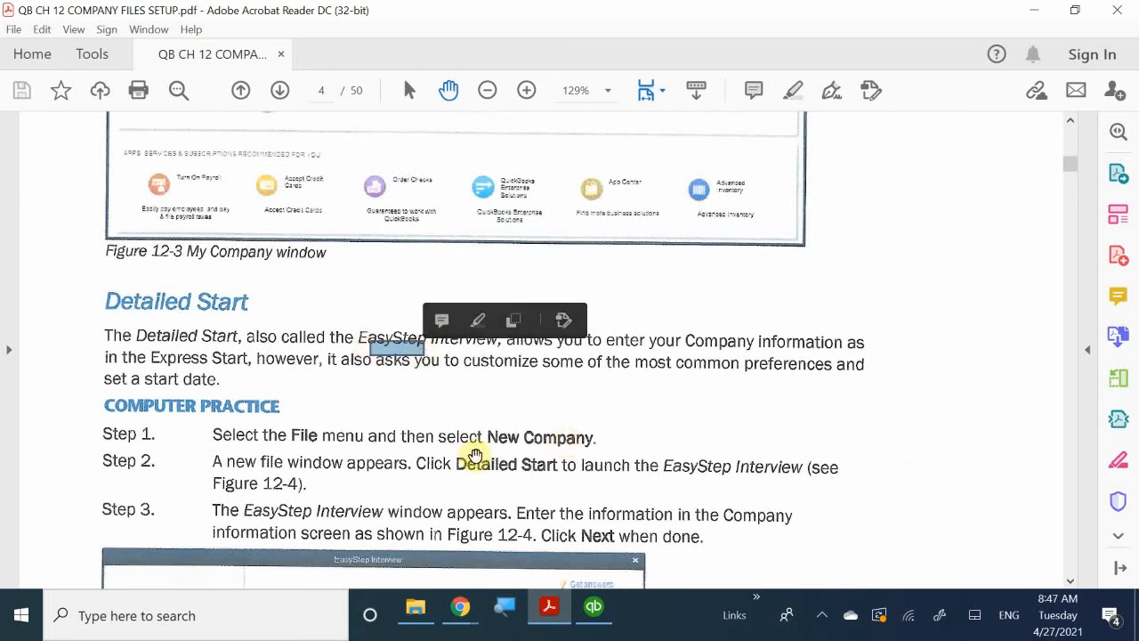
pyautogui.click(452, 431)
pyautogui.click(455, 397)
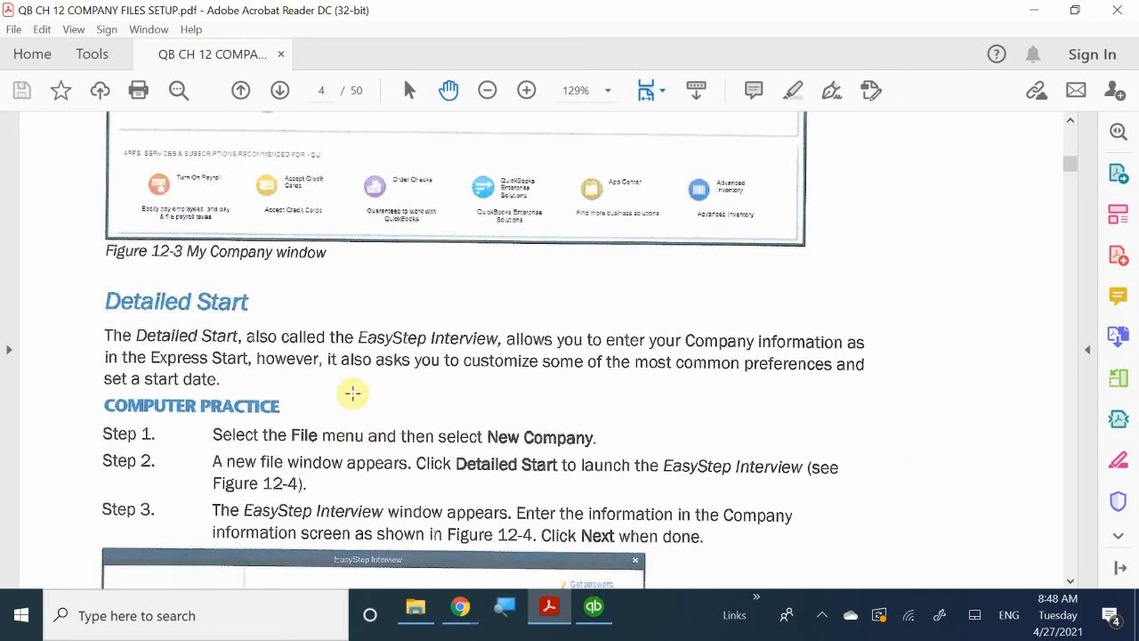
# Check the Computer Practice steps and the company information figure, and return to the My Company window figure on page 348.
pyautogui.scroll(-5, 353, 393)
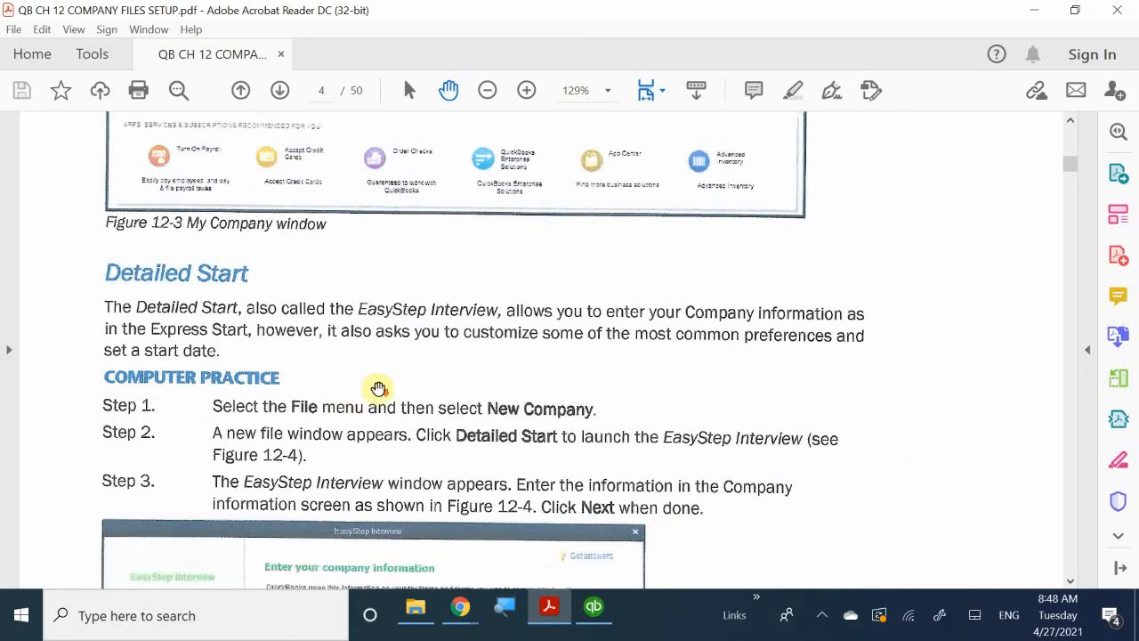
pyautogui.scroll(-2, 431, 389)
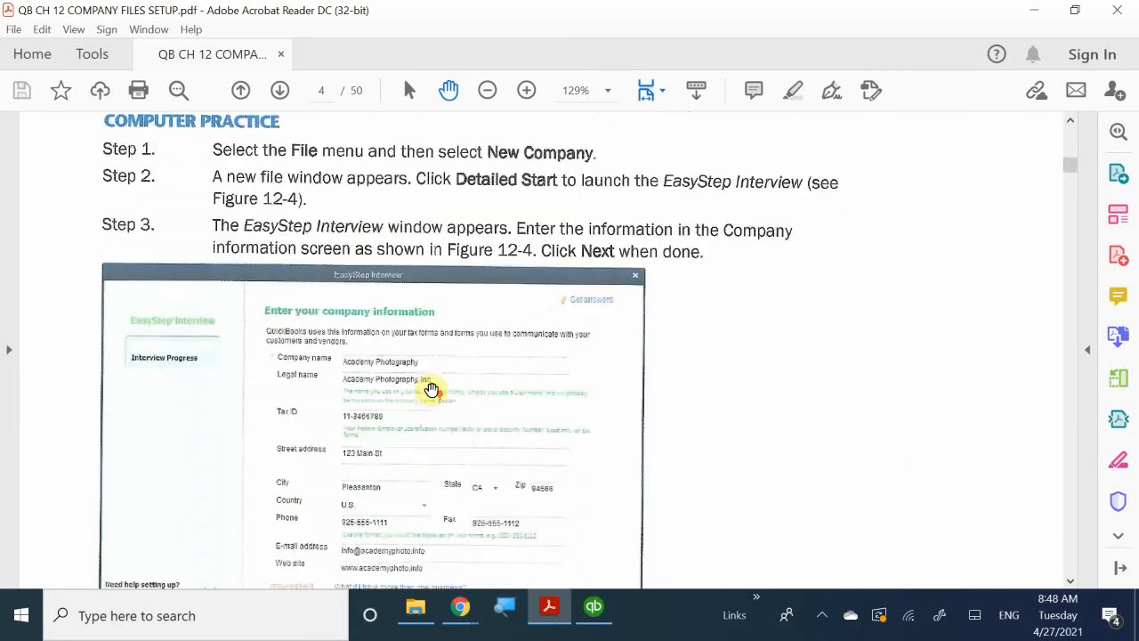
pyautogui.scroll(10, 431, 389)
pyautogui.scroll(10, 432, 389)
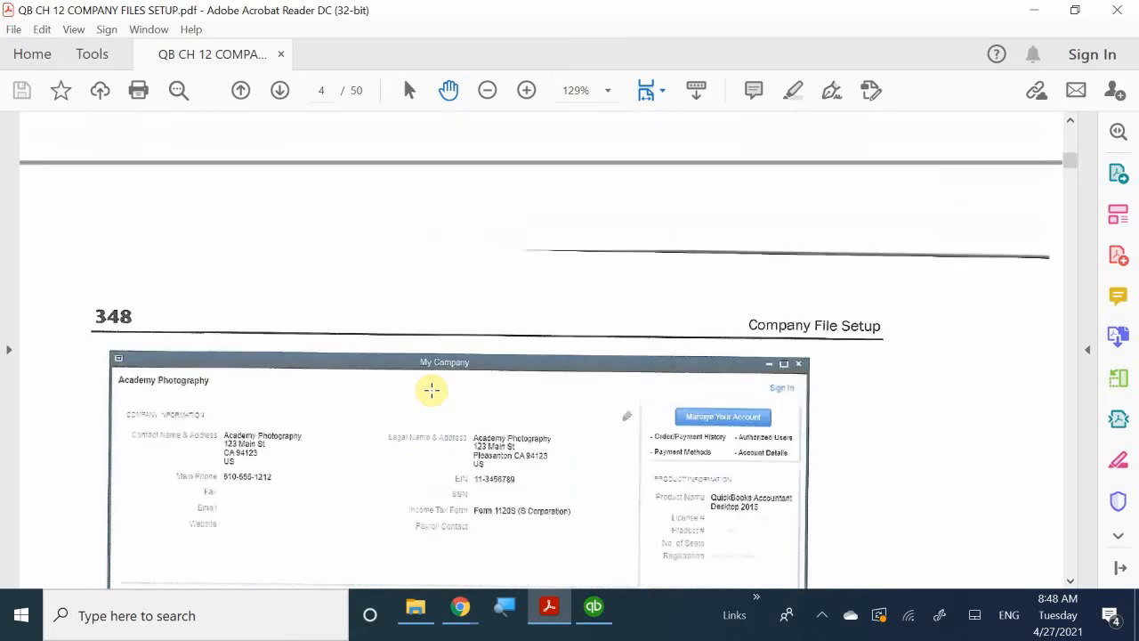
# Read the Detailed Start section's Computer Practice steps and examine Figure 12-4, Company Information in EasyStep Interview.
pyautogui.scroll(-15, 432, 389)
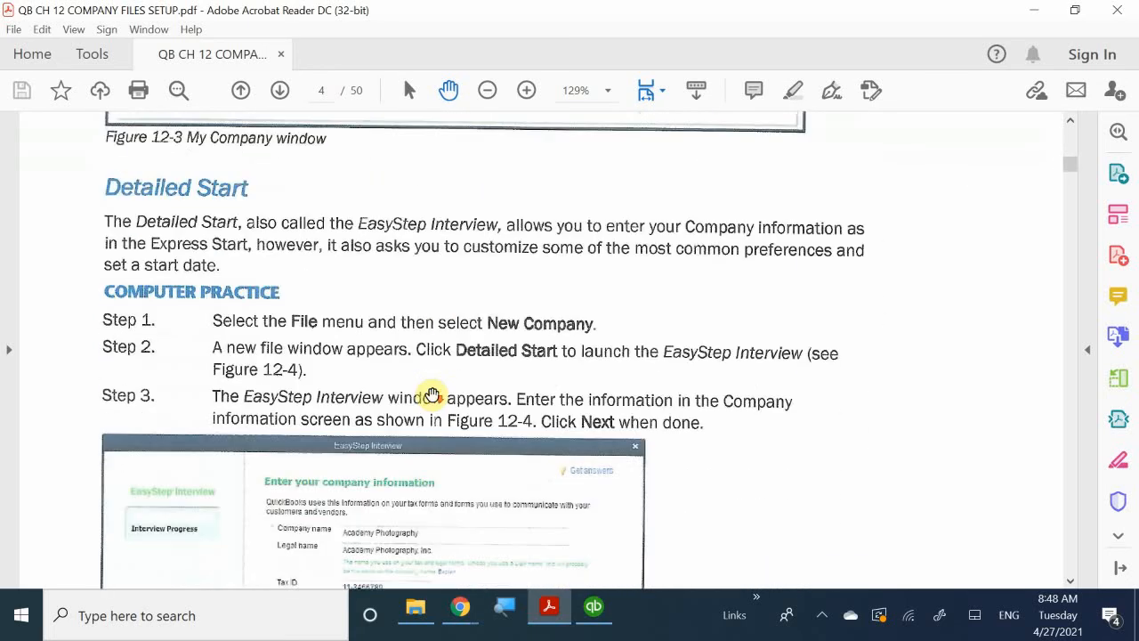
pyautogui.scroll(-3, 431, 394)
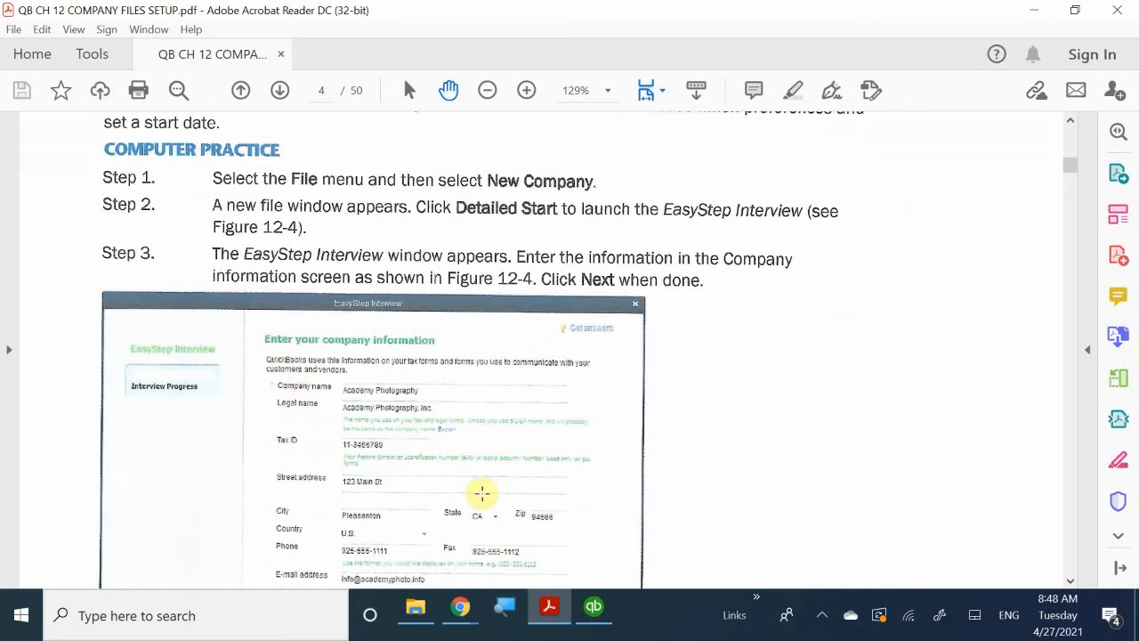
pyautogui.scroll(-3, 481, 493)
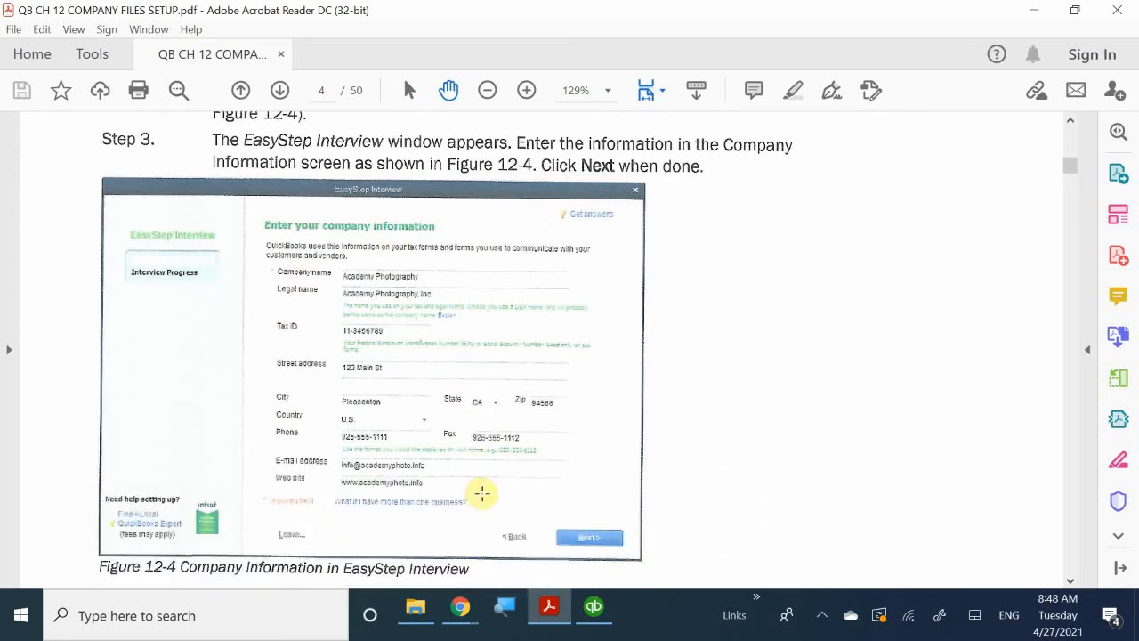
pyautogui.scroll(1, 482, 493)
pyautogui.scroll(1, 482, 493)
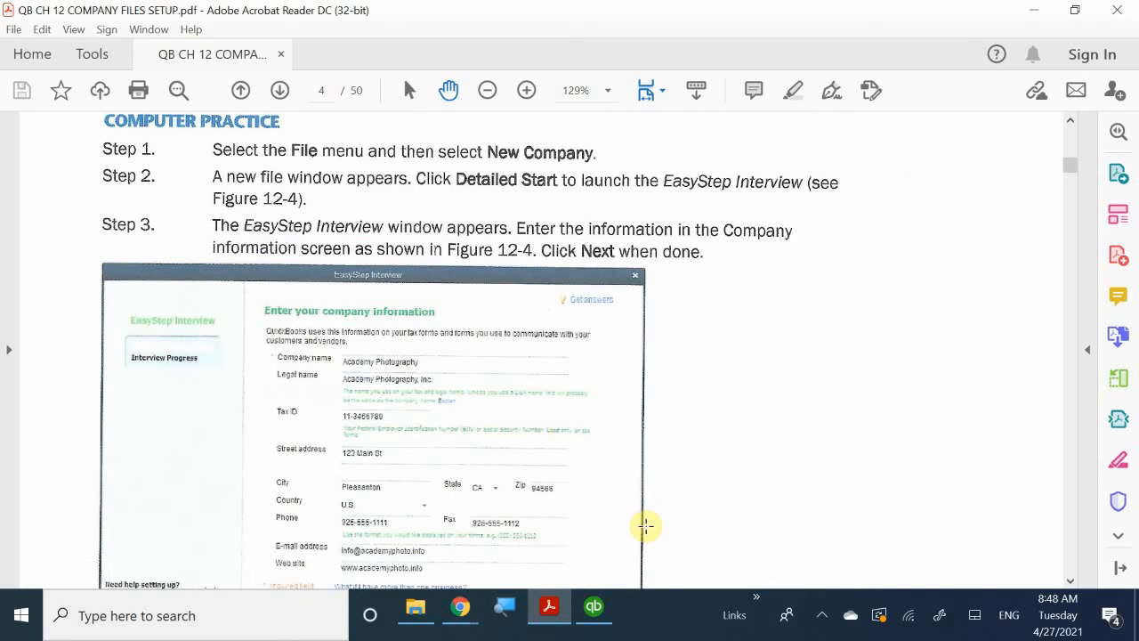
pyautogui.scroll(1, 455, 457)
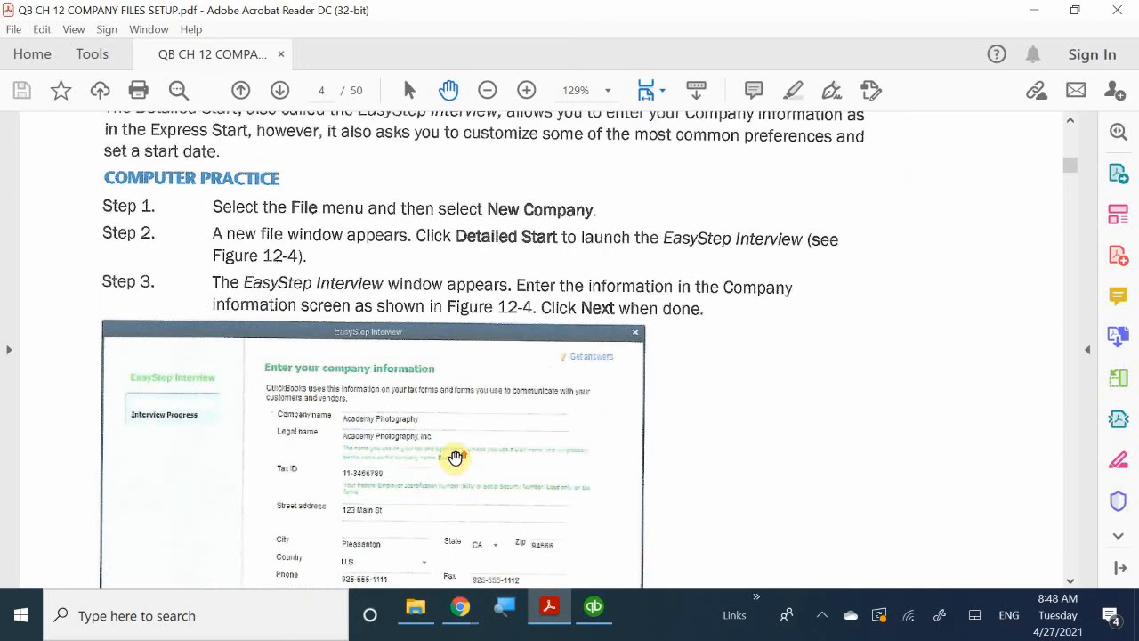
pyautogui.scroll(1, 382, 389)
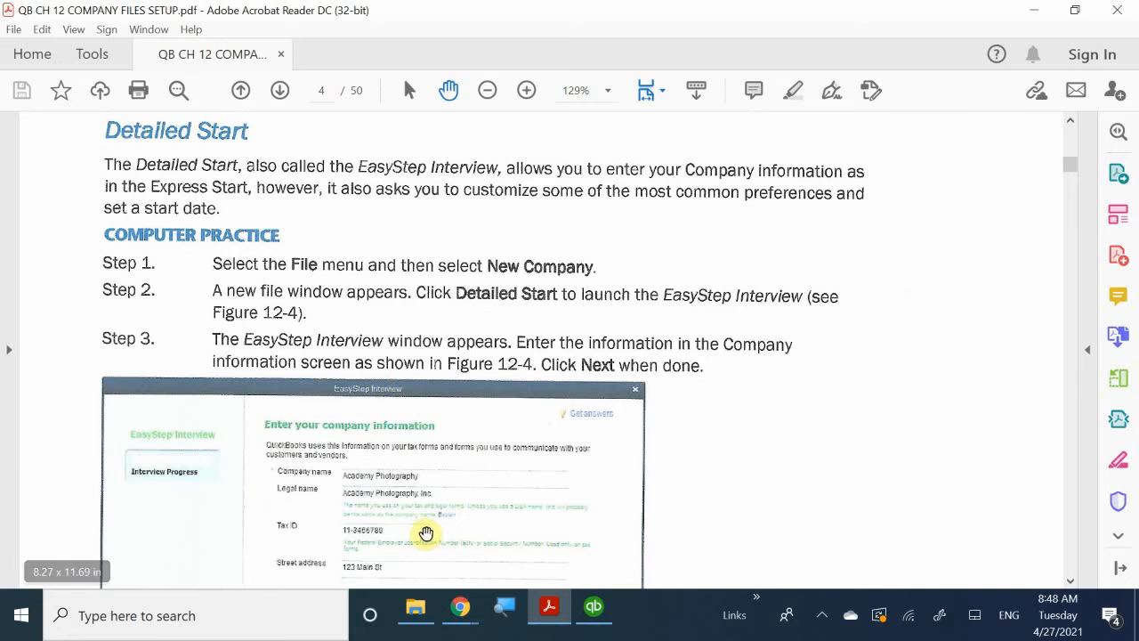
pyautogui.scroll(3, 427, 534)
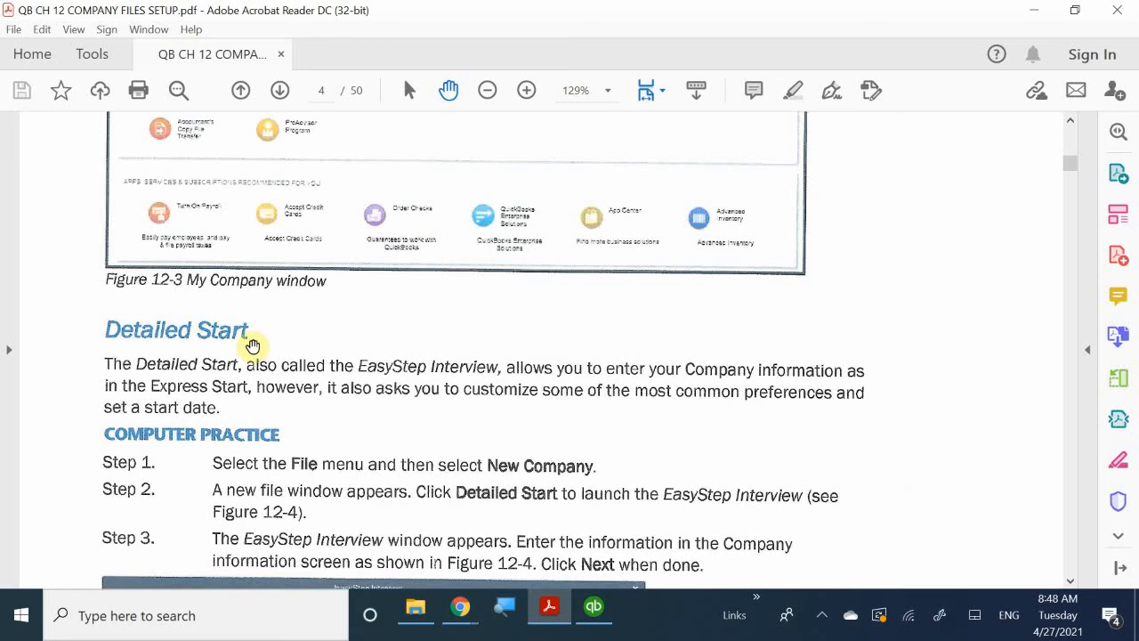
# Switch to QuickBooks Desktop and start creating a new company with the Advanced Setup option.
pyautogui.click(601, 615)
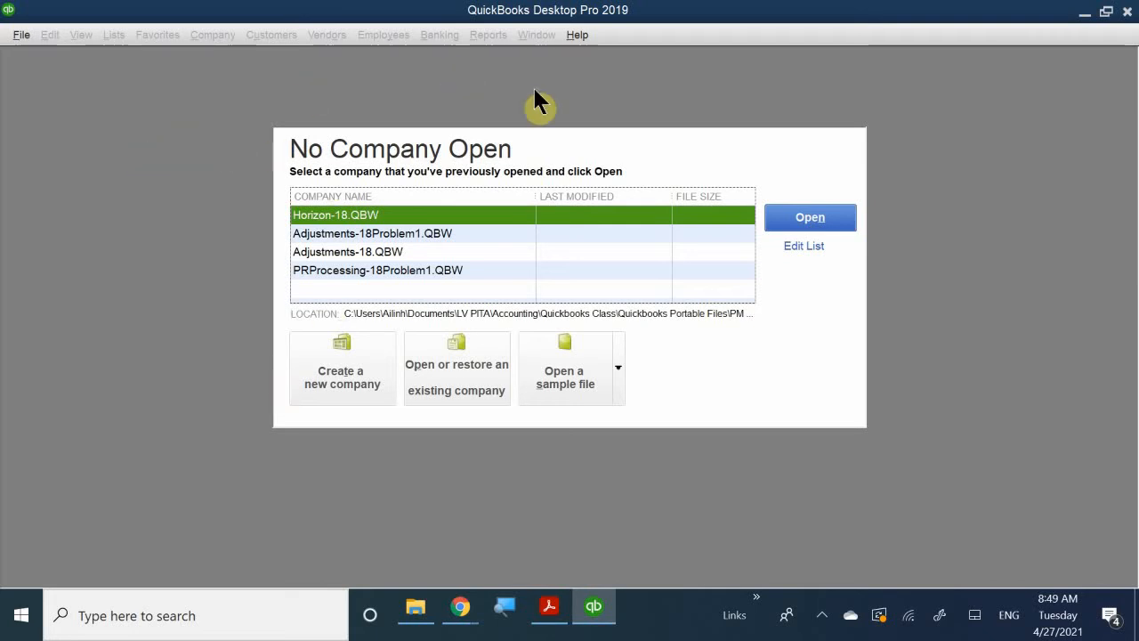
pyautogui.click(348, 356)
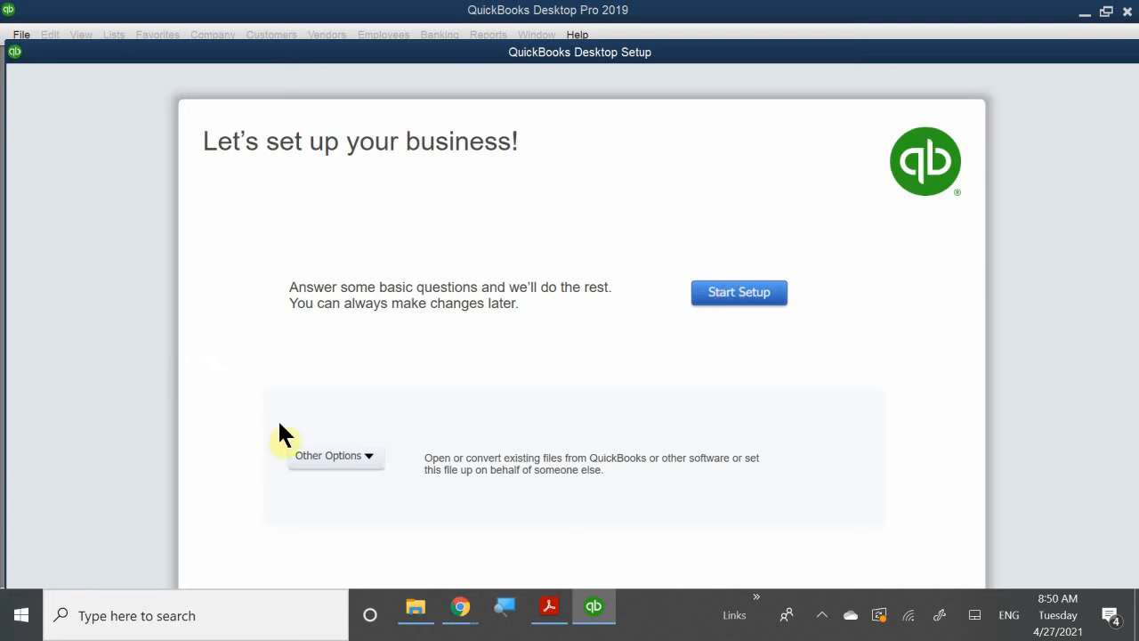
pyautogui.click(366, 459)
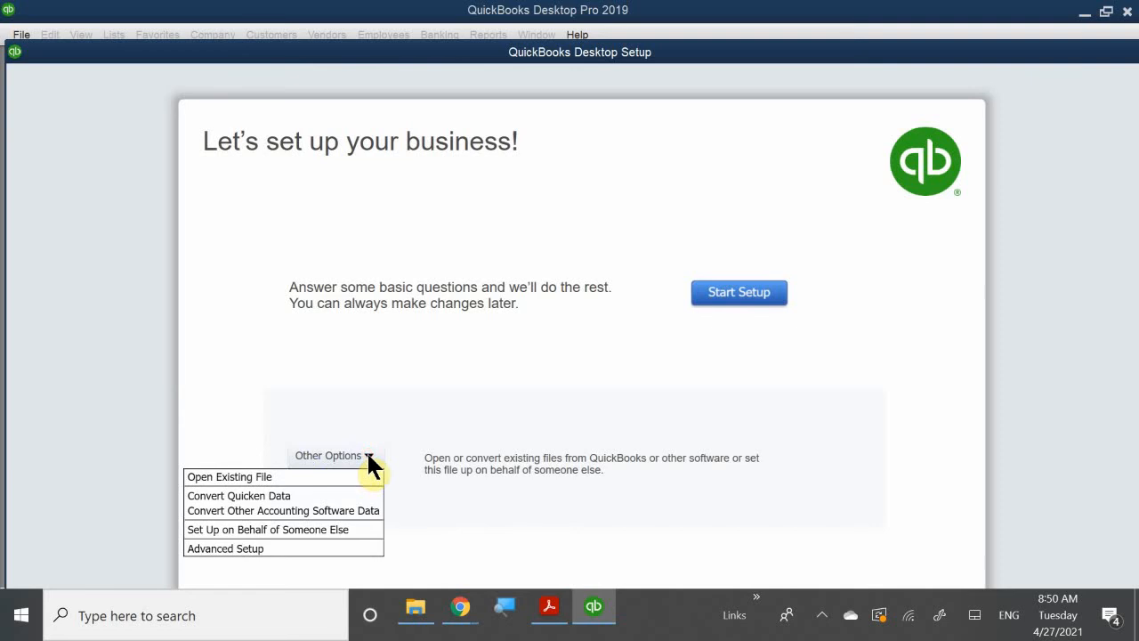
pyautogui.click(225, 548)
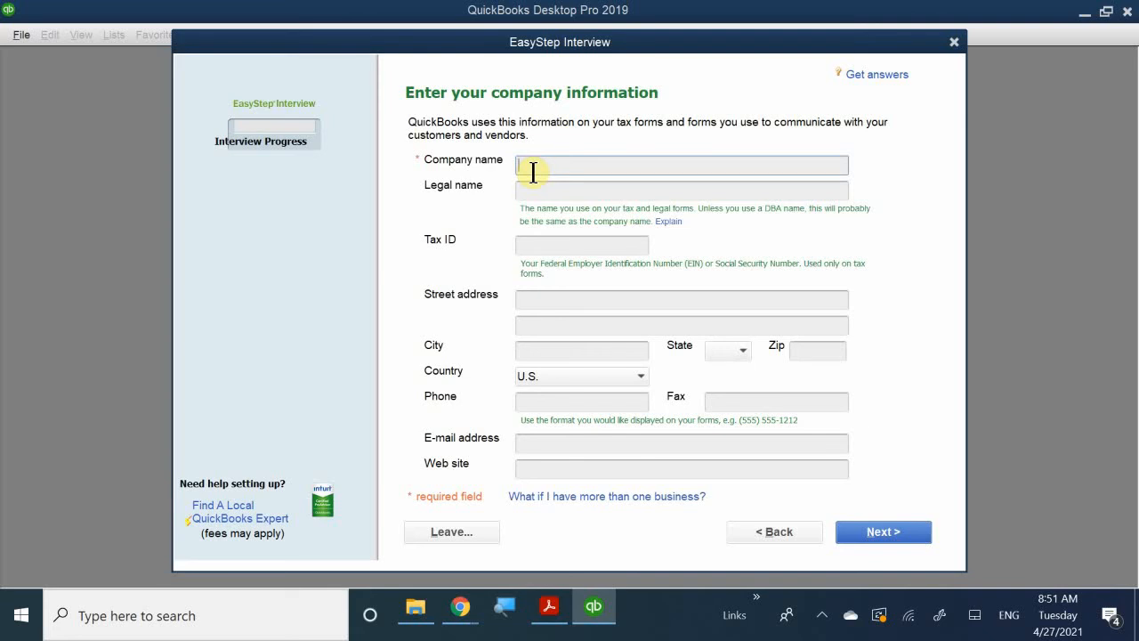
# Enter Academy Photography as the company name in the EasyStep Interview.
pyautogui.write('Academy Phot')
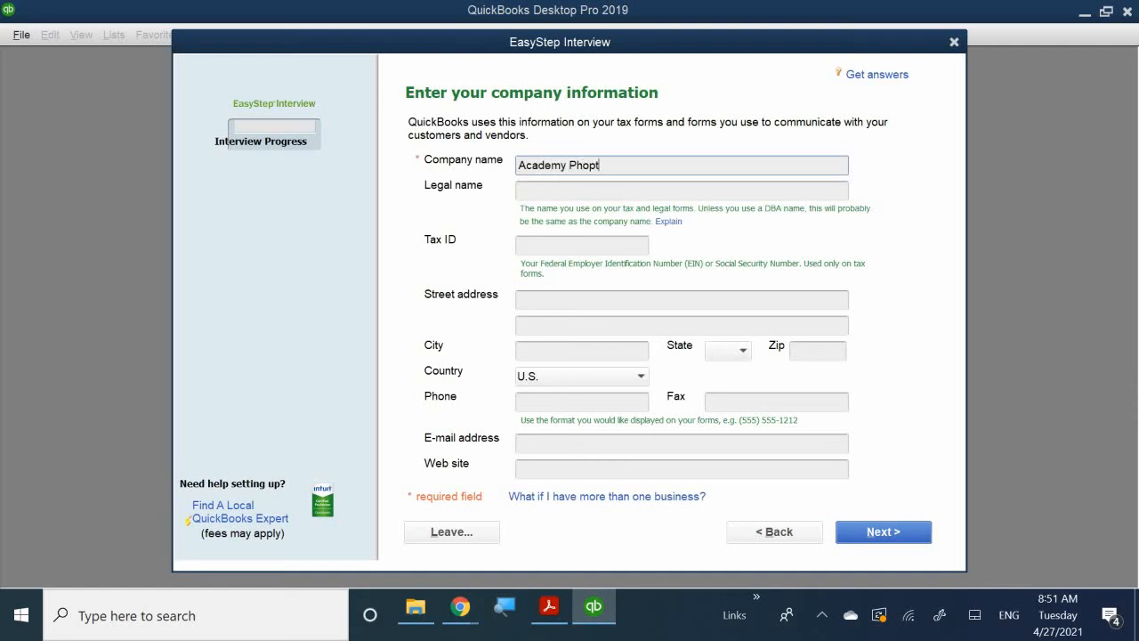
pyautogui.press('BackSpace')
pyautogui.write('tographu')
pyautogui.press('BackSpace')
pyautogui.write('y')
# Enter Academy Photography, Inc. as the company's legal name.
pyautogui.click(534, 190)
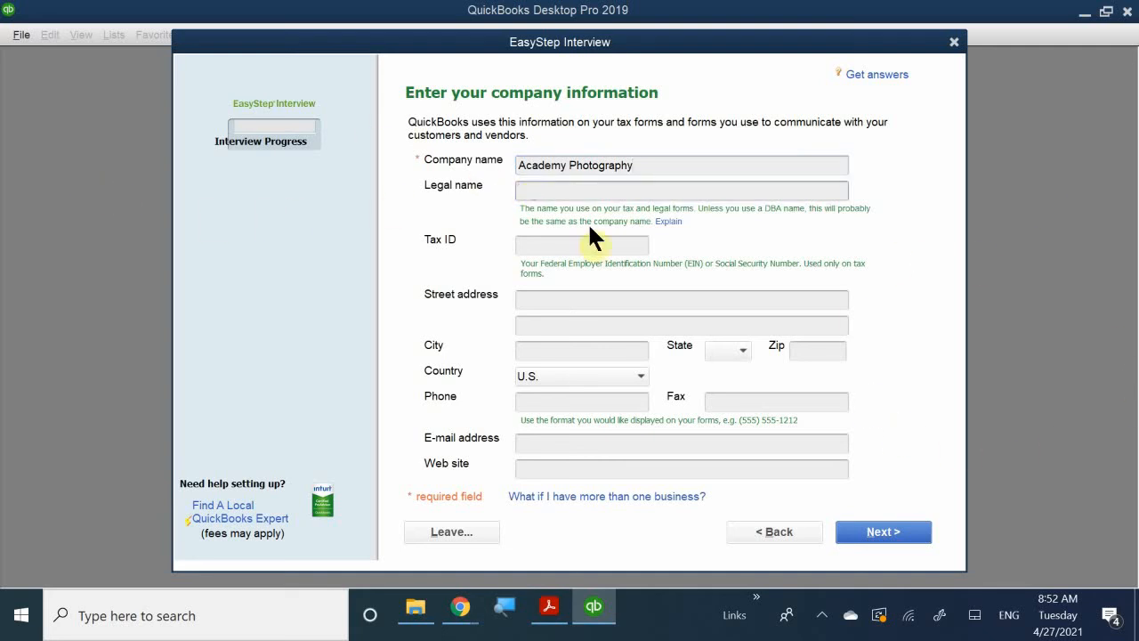
pyautogui.write('Academ')
pyautogui.write('u')
pyautogui.press('BackSpace')
pyautogui.press('BackSpace')
pyautogui.write('y Photography')
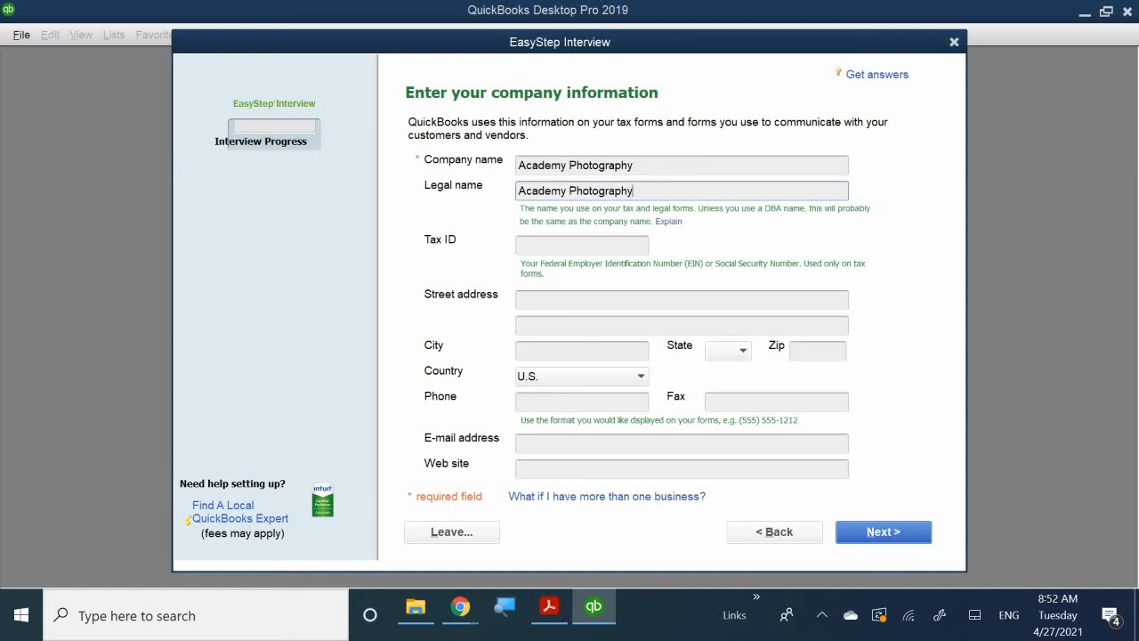
pyautogui.write(', INC')
pyautogui.press('BackSpace')
pyautogui.press('BackSpace')
pyautogui.press('BackSpace')
pyautogui.write('inc')
pyautogui.press('BackSpace')
pyautogui.press('BackSpace')
pyautogui.press('BackSpace')
pyautogui.write('Inc')
# Enter the company's tax ID in the company information.
pyautogui.click(539, 244)
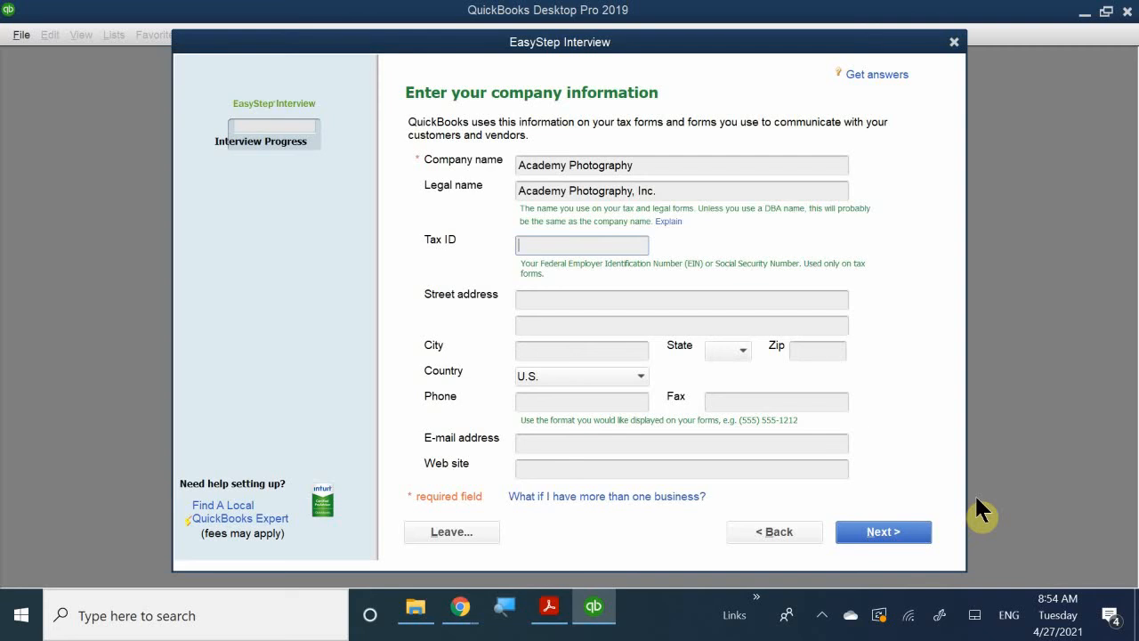
pyautogui.write('11-3456789')
# Fill in the company's street address, leaving the second address line empty.
pyautogui.click(543, 300)
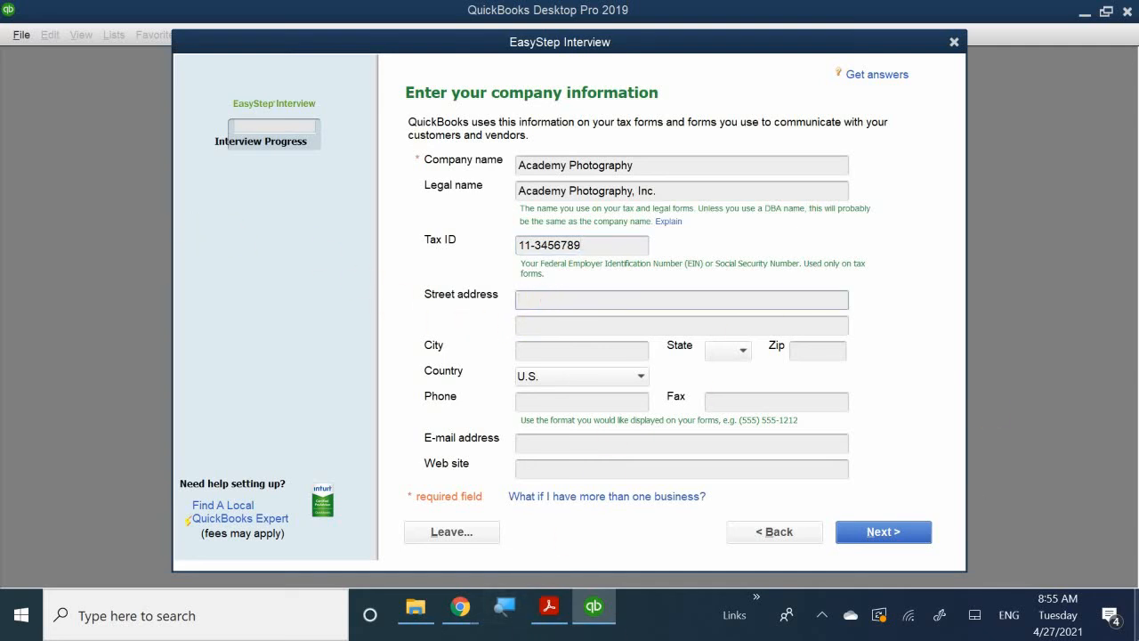
pyautogui.write('123 Main Street')
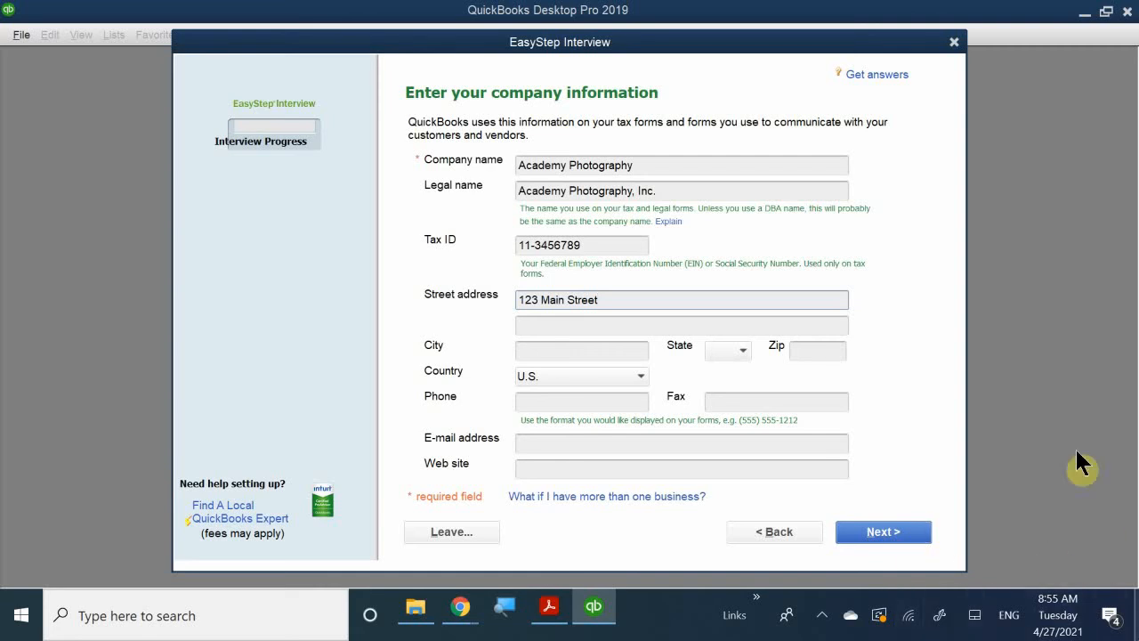
pyautogui.click(532, 329)
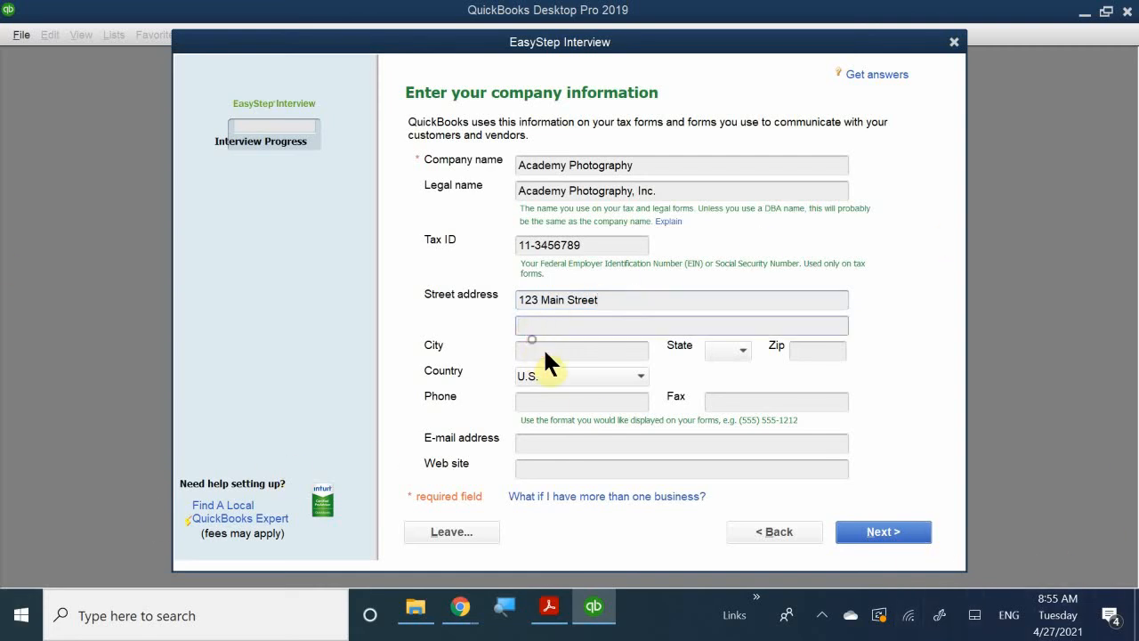
# Enter the city of the company's address.
pyautogui.click(541, 350)
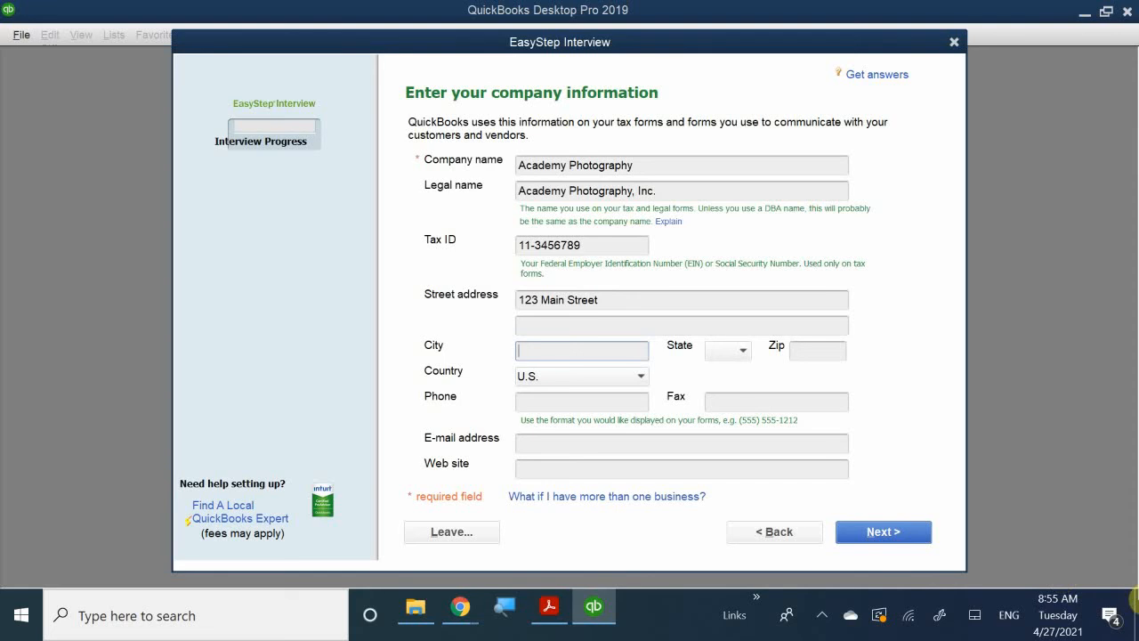
pyautogui.write('Pleasanton')
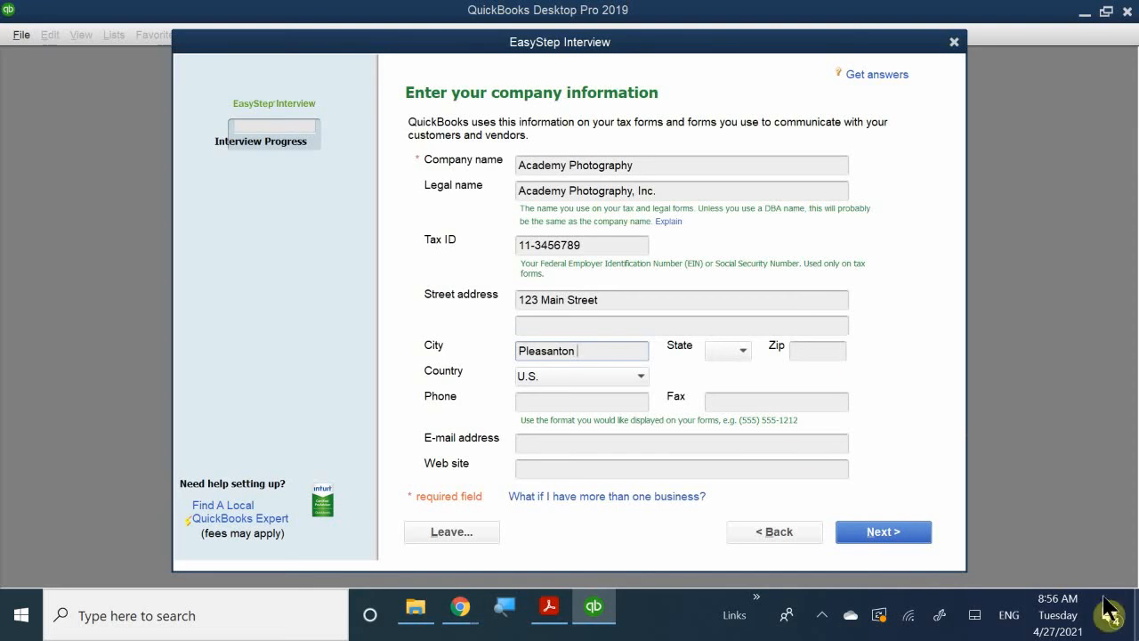
# Set the company's state to CA and enter its ZIP code.
pyautogui.click(739, 351)
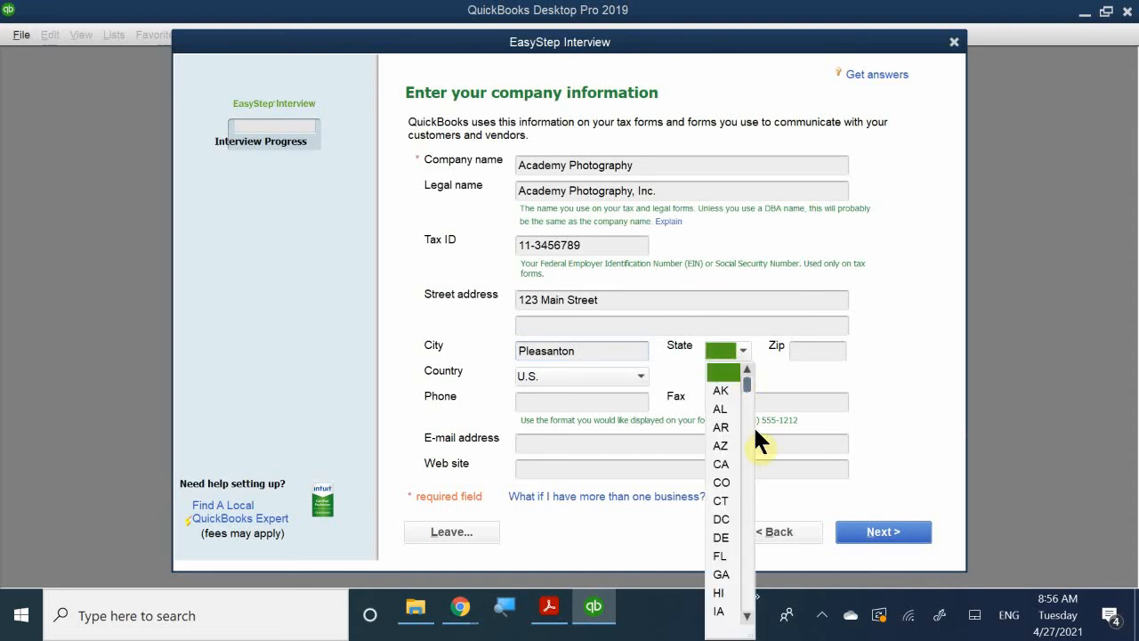
pyautogui.click(717, 463)
pyautogui.click(818, 347)
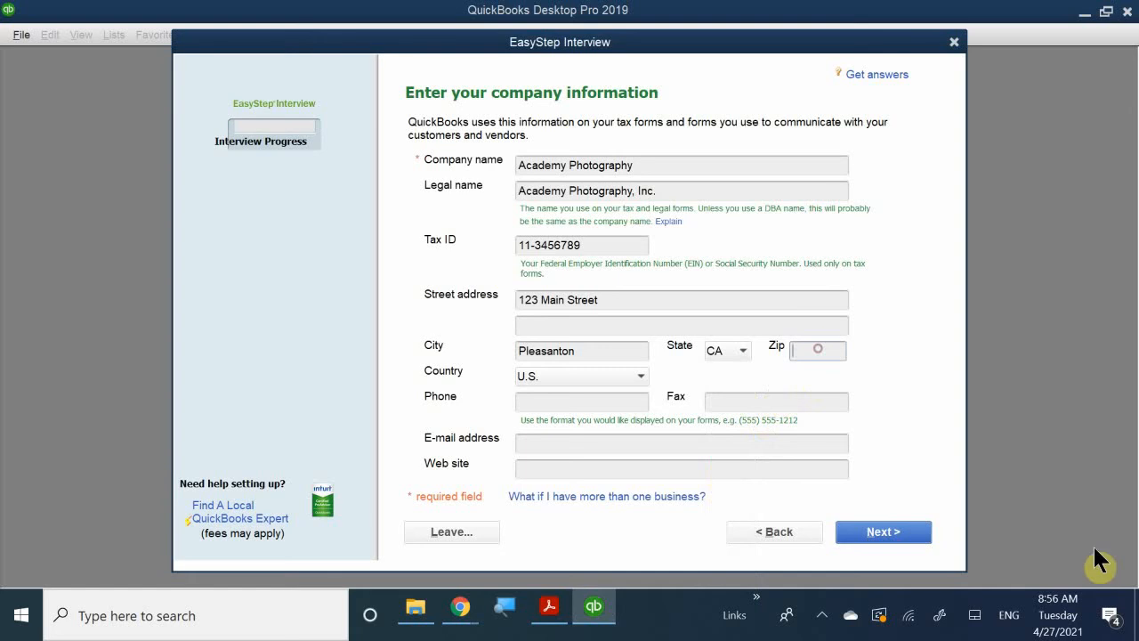
pyautogui.write('94566')
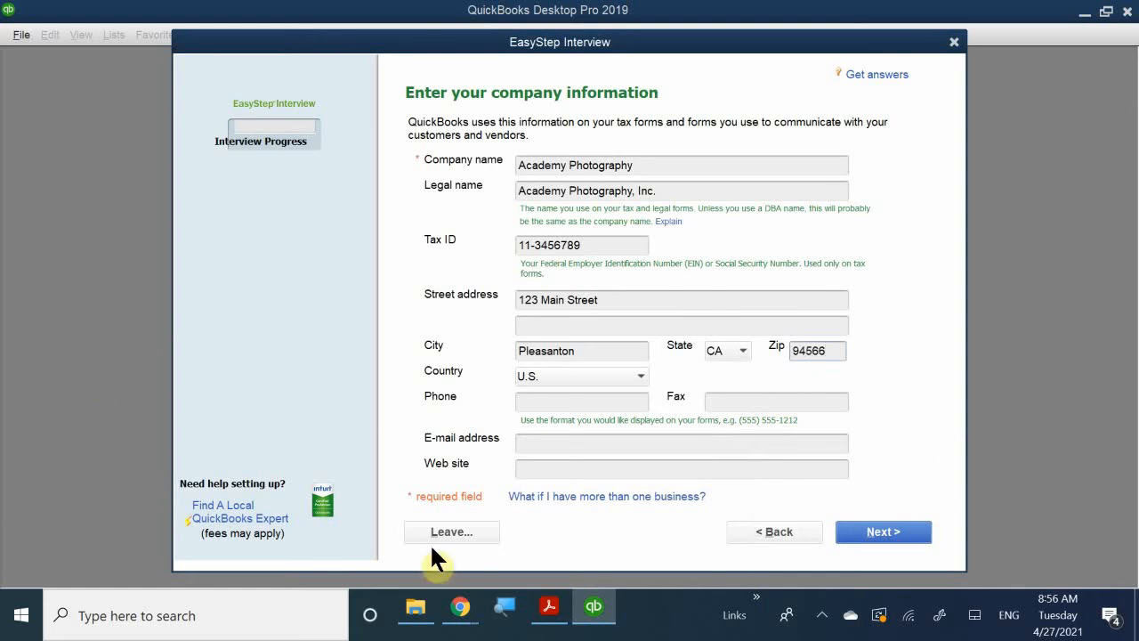
# Fill in the company's phone number and fax number.
pyautogui.click(532, 402)
pyautogui.write('925')
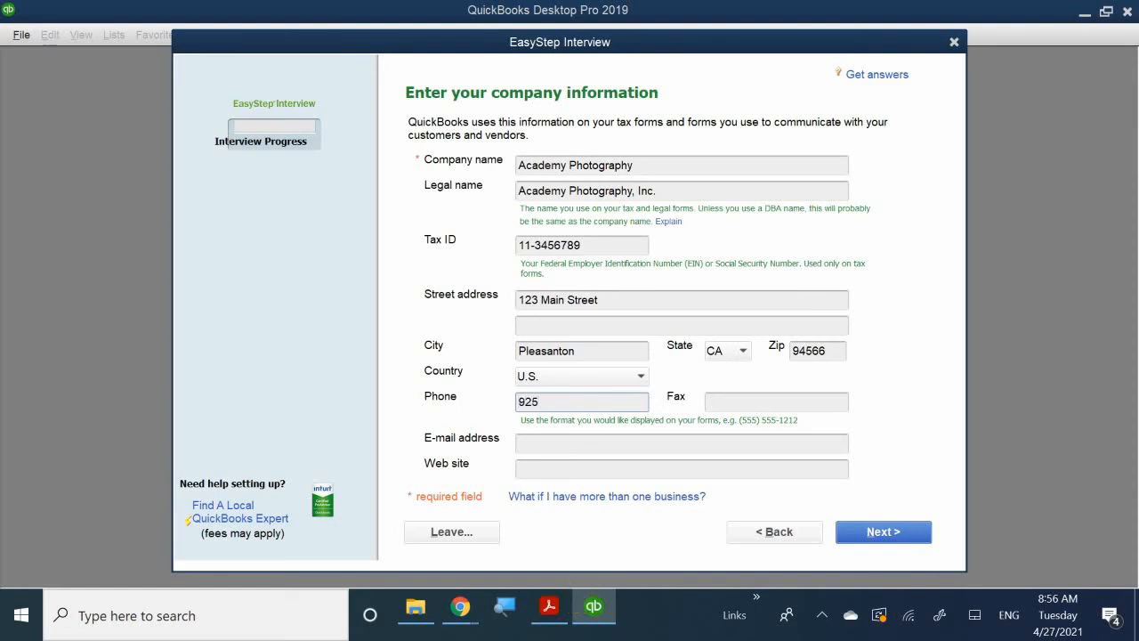
pyautogui.write('5551111')
pyautogui.click(727, 405)
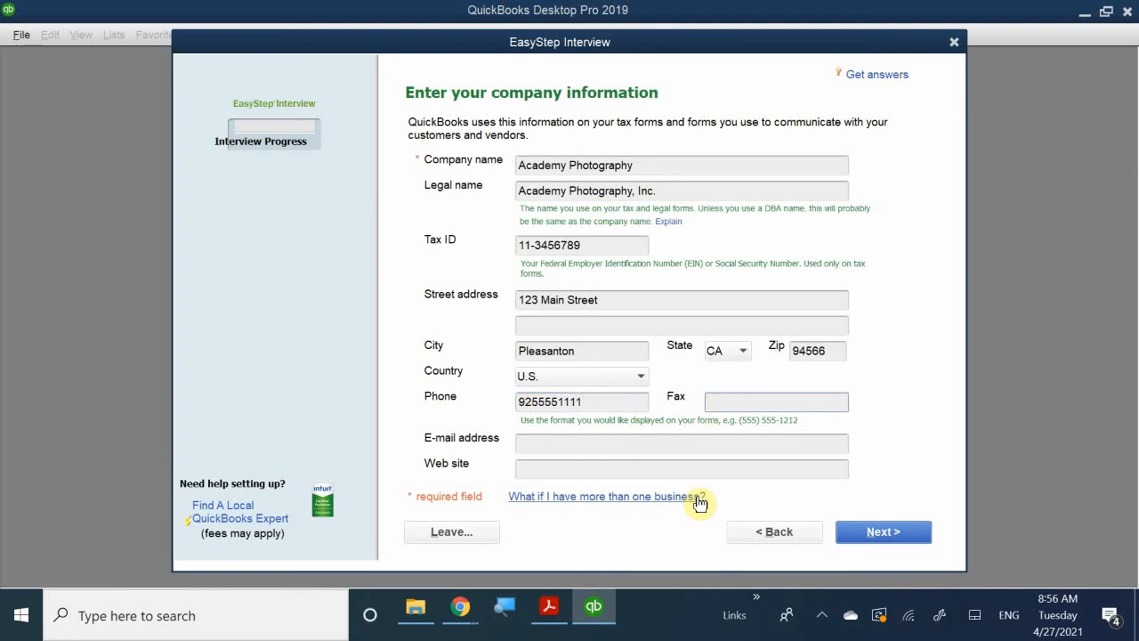
pyautogui.write('925555')
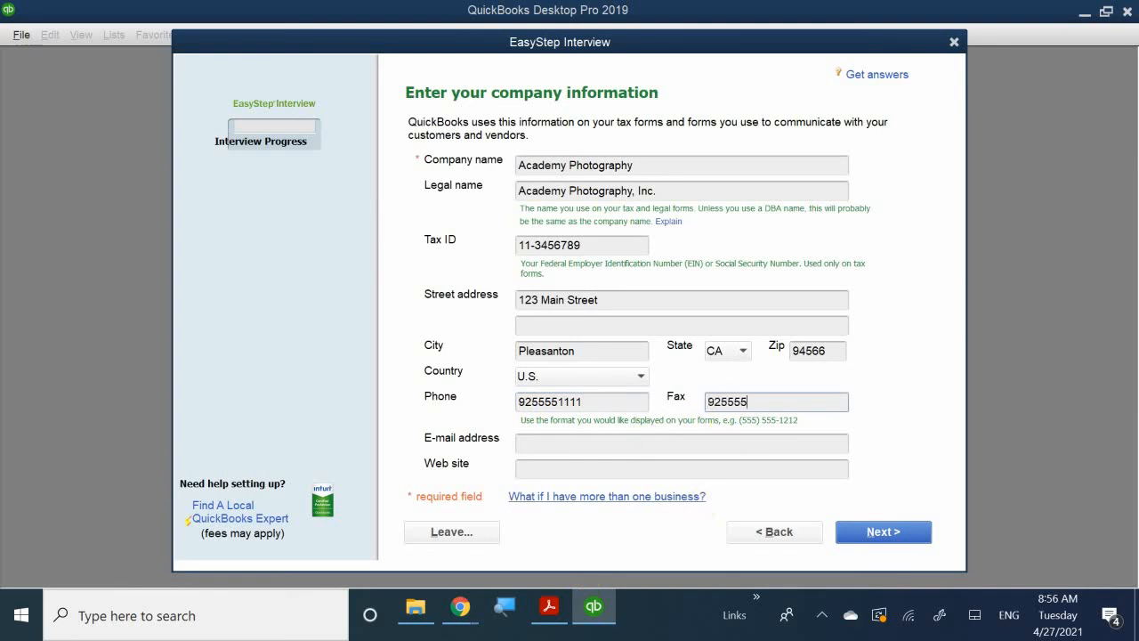
pyautogui.write('1112')
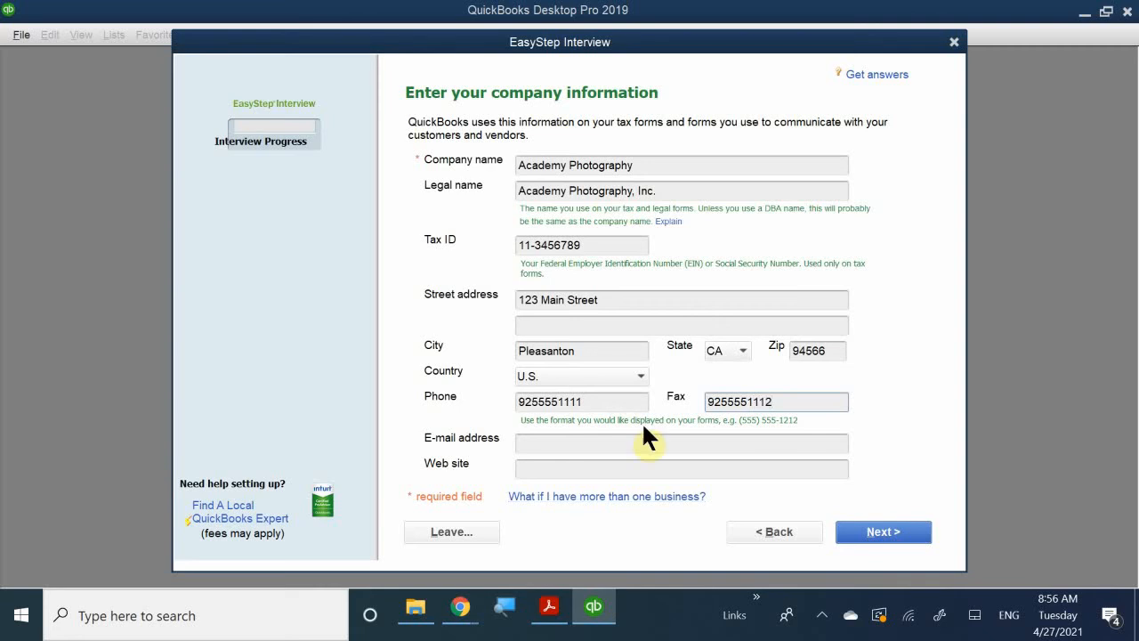
# Enter the company's e-mail address, correcting its domain ending to .info.
pyautogui.click(534, 444)
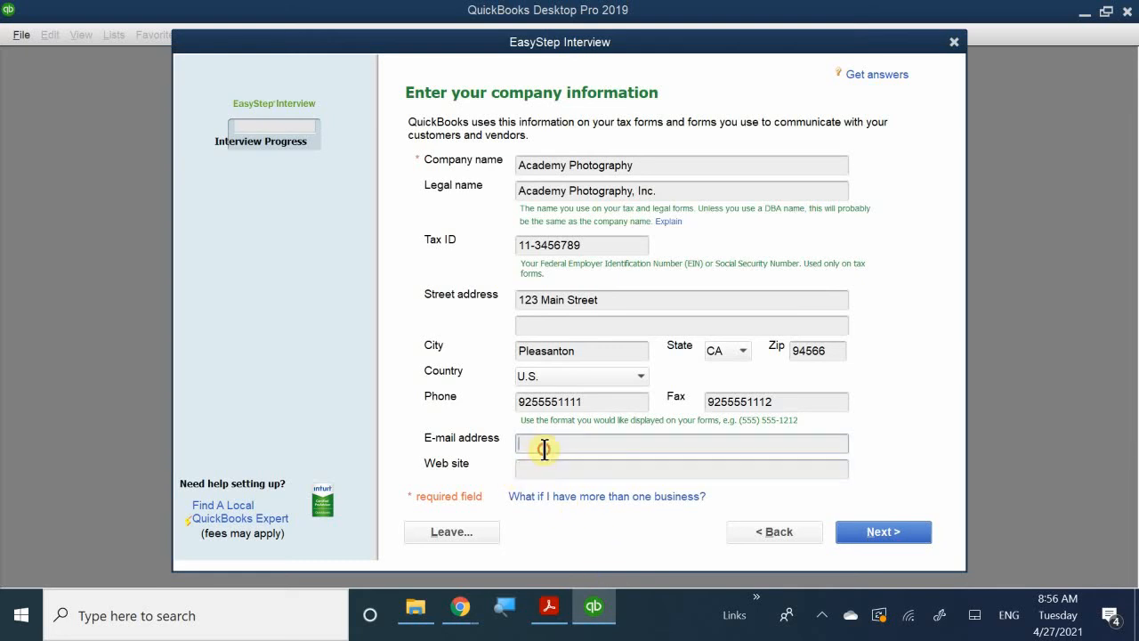
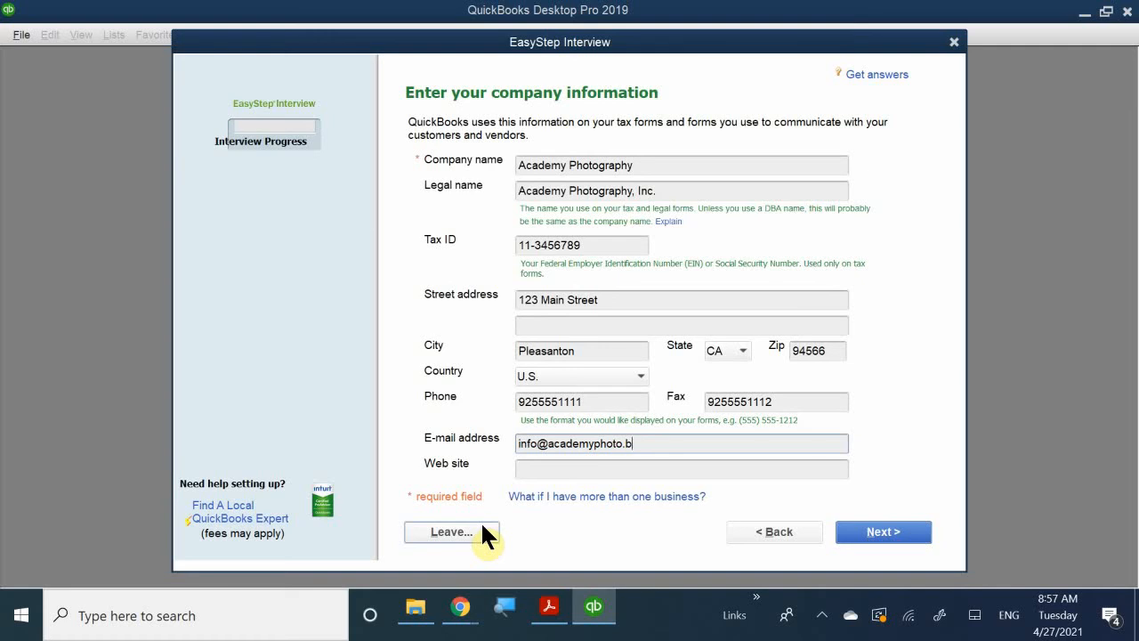
# Enter academyphoto.info as the company's web site and continue to the industry selection.
pyautogui.click(550, 469)
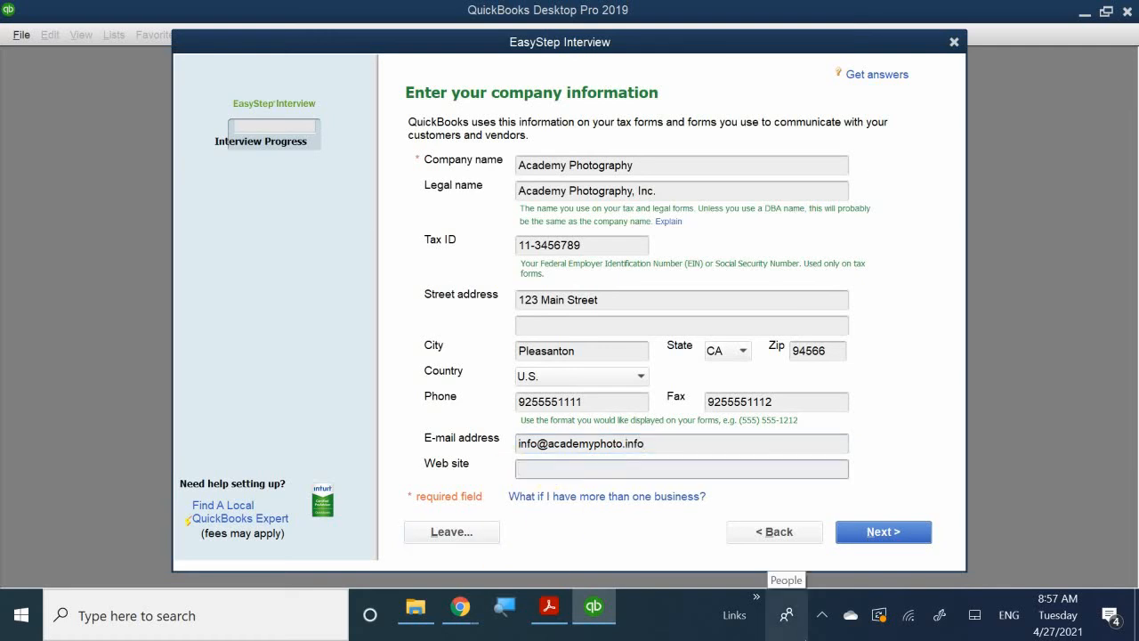
pyautogui.write('acaem')
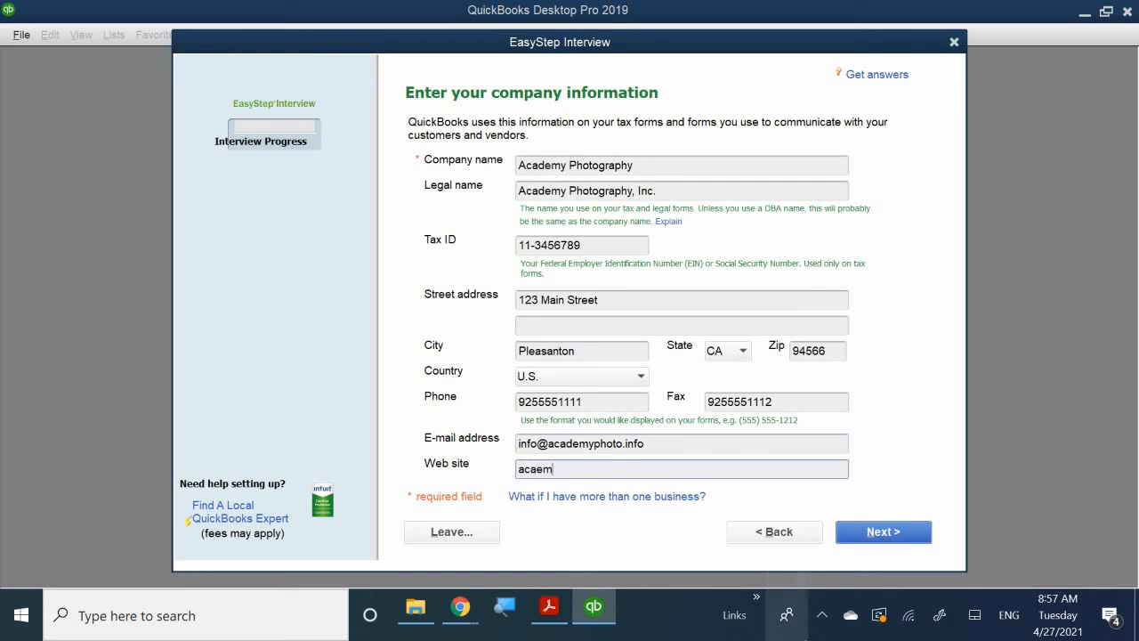
pyautogui.press('BackSpace')
pyautogui.press('BackSpace')
pyautogui.write('demyphoto.info')
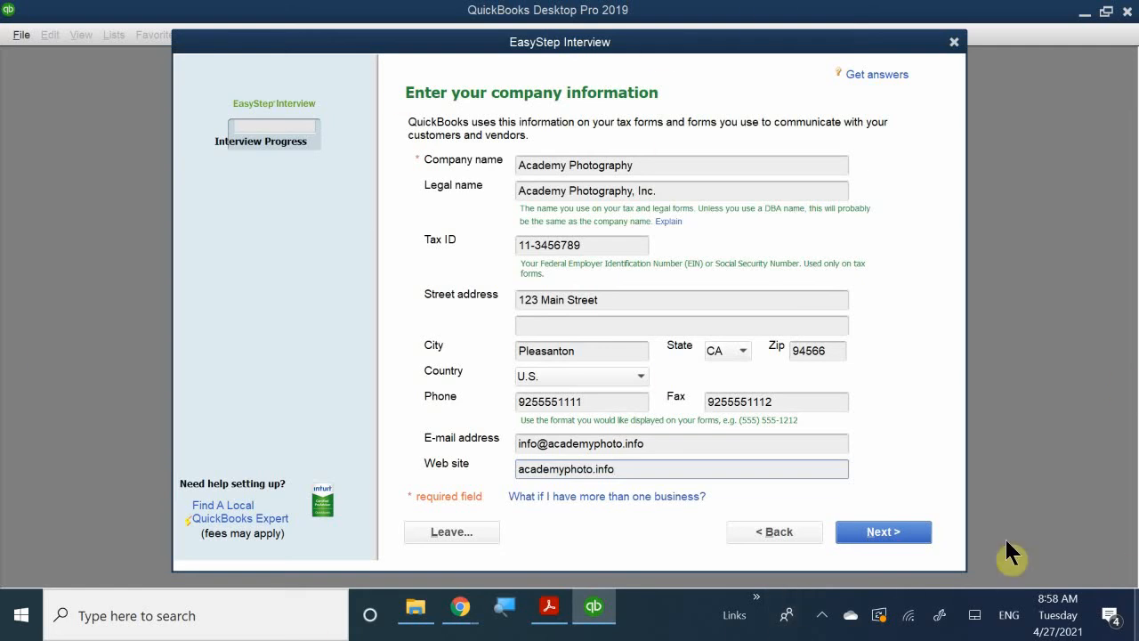
pyautogui.click(906, 537)
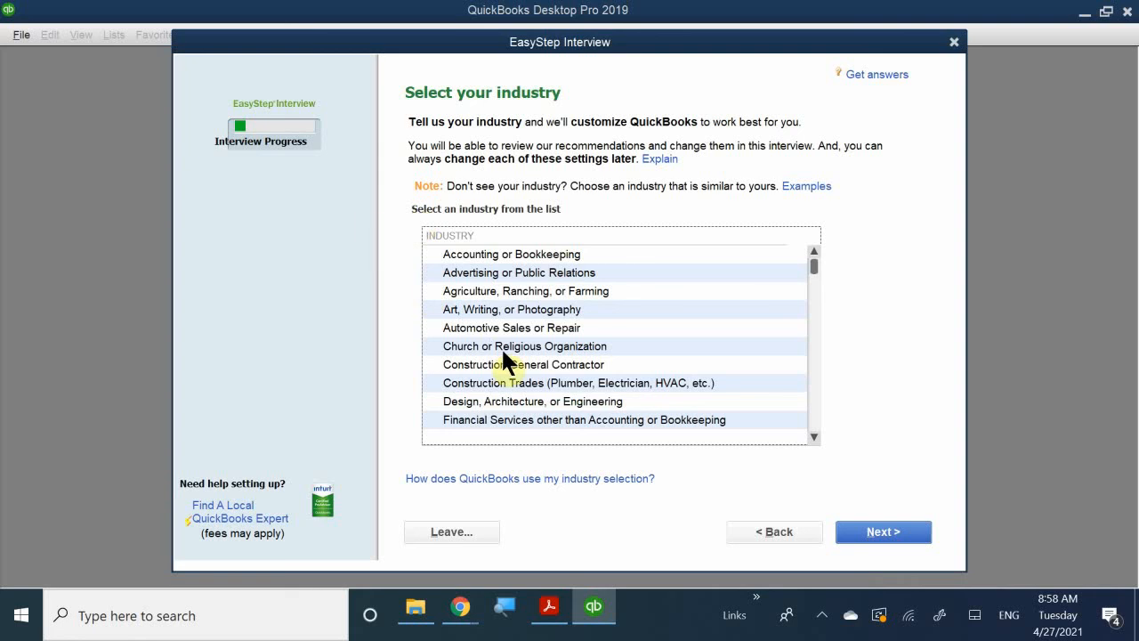
# Look through the full list of industries offered for the company, from Accounting or Bookkeeping down to General Service-based Business.
pyautogui.scroll(-1, 509, 341)
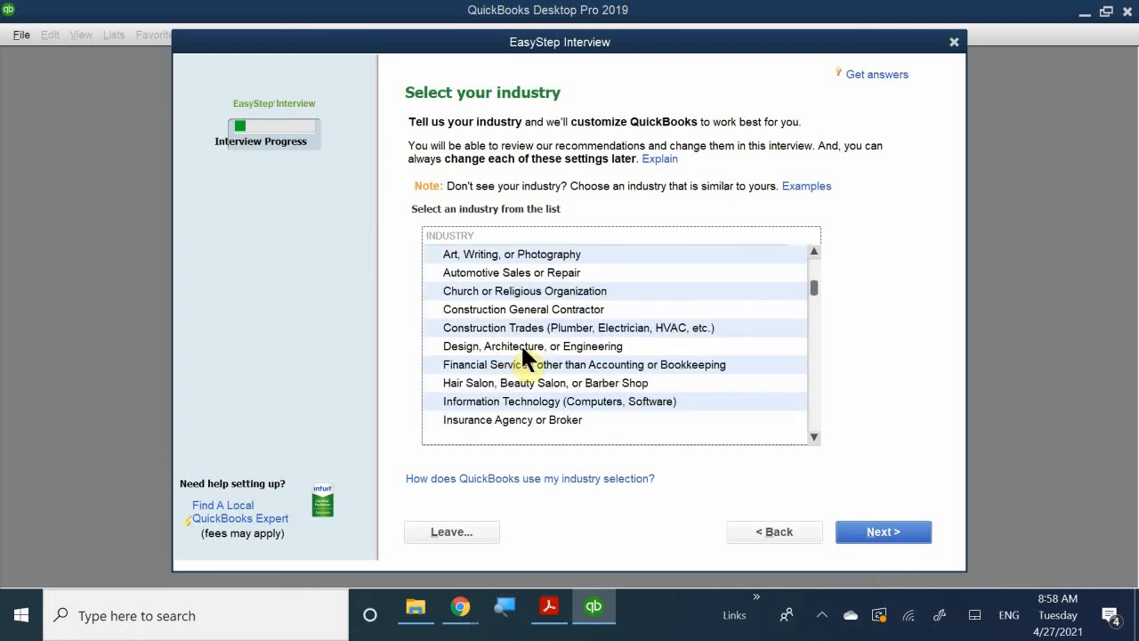
pyautogui.scroll(1, 523, 356)
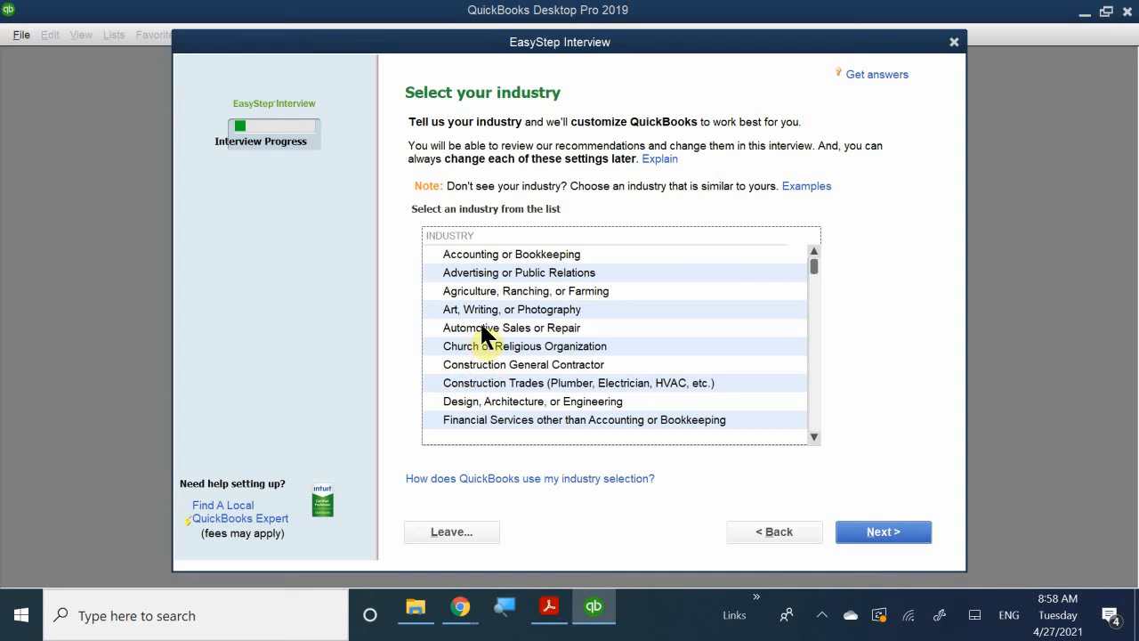
pyautogui.scroll(-2, 583, 374)
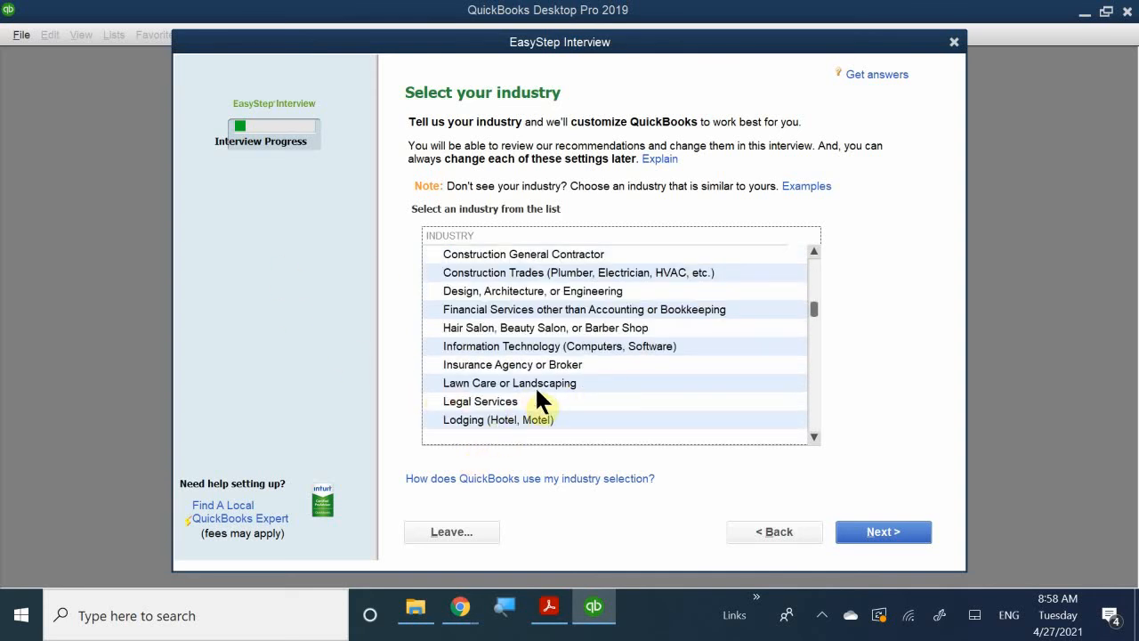
pyautogui.scroll(-1, 535, 388)
pyautogui.scroll(-2, 470, 372)
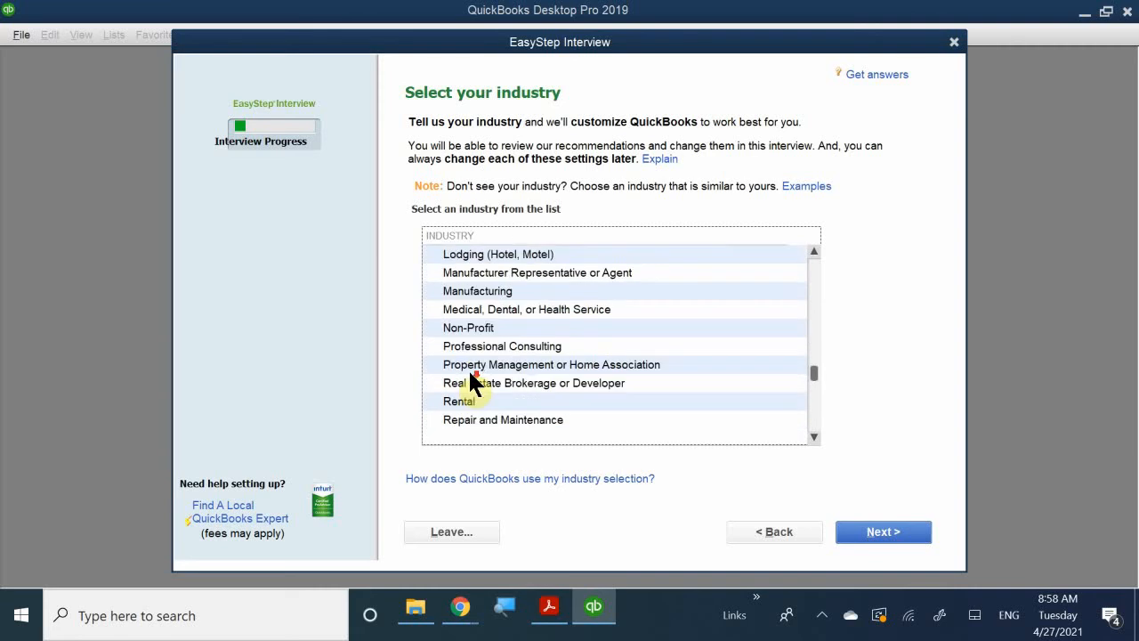
pyautogui.scroll(-1, 471, 381)
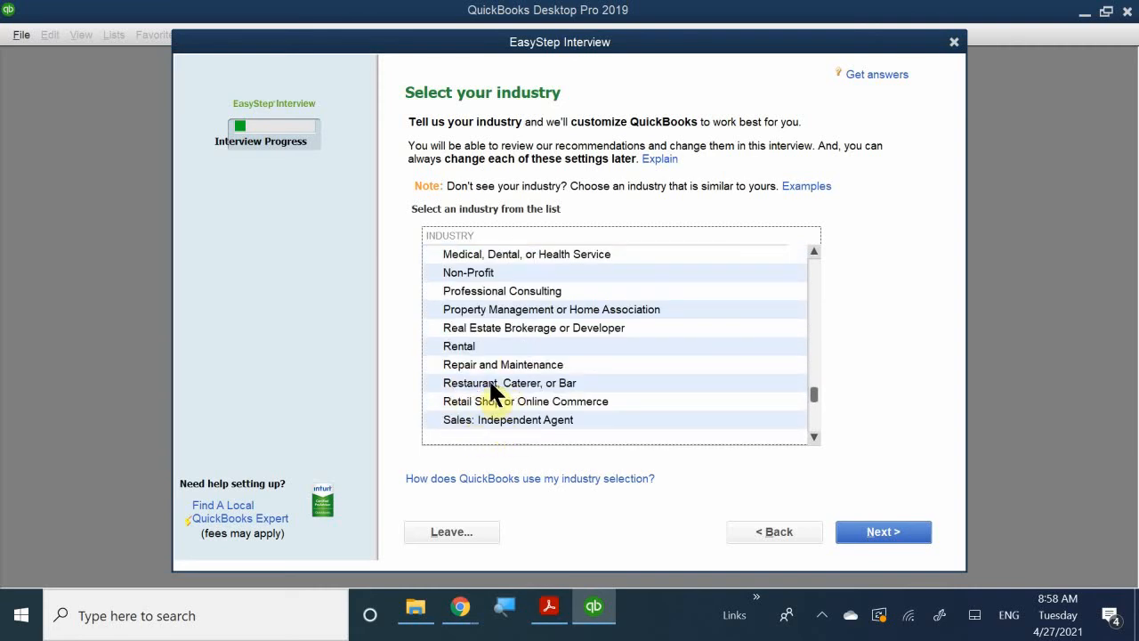
pyautogui.scroll(-2, 490, 384)
pyautogui.scroll(8, 491, 386)
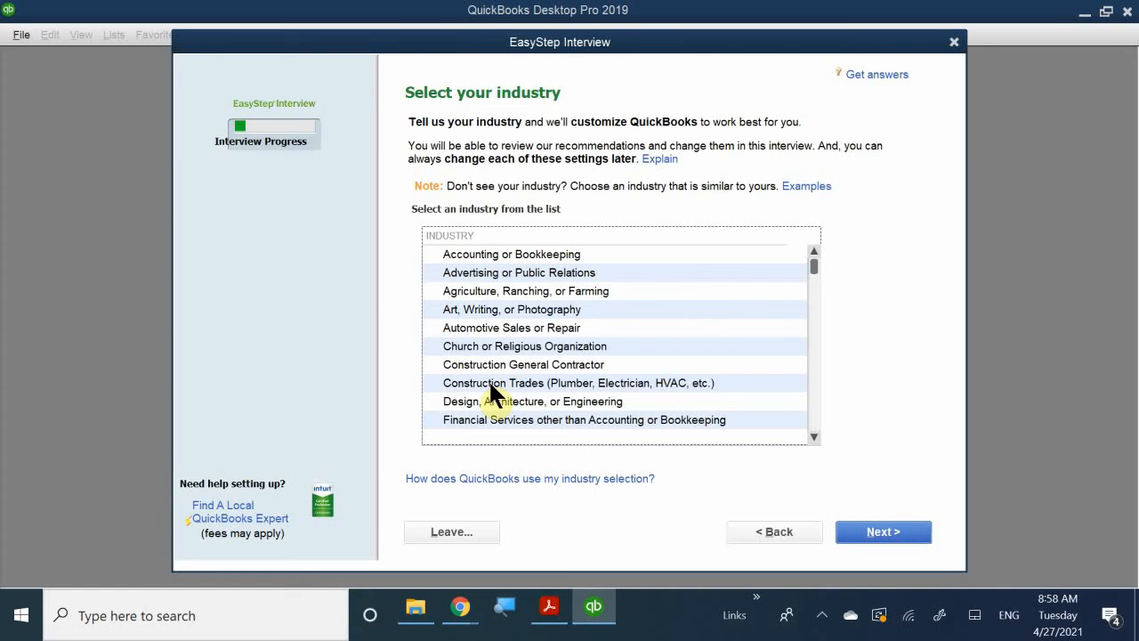
pyautogui.scroll(-6, 475, 307)
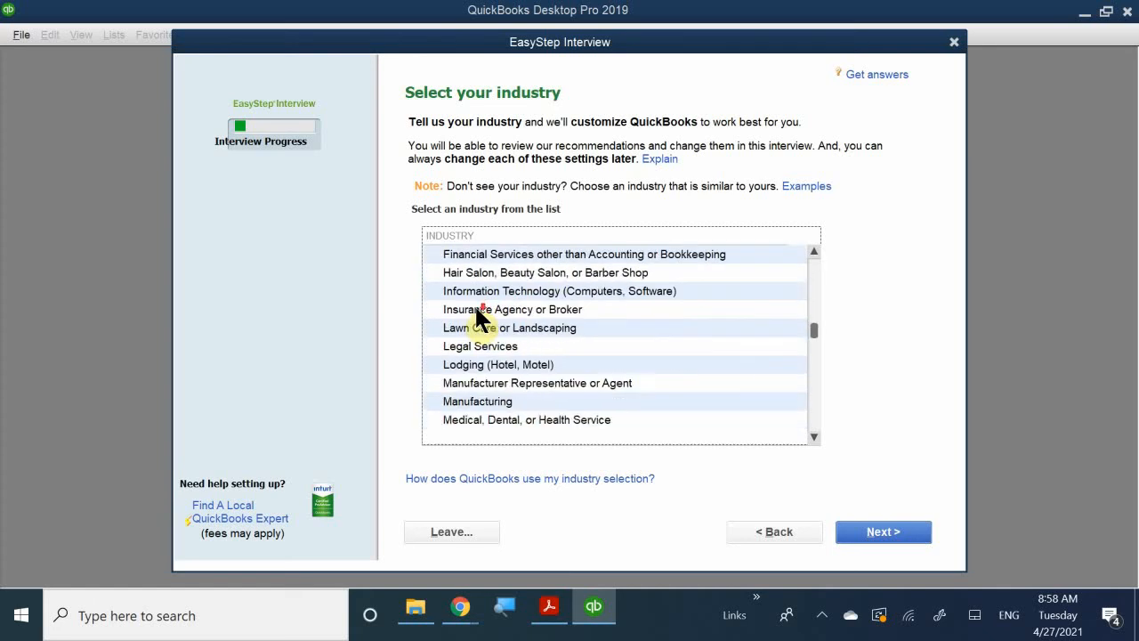
pyautogui.scroll(-2, 478, 316)
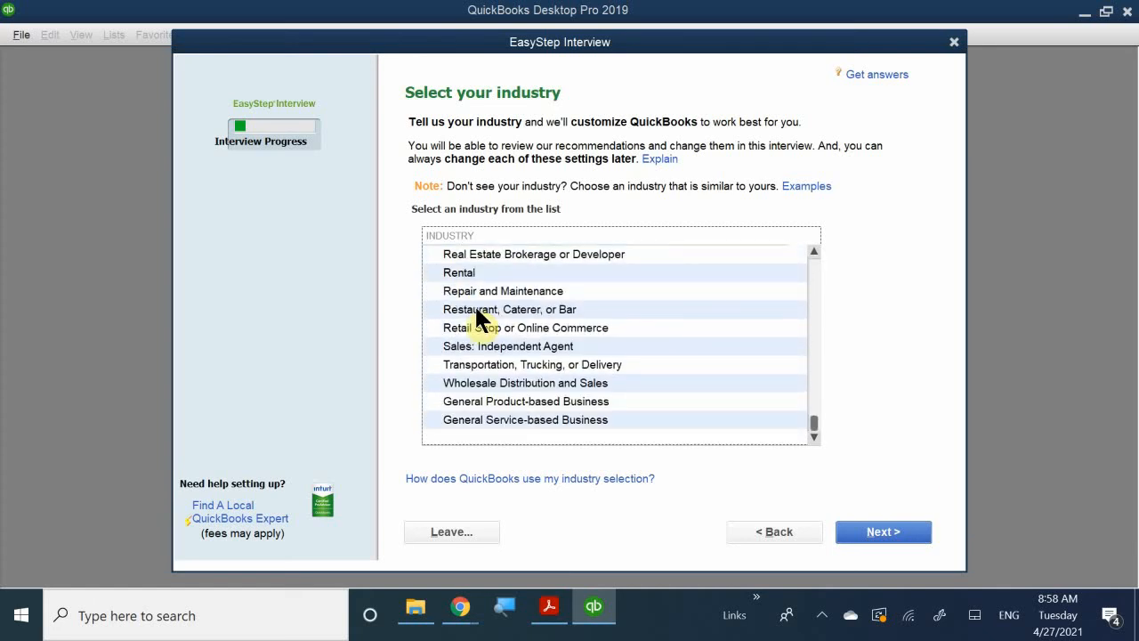
# Choose Art, Writing, or Photography as the company's industry and continue to the company organization question.
pyautogui.scroll(10, 474, 313)
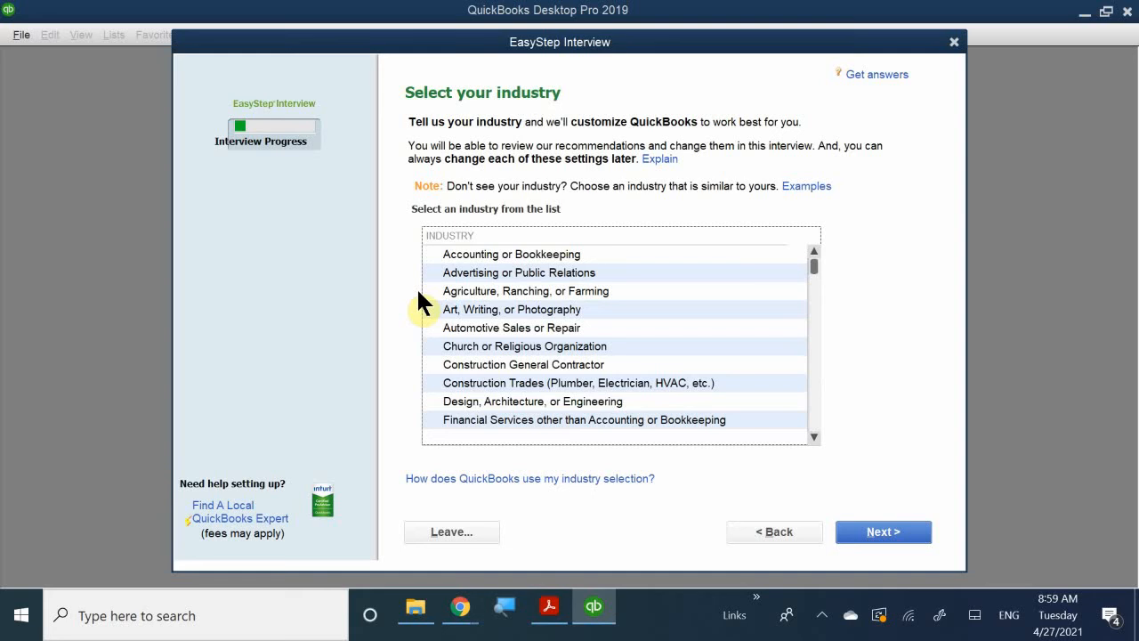
pyautogui.click(478, 310)
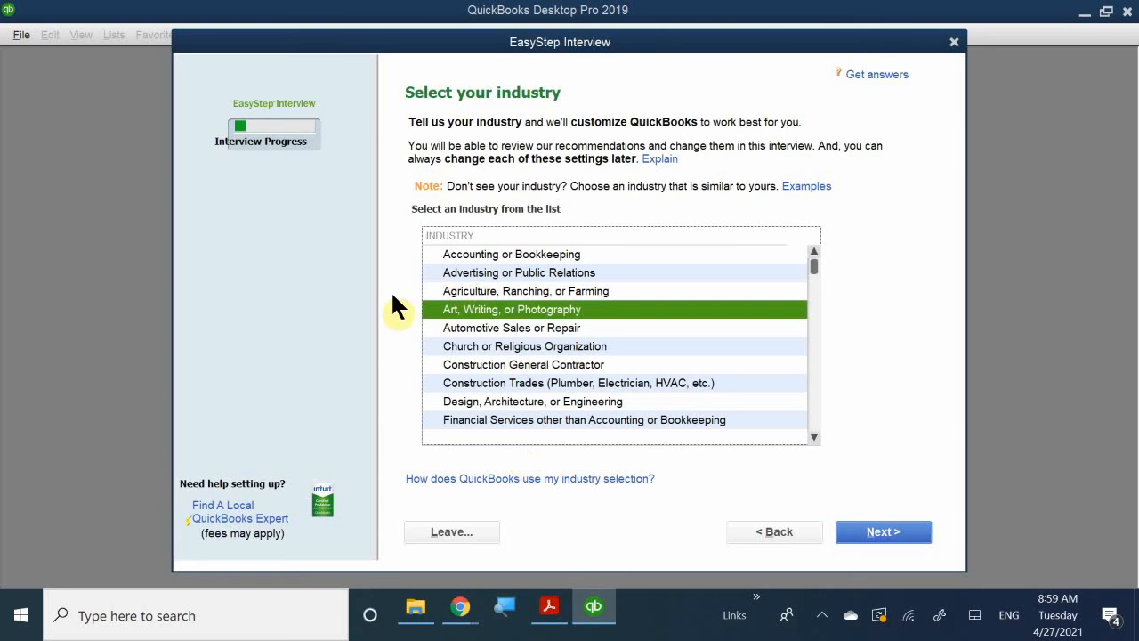
pyautogui.click(869, 531)
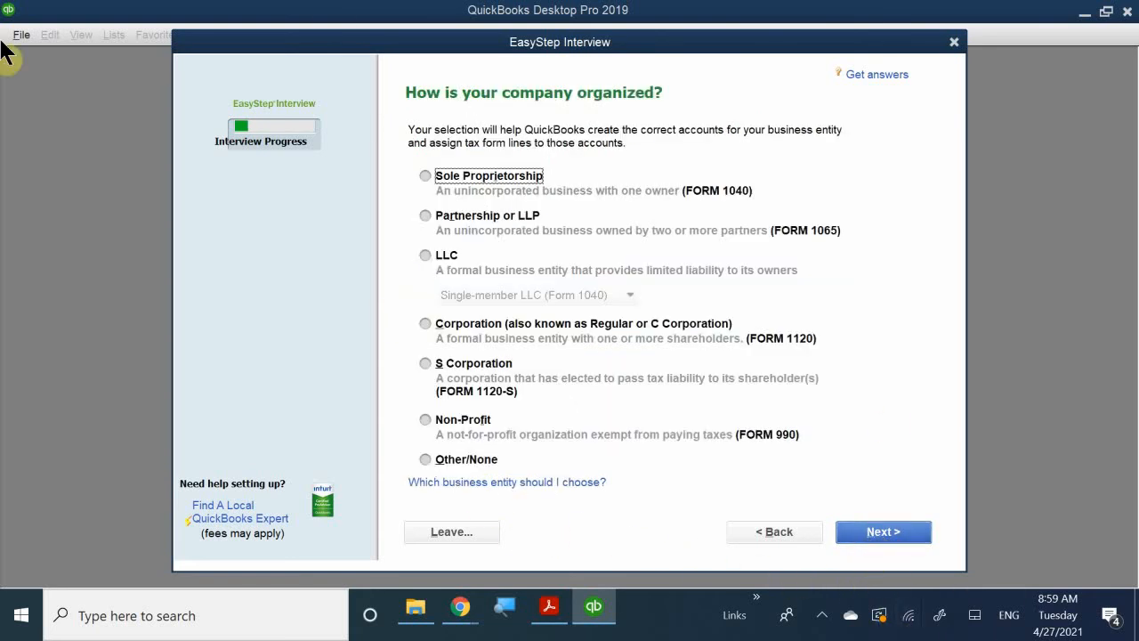
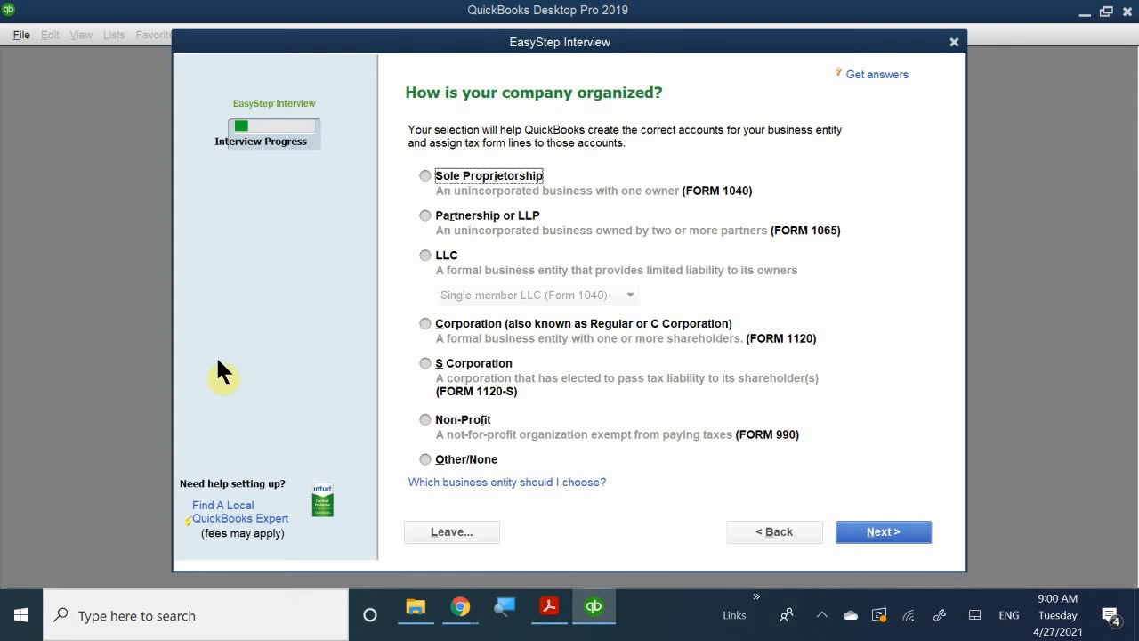
# Set the company organization to S Corporation and January as the first fiscal year month, continuing to the administrator password setup.
pyautogui.click(424, 362)
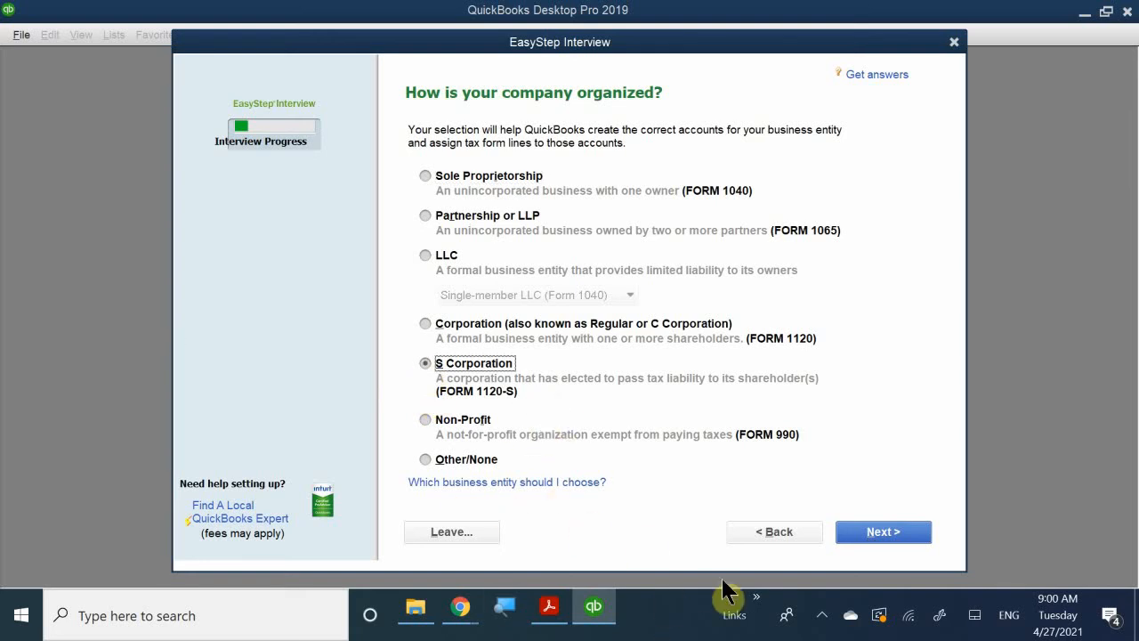
pyautogui.click(877, 532)
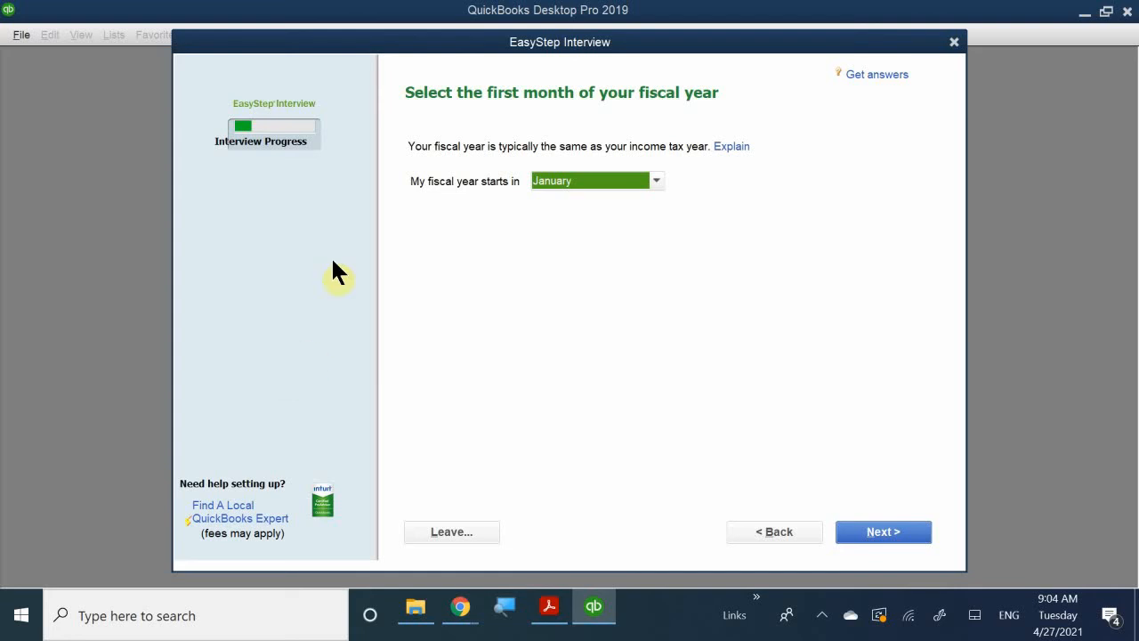
pyautogui.click(577, 182)
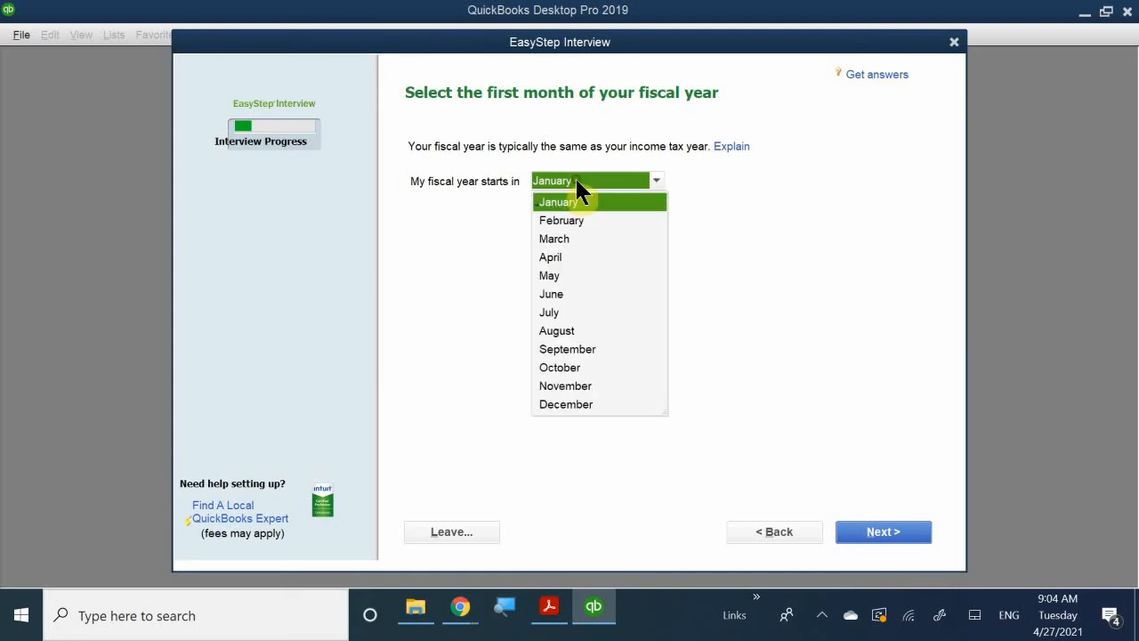
pyautogui.click(566, 202)
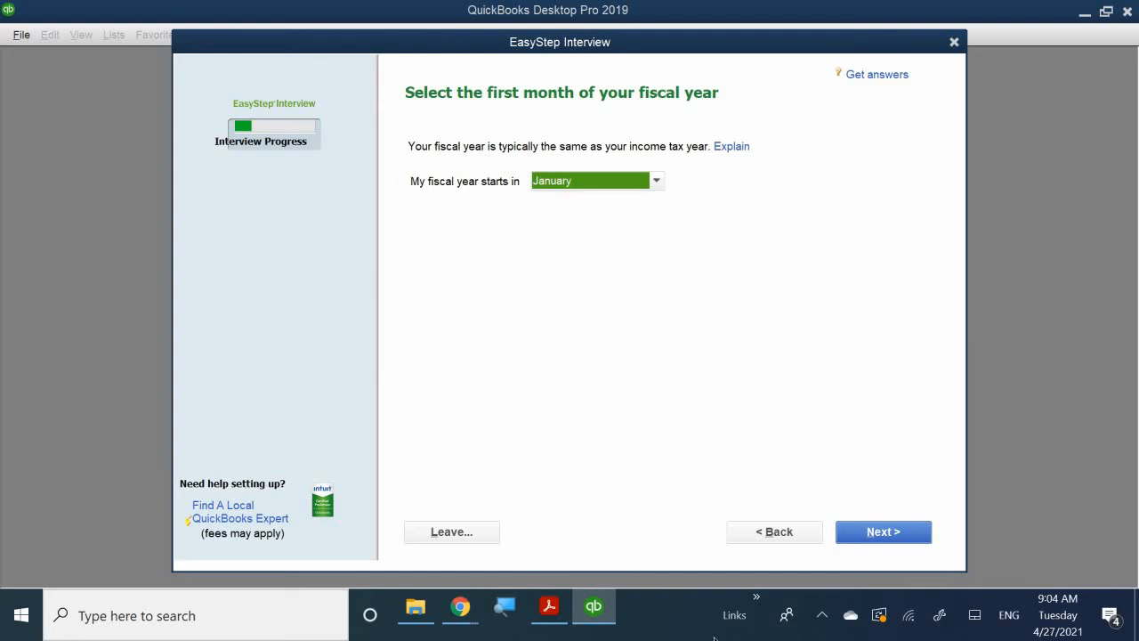
pyautogui.click(865, 533)
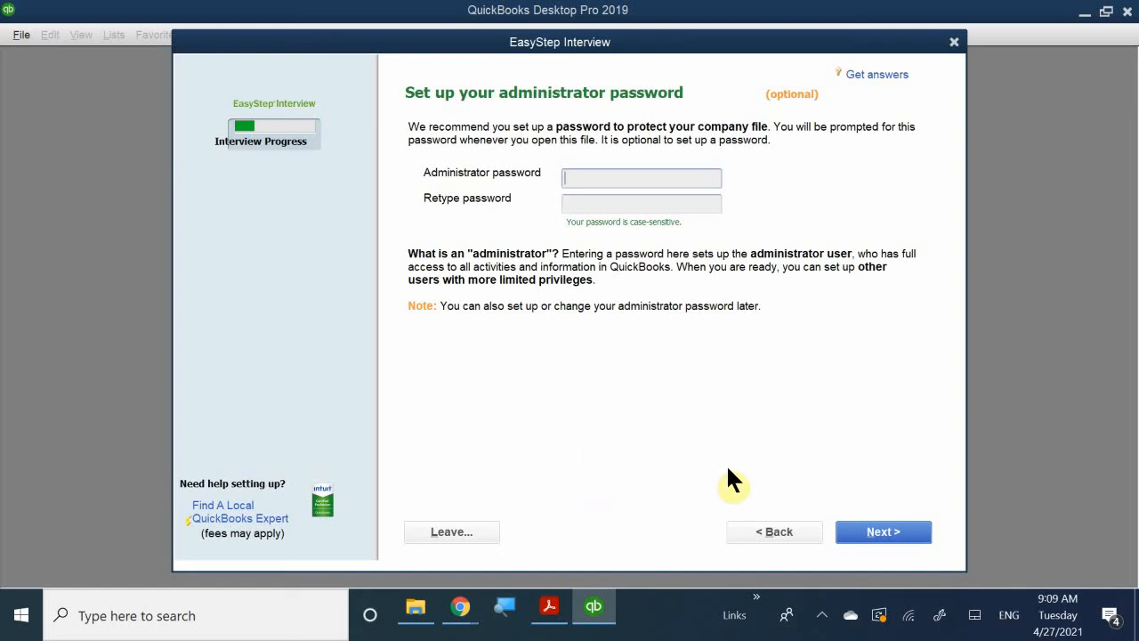
# Skip the optional administrator password and proceed to choosing the new company file's name and location.
pyautogui.click(897, 533)
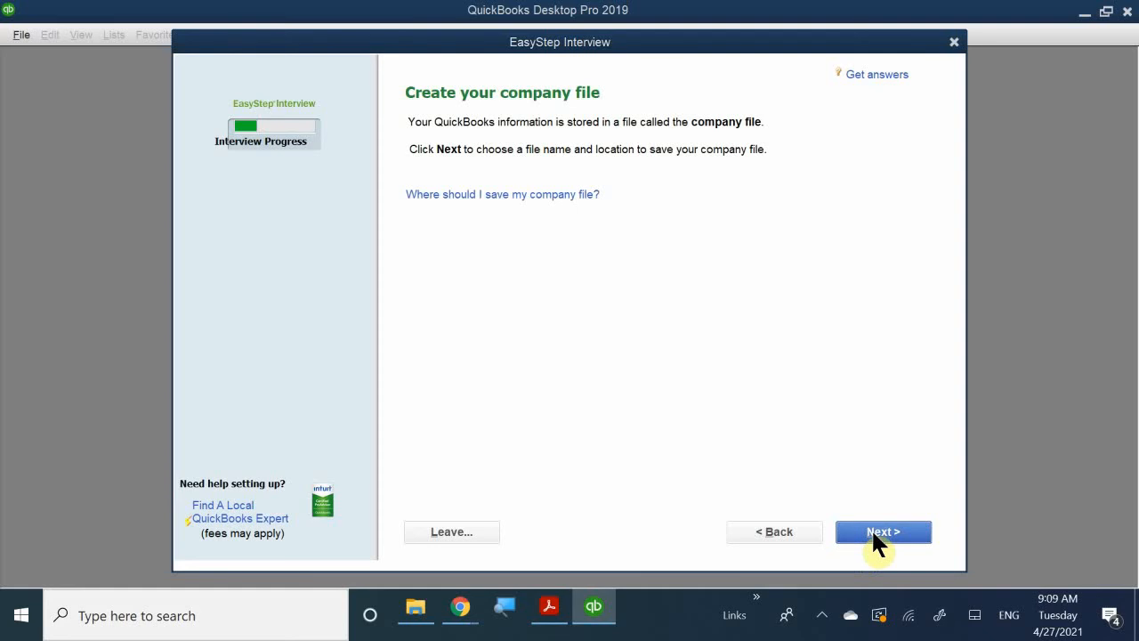
pyautogui.click(873, 534)
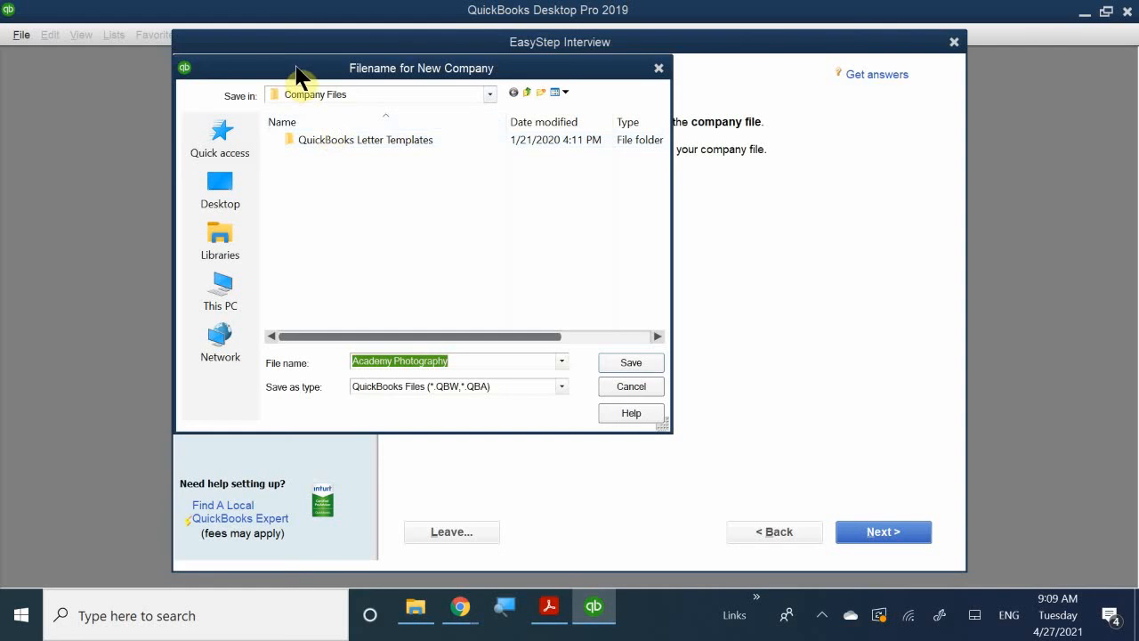
pyautogui.moveTo(304, 67); pyautogui.dragTo(523, 190)
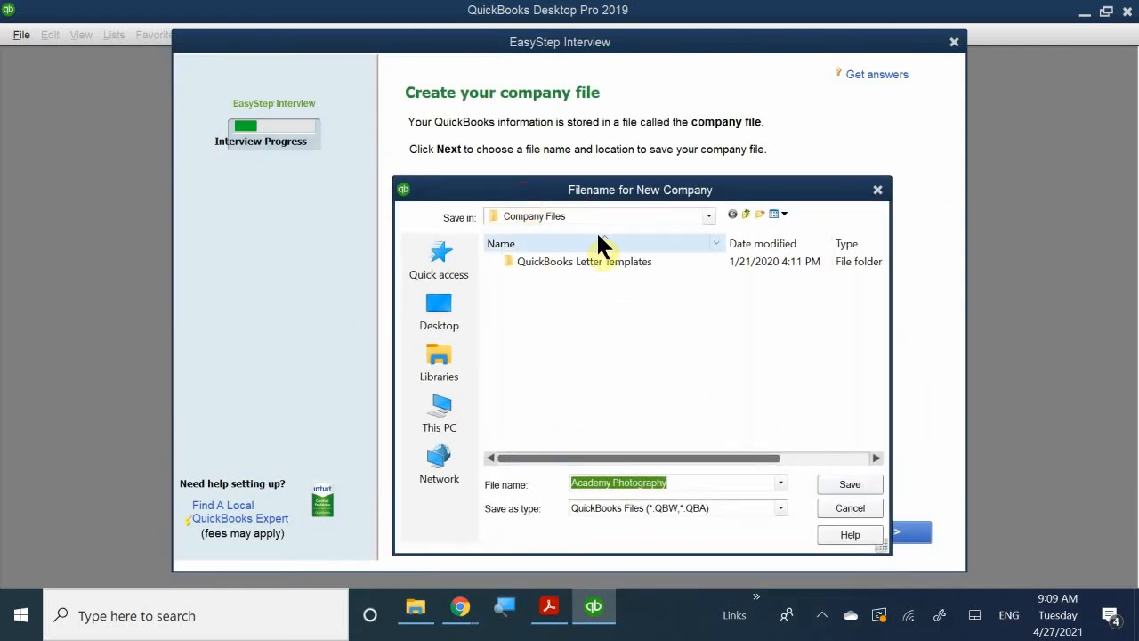
# Save the company file as Academy Photography in Documents > LV PITA > Accounting > Quickbooks Class > Quickbooks Portable Files > QB 4.26.
pyautogui.click(708, 217)
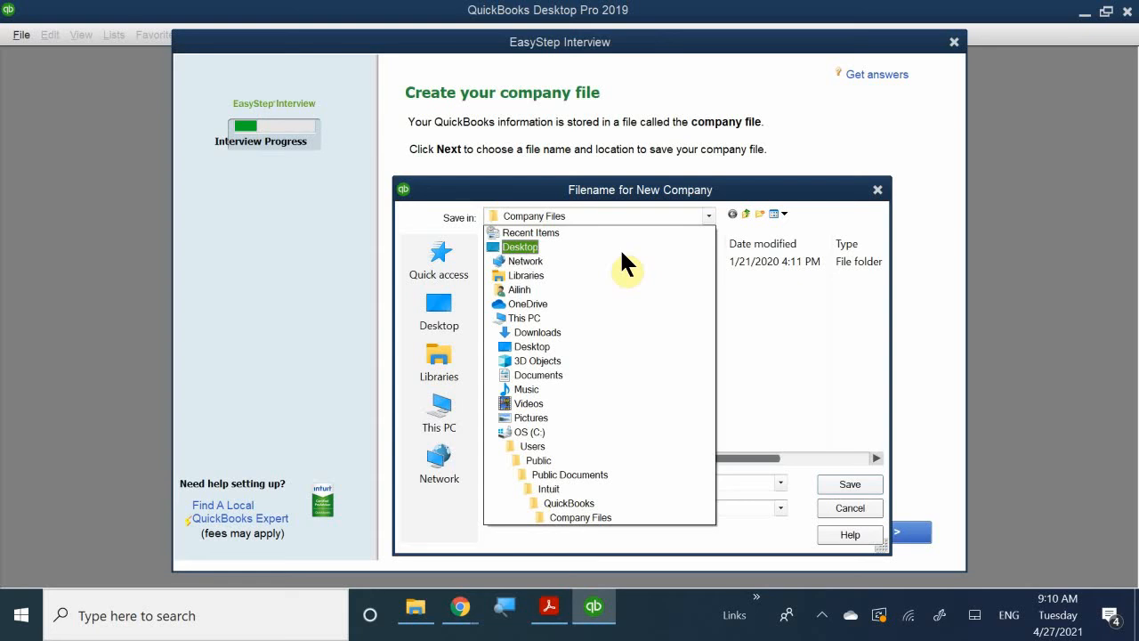
pyautogui.click(596, 373)
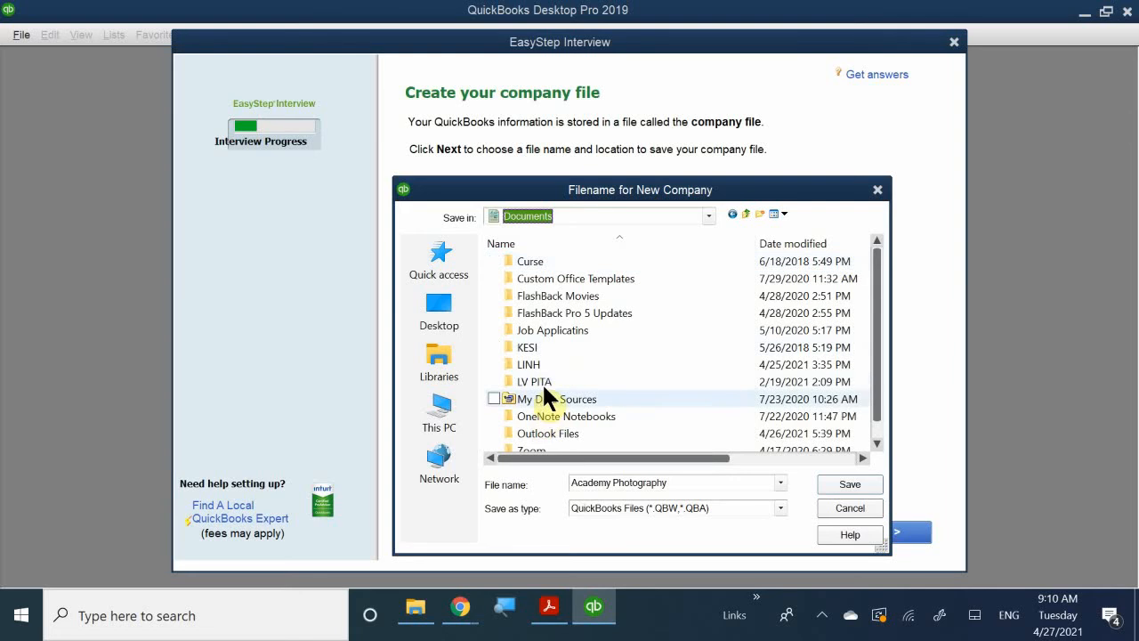
pyautogui.doubleClick(550, 382)
pyautogui.doubleClick(563, 287)
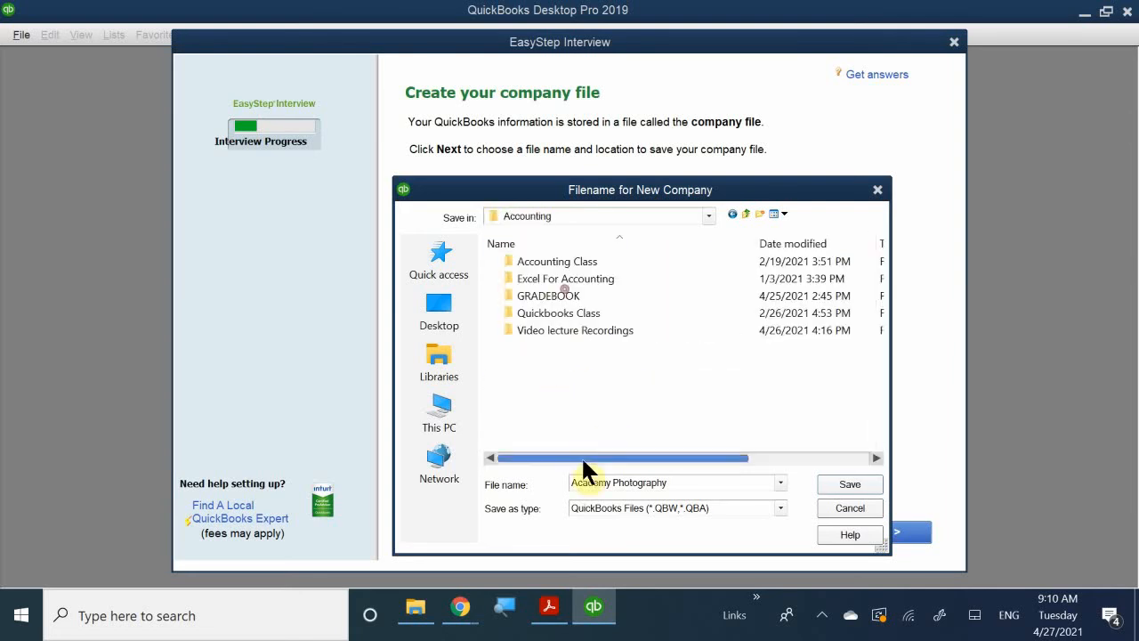
pyautogui.doubleClick(554, 312)
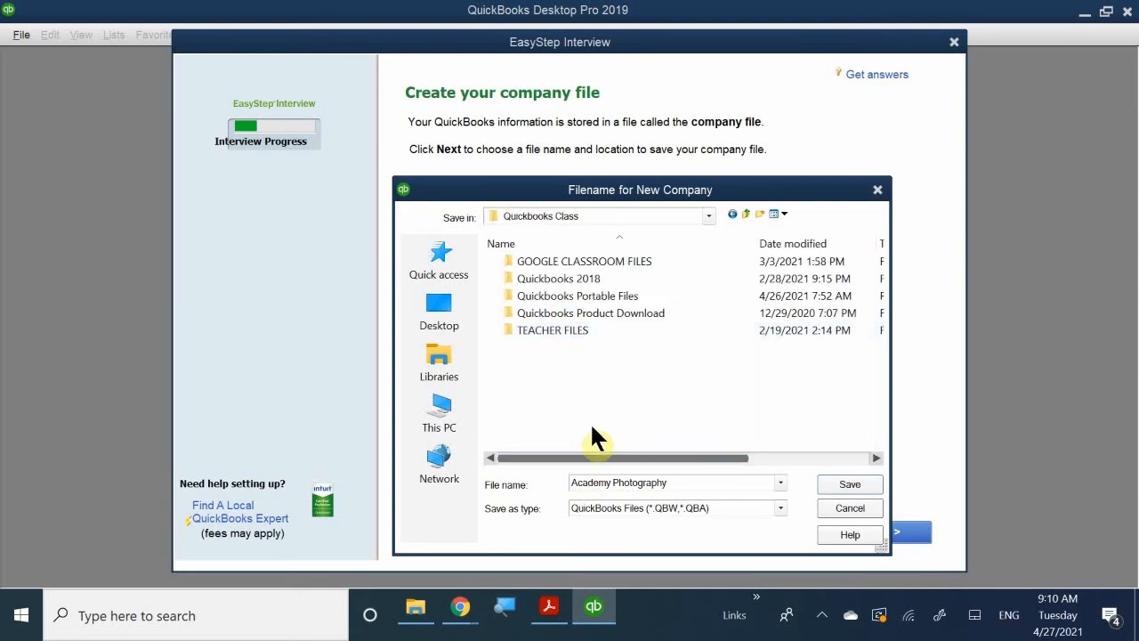
pyautogui.doubleClick(584, 299)
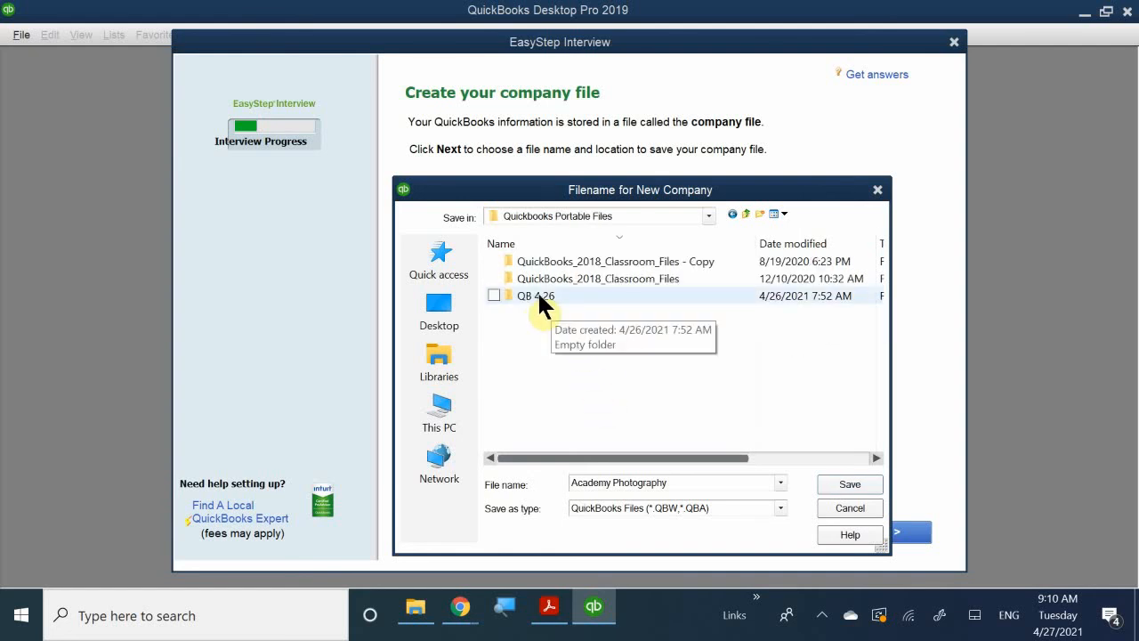
pyautogui.doubleClick(538, 290)
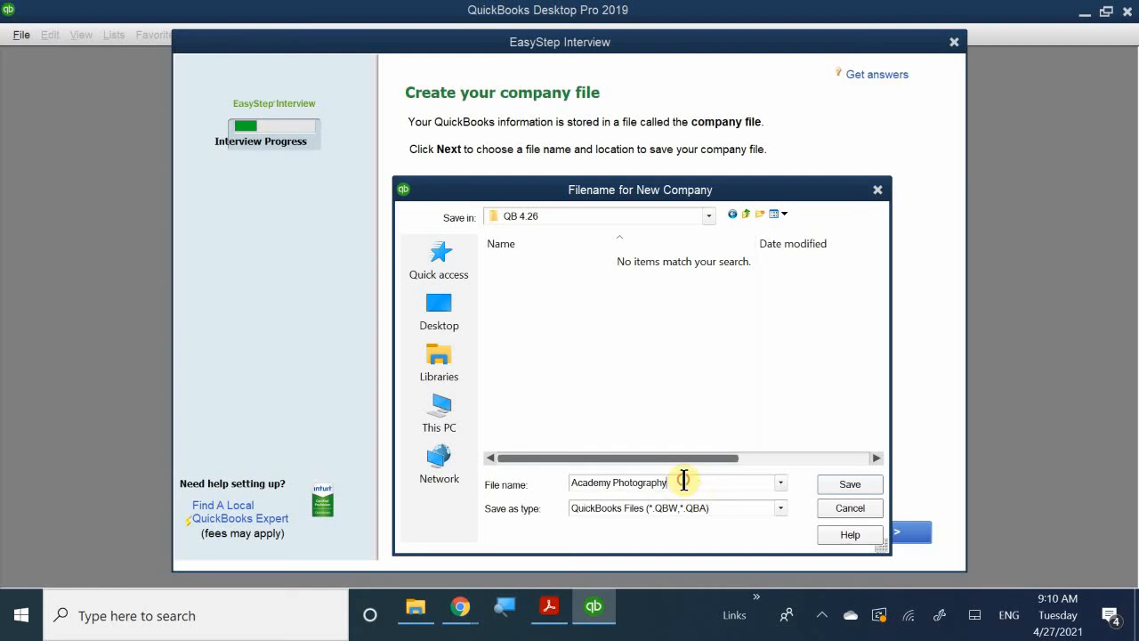
pyautogui.moveTo(688, 479); pyautogui.dragTo(553, 469)
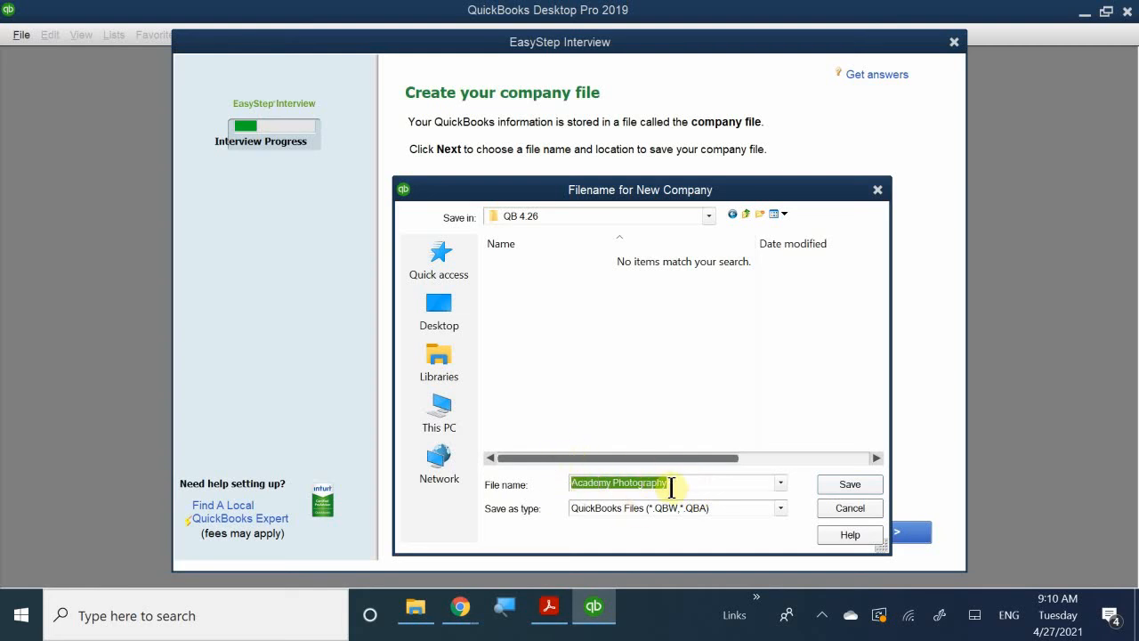
pyautogui.click(714, 485)
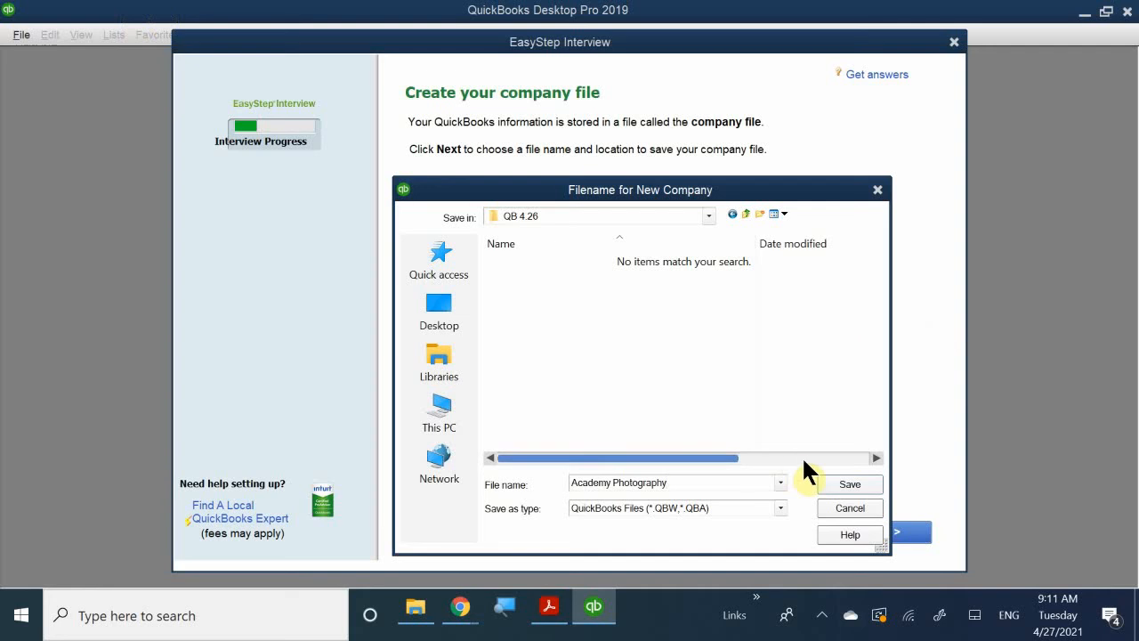
pyautogui.click(850, 492)
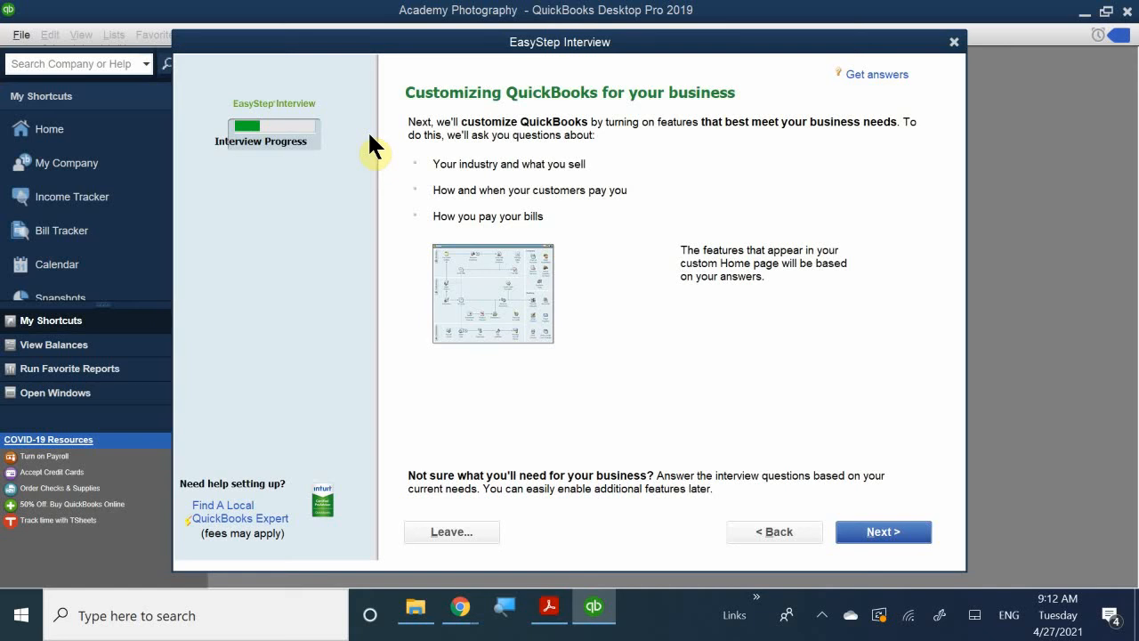
# Begin customizing the company file and specify that the company sells both services and products.
pyautogui.click(863, 534)
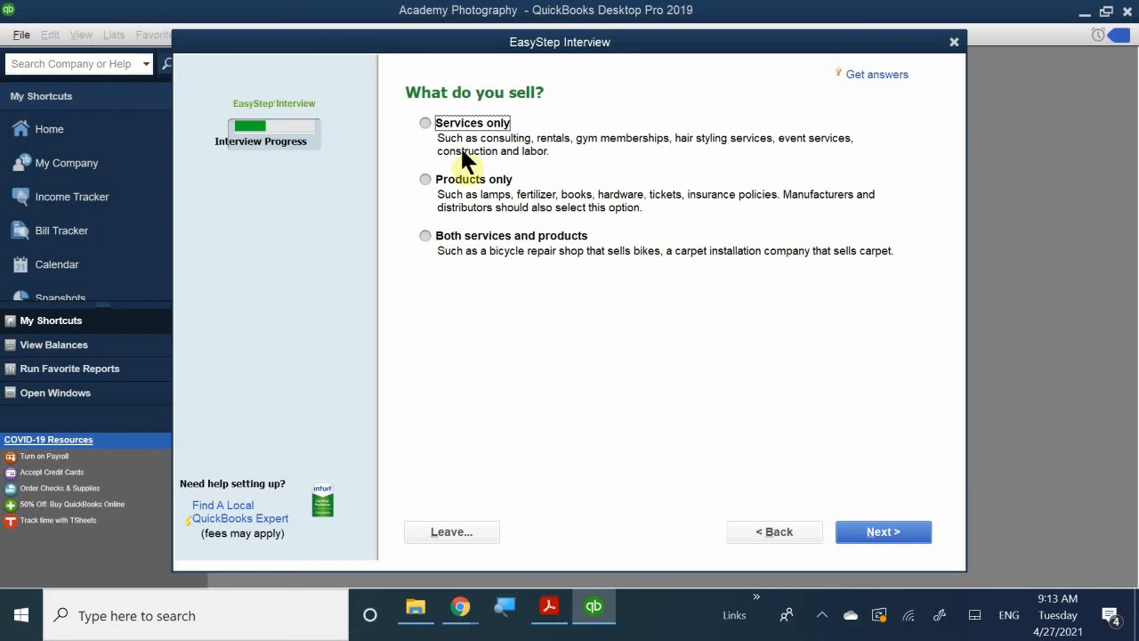
pyautogui.click(431, 235)
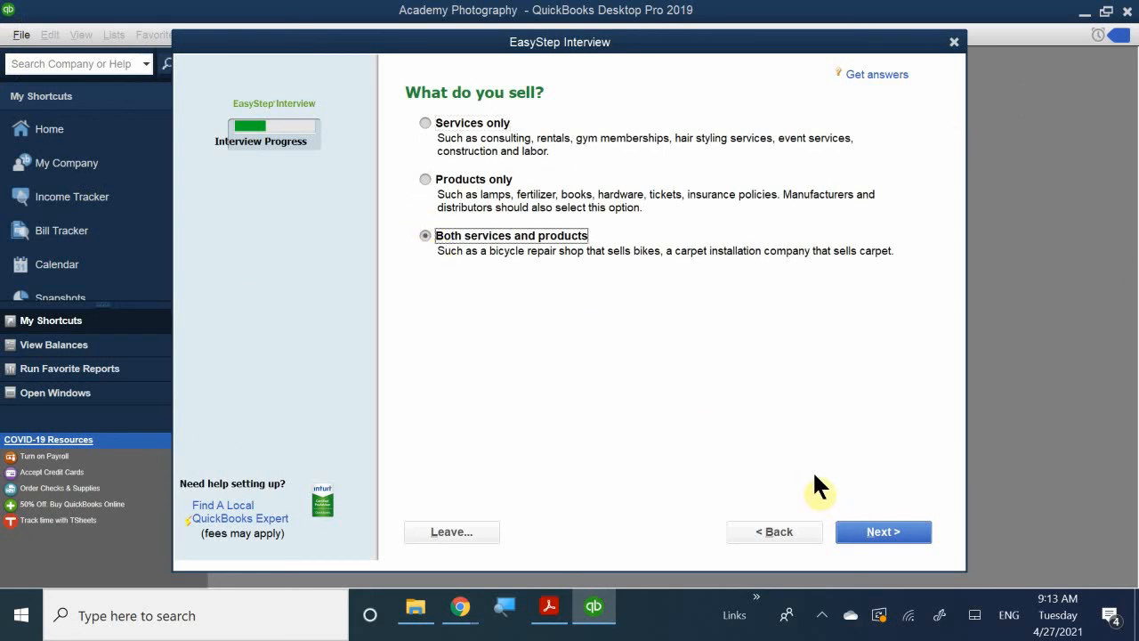
pyautogui.click(882, 534)
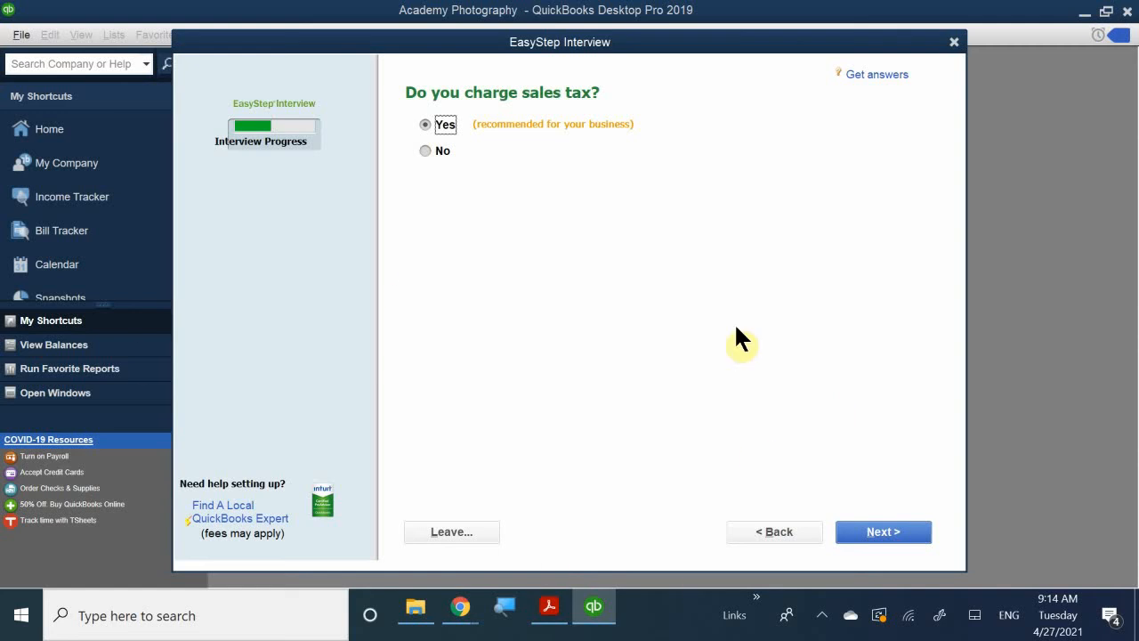
# Accept Yes for charging sales tax, creating estimates and using billing statements.
pyautogui.click(870, 532)
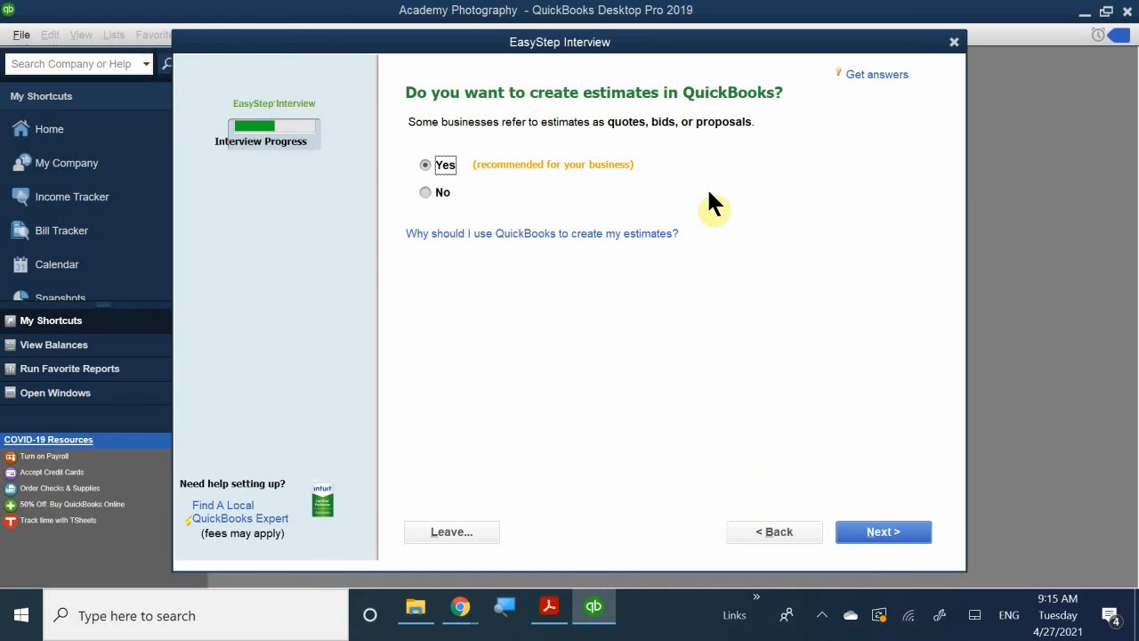
pyautogui.click(874, 545)
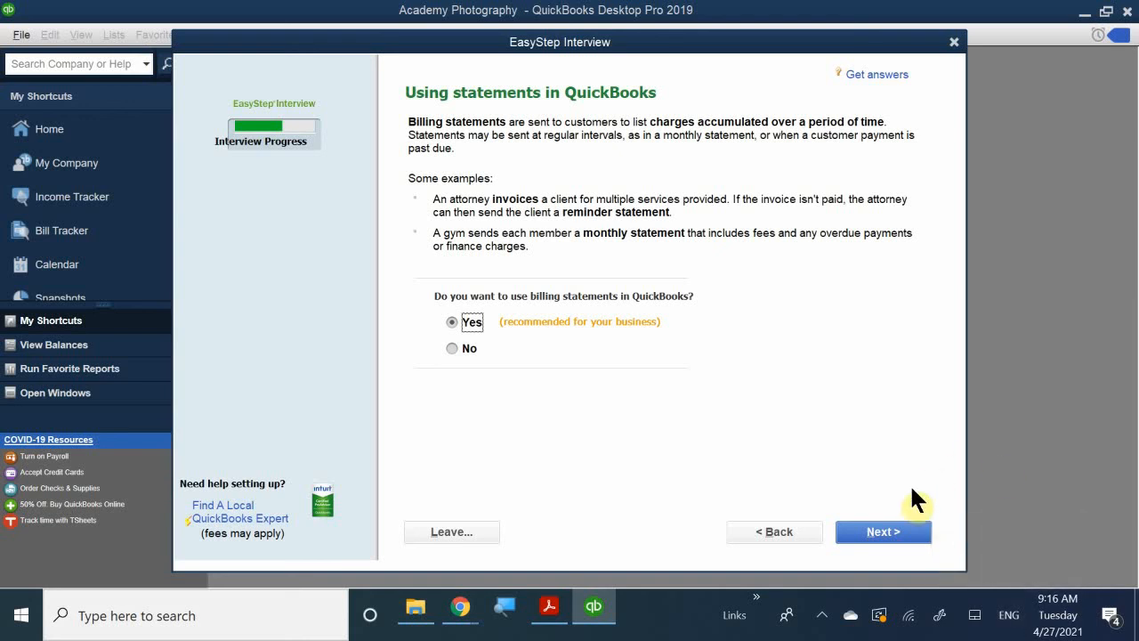
pyautogui.click(859, 532)
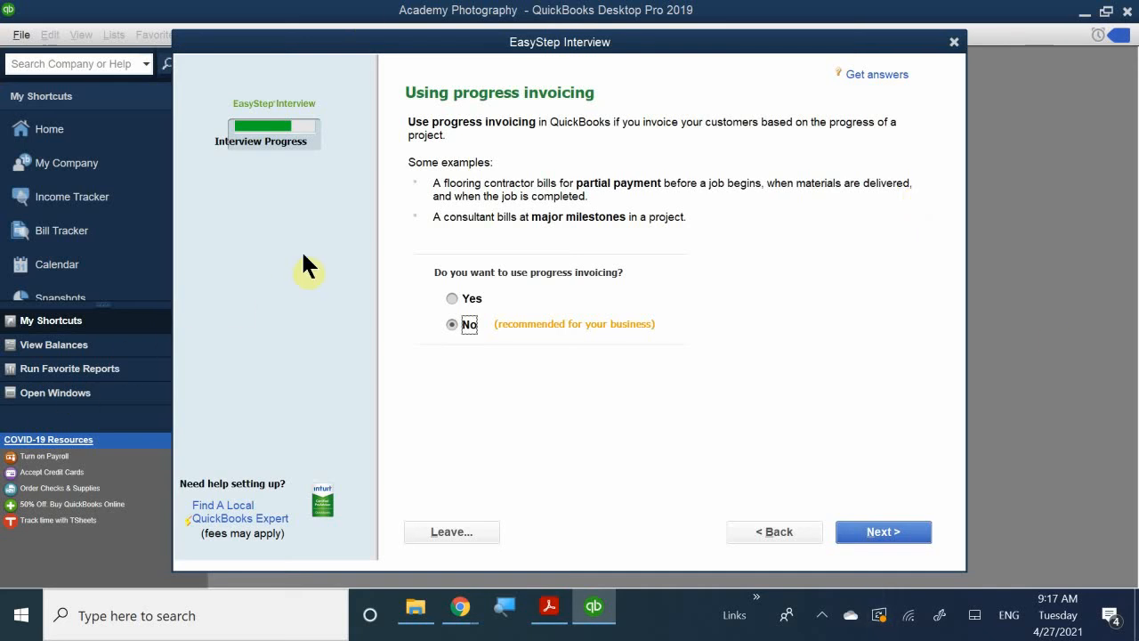
# Answer Yes to using progress invoicing and accept Yes for keeping track of bills owed.
pyautogui.click(449, 296)
pyautogui.click(857, 532)
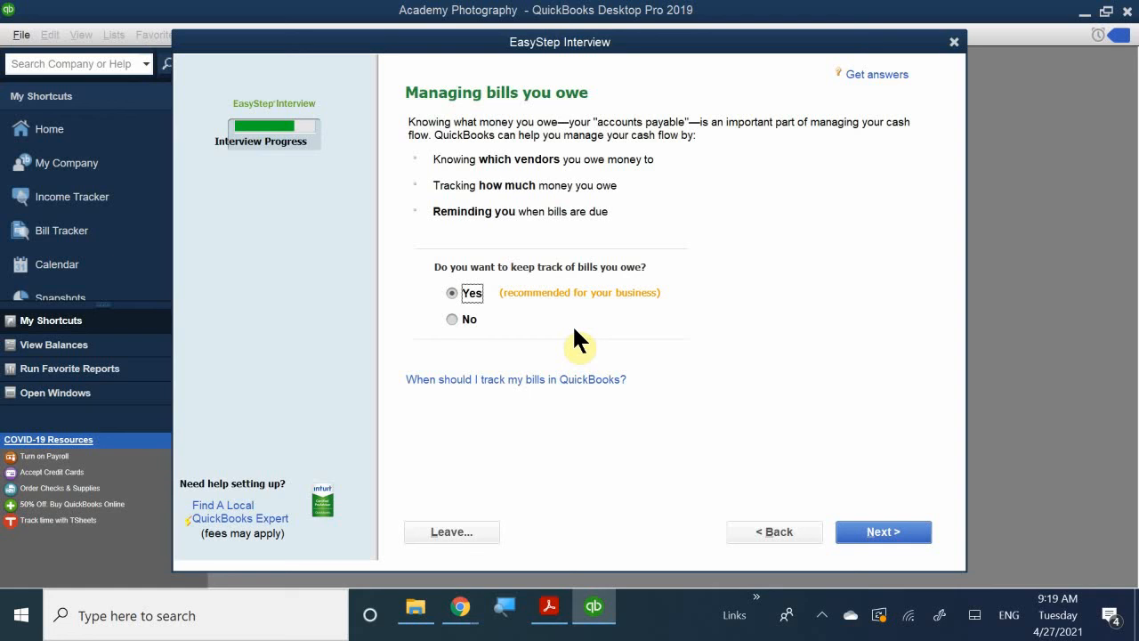
pyautogui.click(883, 535)
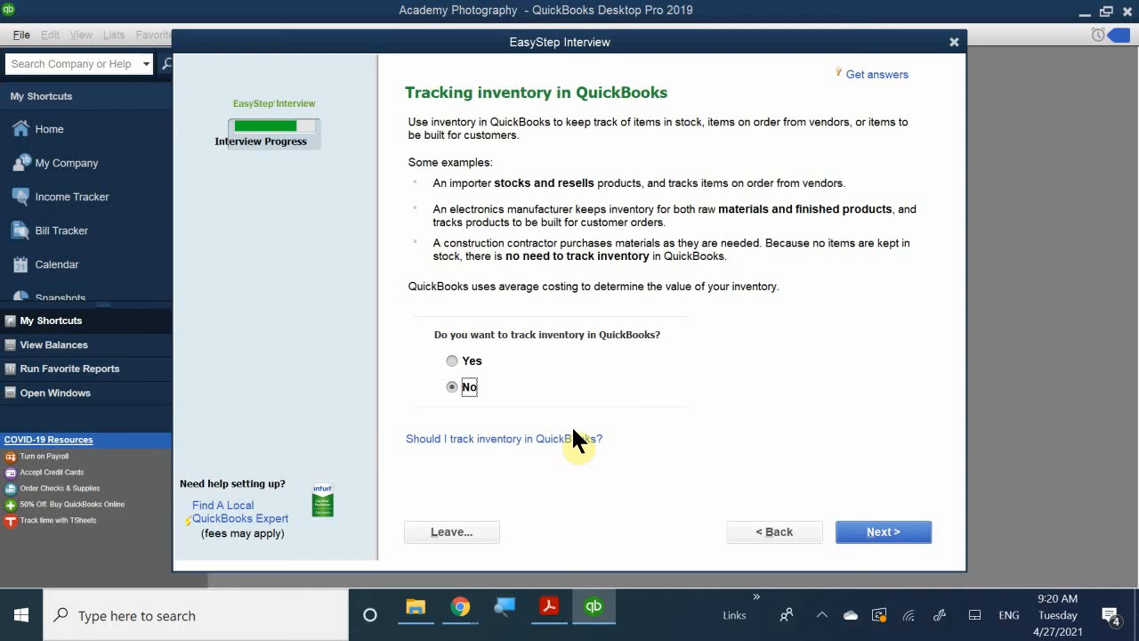
# Answer Yes to tracking inventory and accept Yes for tracking time.
pyautogui.click(466, 362)
pyautogui.click(872, 537)
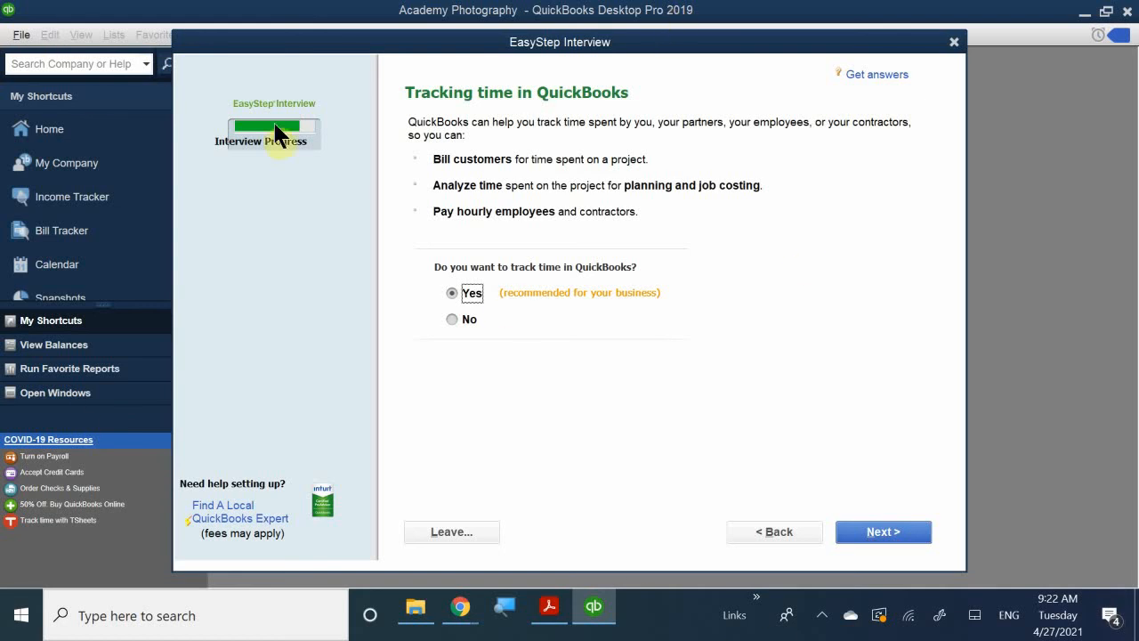
pyautogui.click(881, 534)
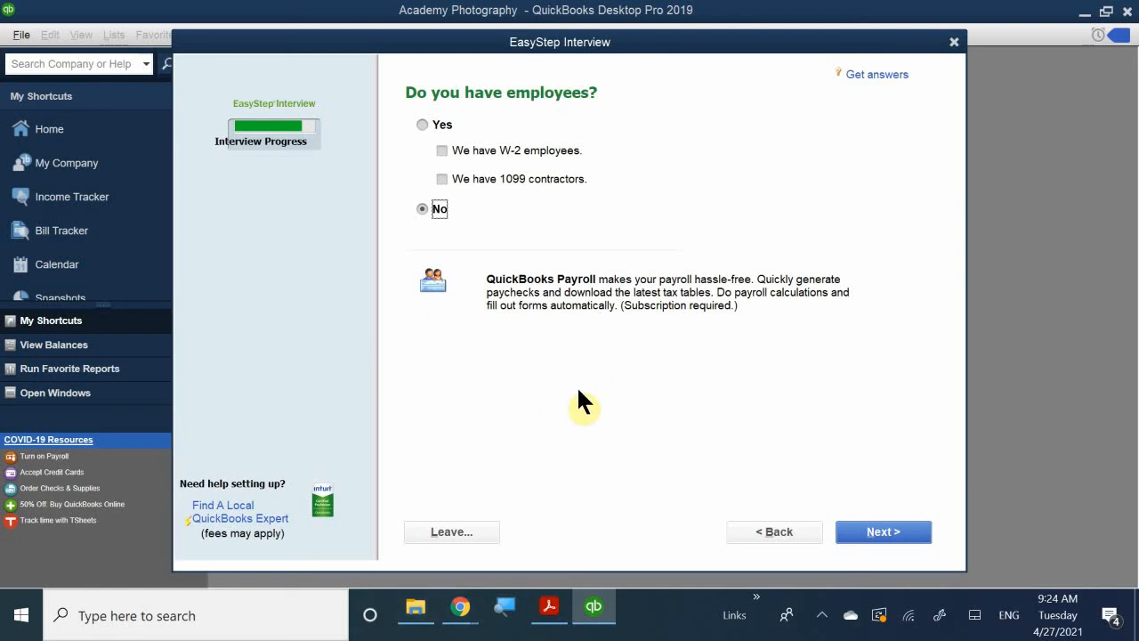
# Specify that the company has both W-2 employees and 1099 contractors, and continue through the accounts introduction to the start date selection.
pyautogui.click(436, 123)
pyautogui.click(447, 150)
pyautogui.click(468, 177)
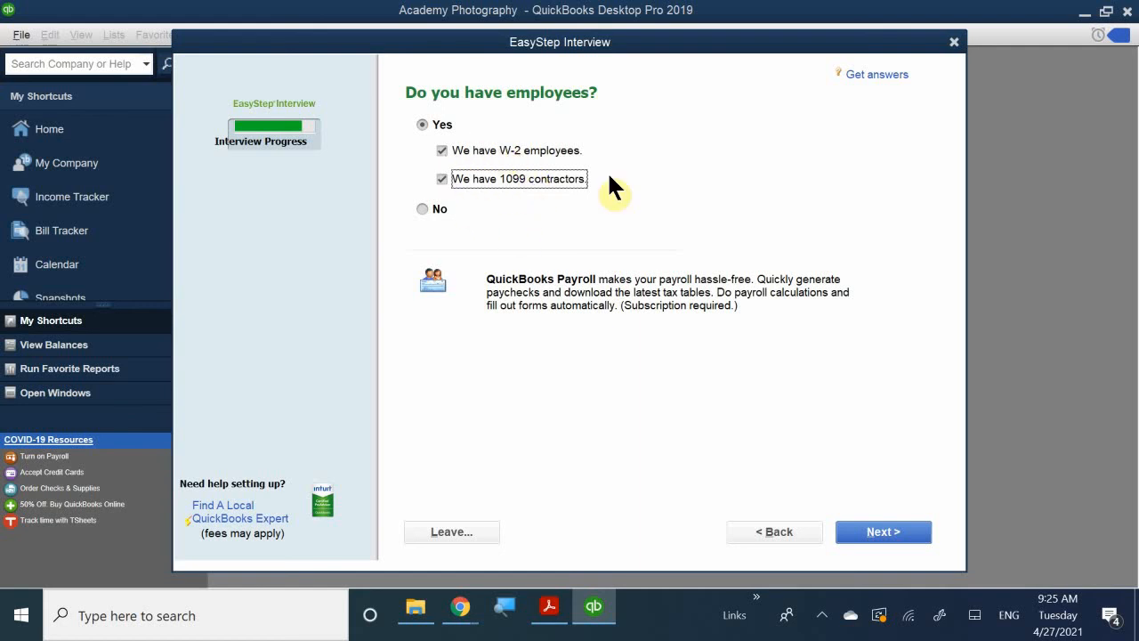
pyautogui.click(874, 532)
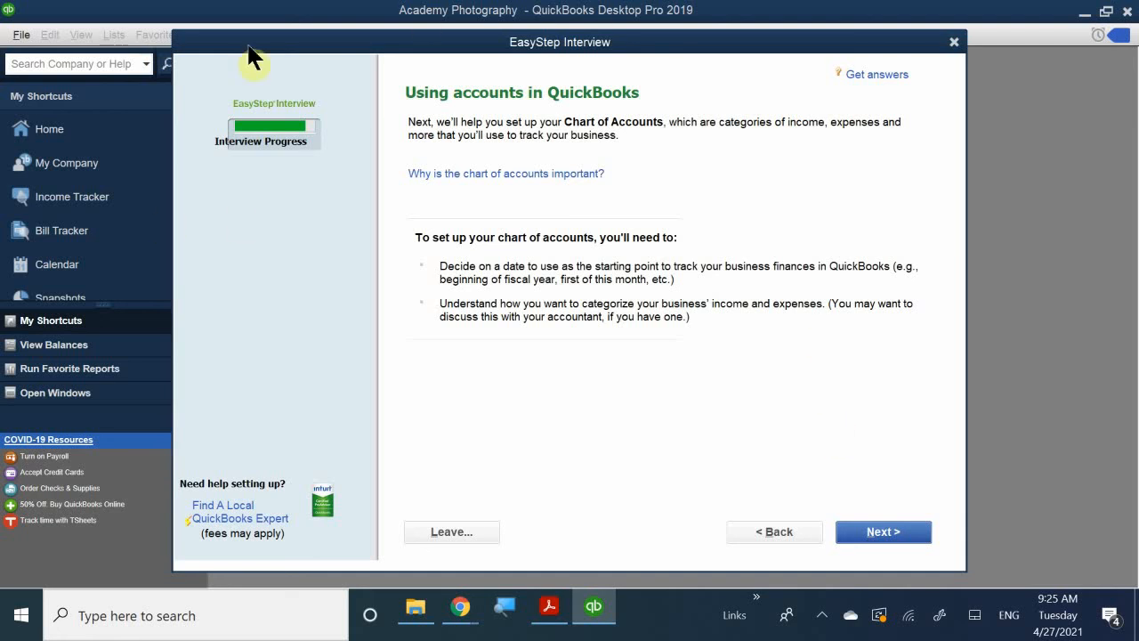
pyautogui.click(875, 534)
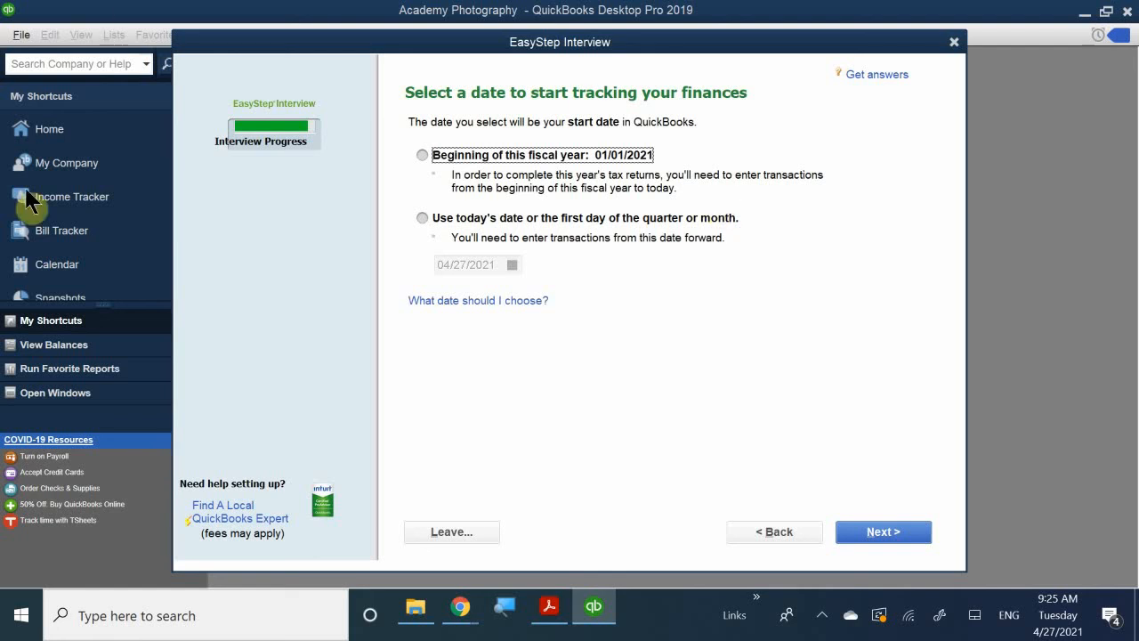
# Choose the option for a specific start date instead of the fiscal year's beginning, set it to 12/31/2018, and continue to the accounts review.
pyautogui.click(445, 219)
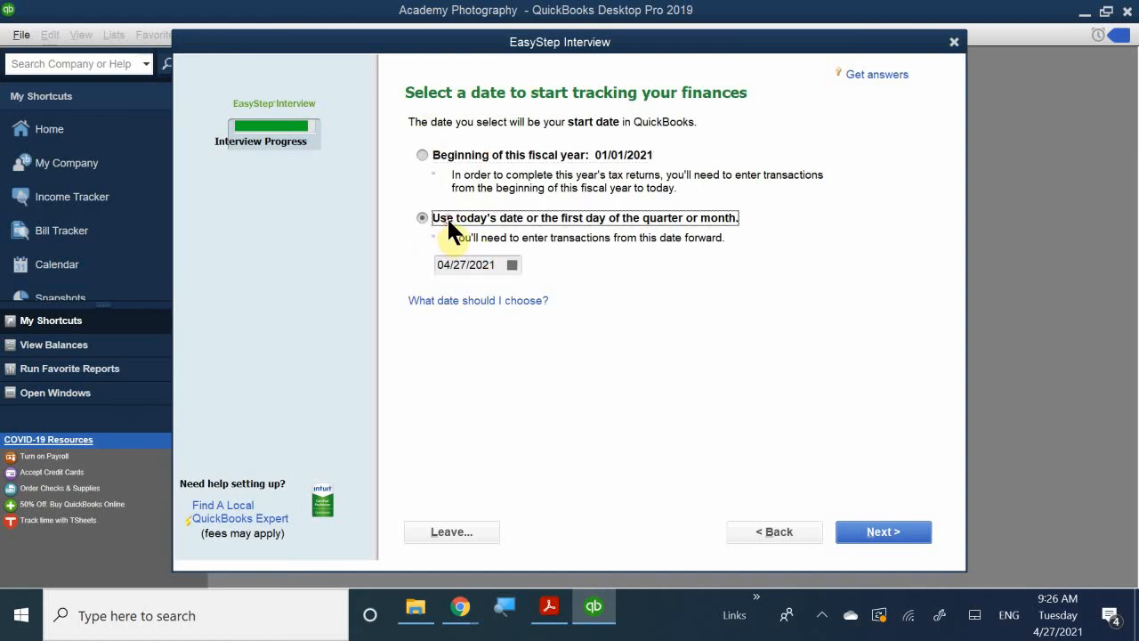
pyautogui.click(510, 266)
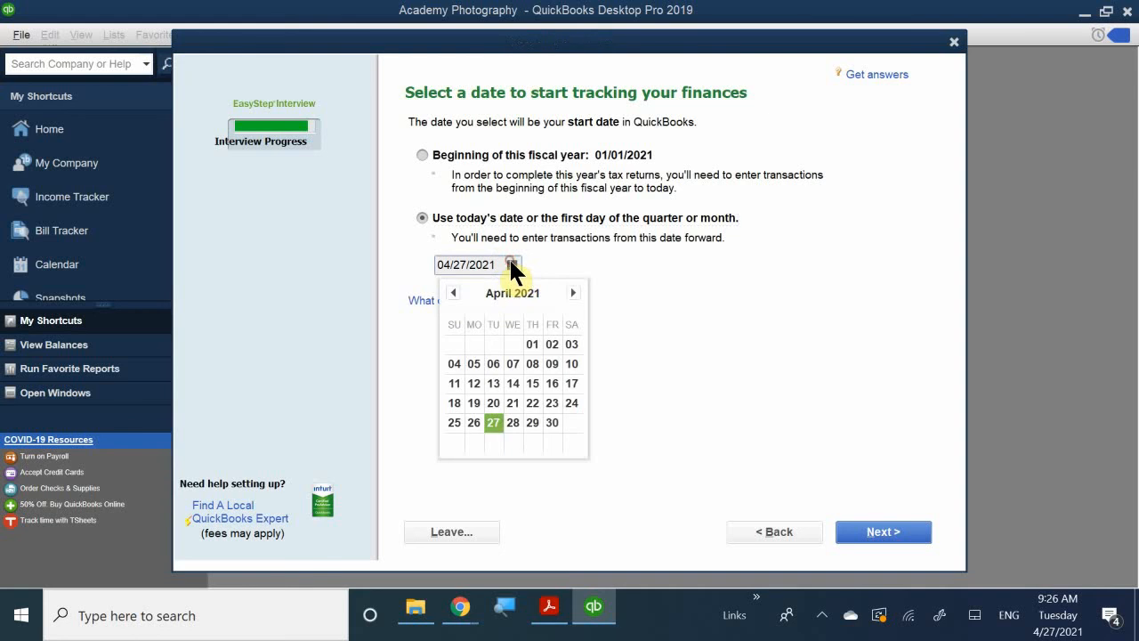
pyautogui.click(451, 292)
pyautogui.click(450, 292)
pyautogui.click(449, 292)
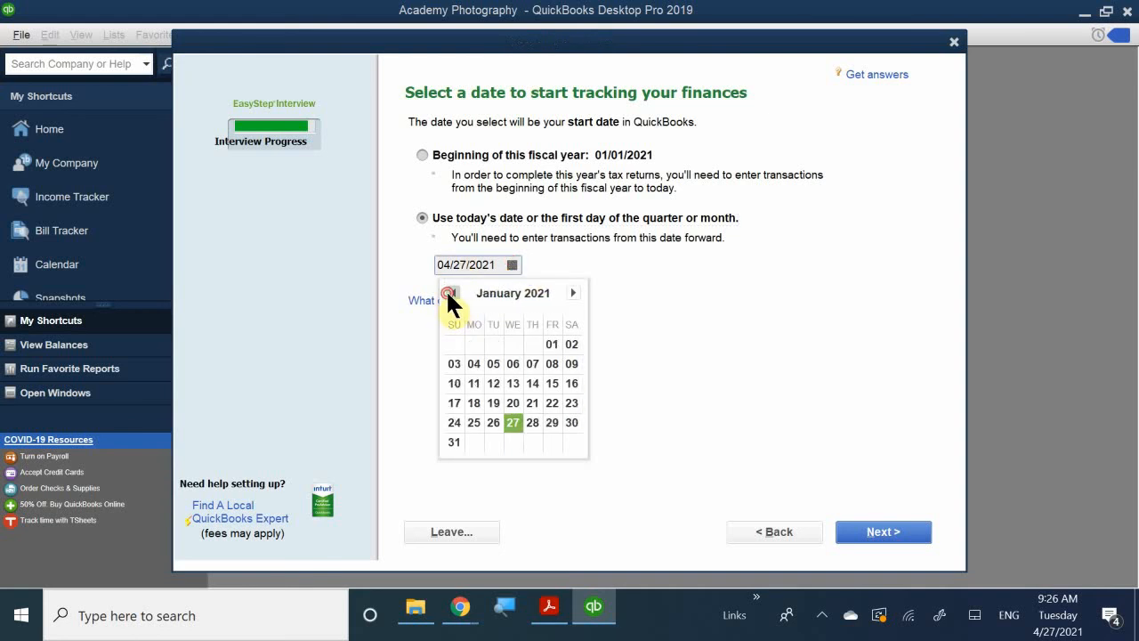
pyautogui.click(449, 292)
pyautogui.click(449, 292)
pyautogui.click(450, 292)
pyautogui.click(450, 292)
pyautogui.click(450, 292)
pyautogui.click(450, 292)
pyautogui.click(449, 292)
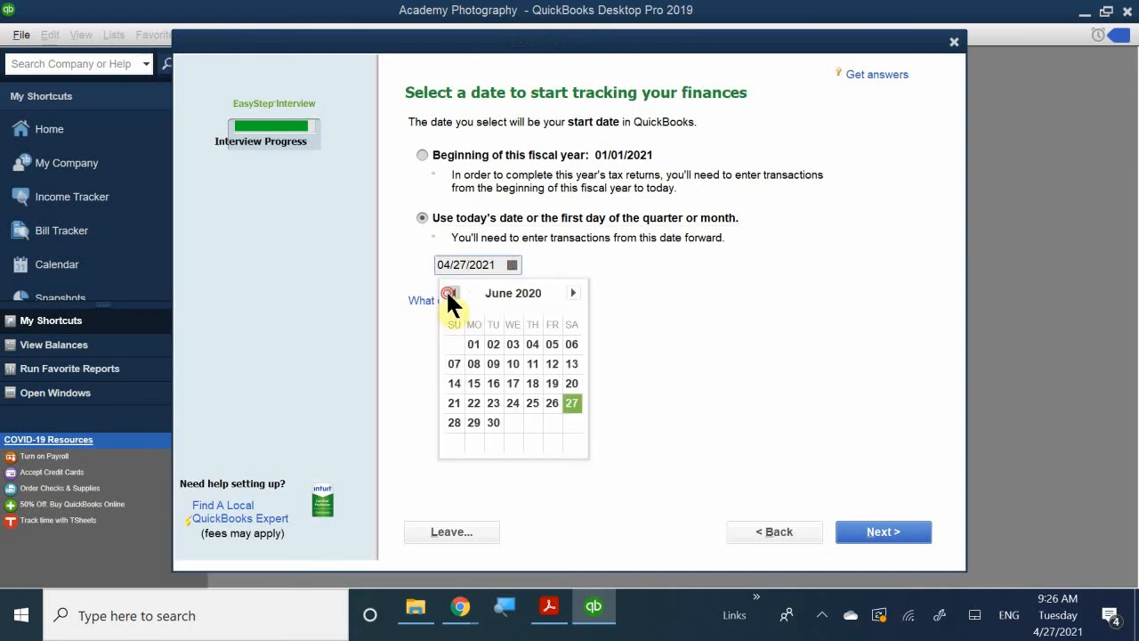
pyautogui.click(449, 292)
pyautogui.click(450, 292)
pyautogui.click(449, 292)
pyautogui.click(450, 292)
pyautogui.click(449, 291)
pyautogui.click(449, 292)
pyautogui.click(450, 292)
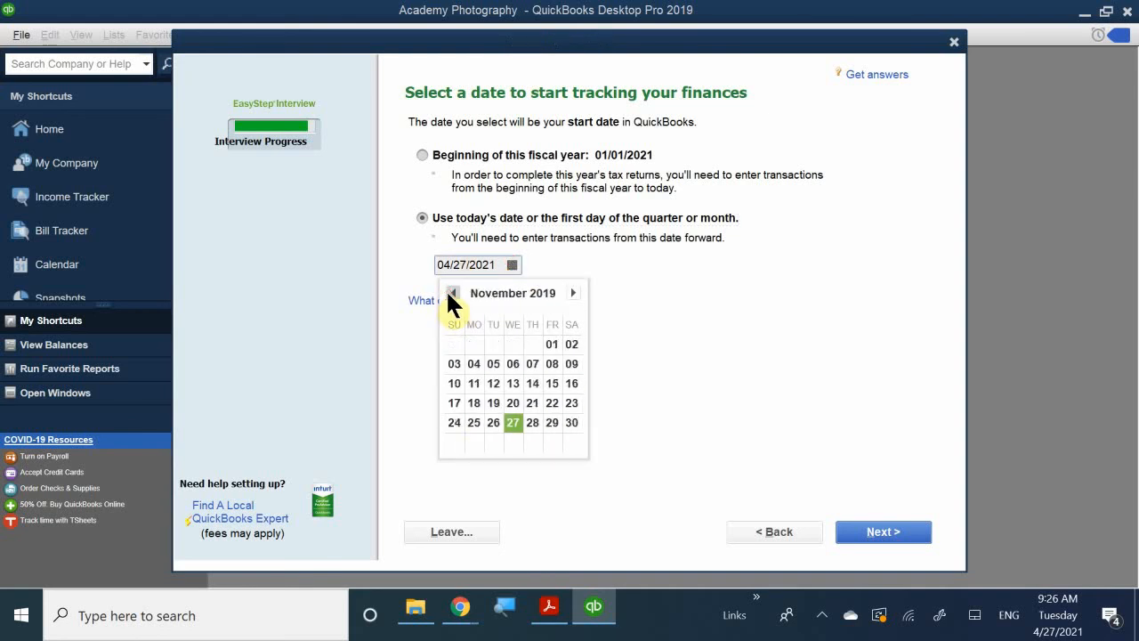
pyautogui.click(450, 292)
pyautogui.click(449, 292)
pyautogui.click(449, 292)
pyautogui.click(449, 292)
pyautogui.click(449, 292)
pyautogui.click(452, 292)
pyautogui.click(454, 292)
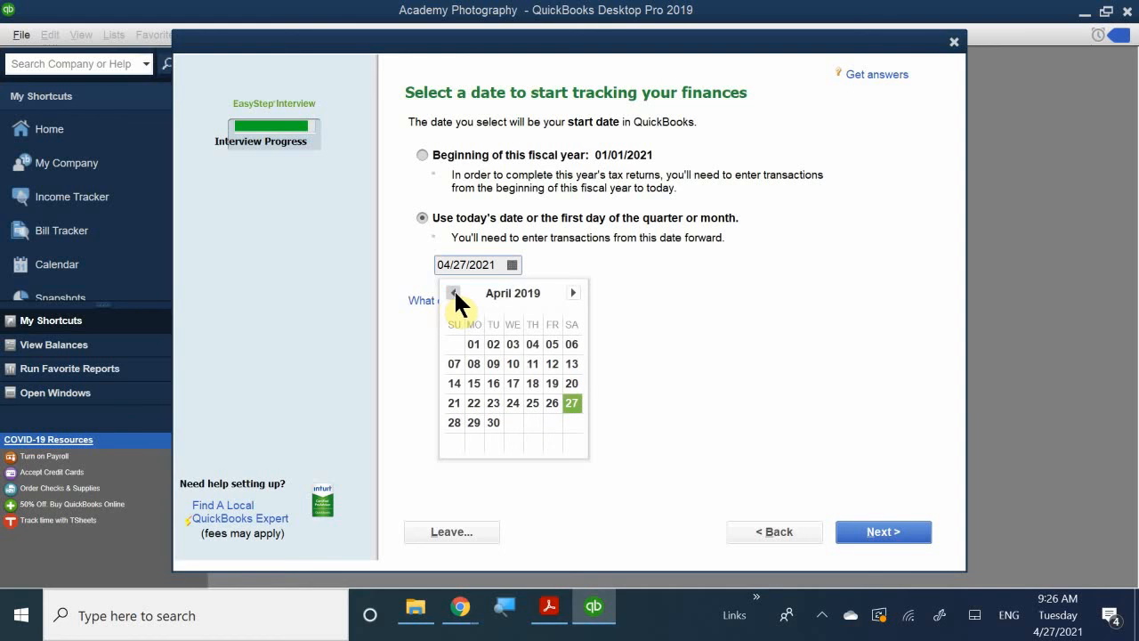
pyautogui.click(453, 292)
pyautogui.click(454, 292)
pyautogui.click(454, 292)
pyautogui.click(453, 292)
pyautogui.click(454, 292)
pyautogui.click(454, 291)
pyautogui.click(454, 292)
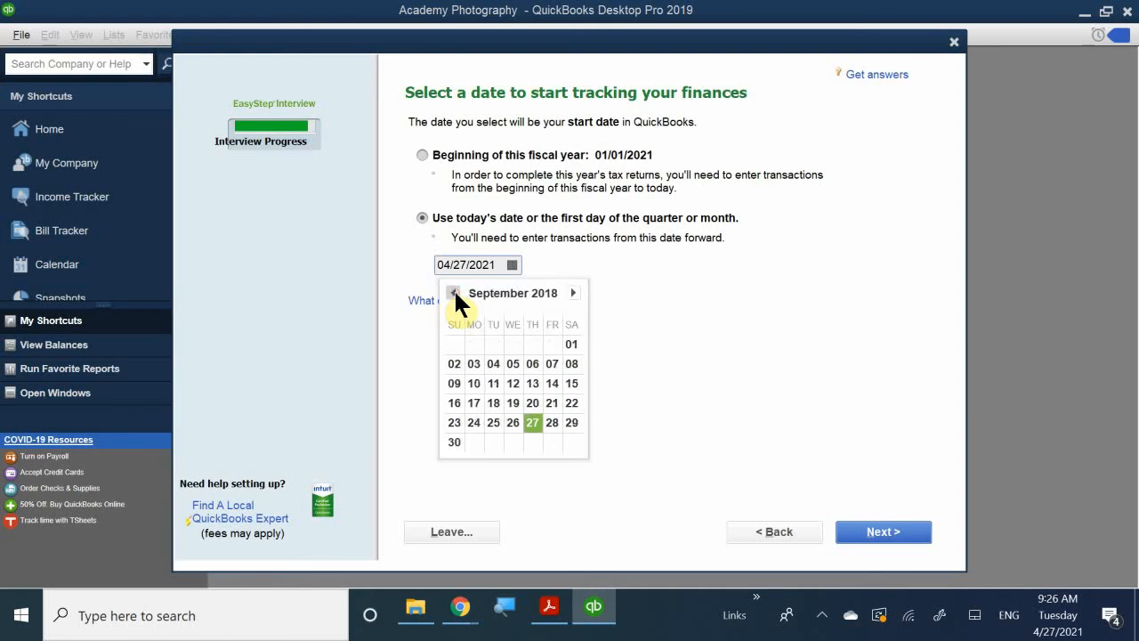
pyautogui.click(454, 292)
pyautogui.click(454, 292)
pyautogui.click(454, 292)
pyautogui.click(454, 292)
pyautogui.click(454, 292)
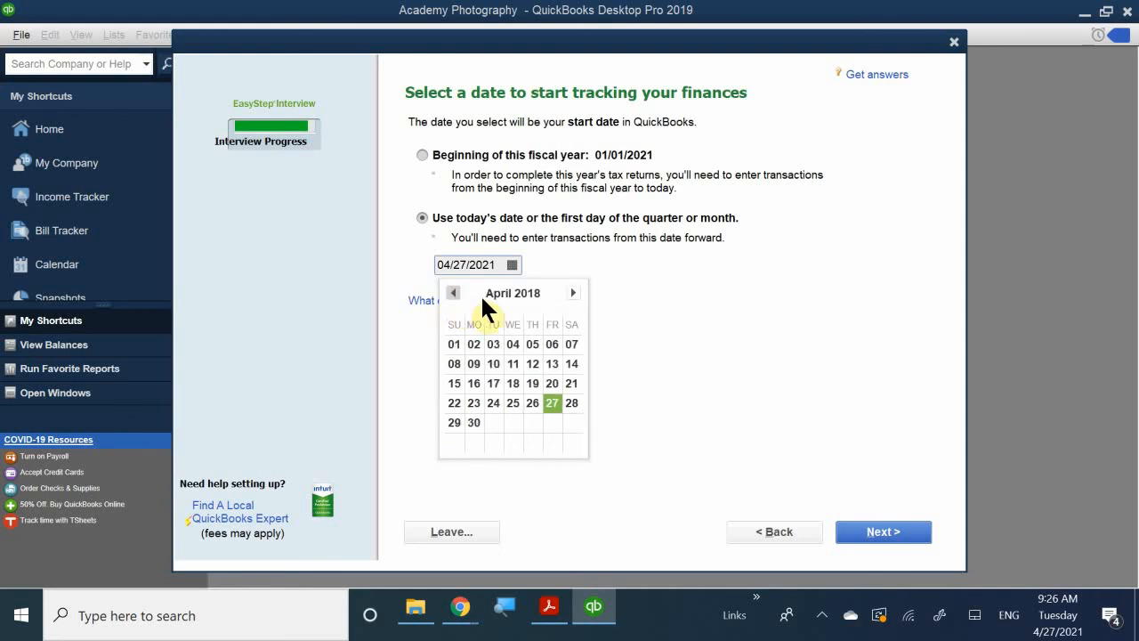
pyautogui.click(572, 293)
pyautogui.click(572, 292)
pyautogui.click(573, 293)
pyautogui.click(572, 293)
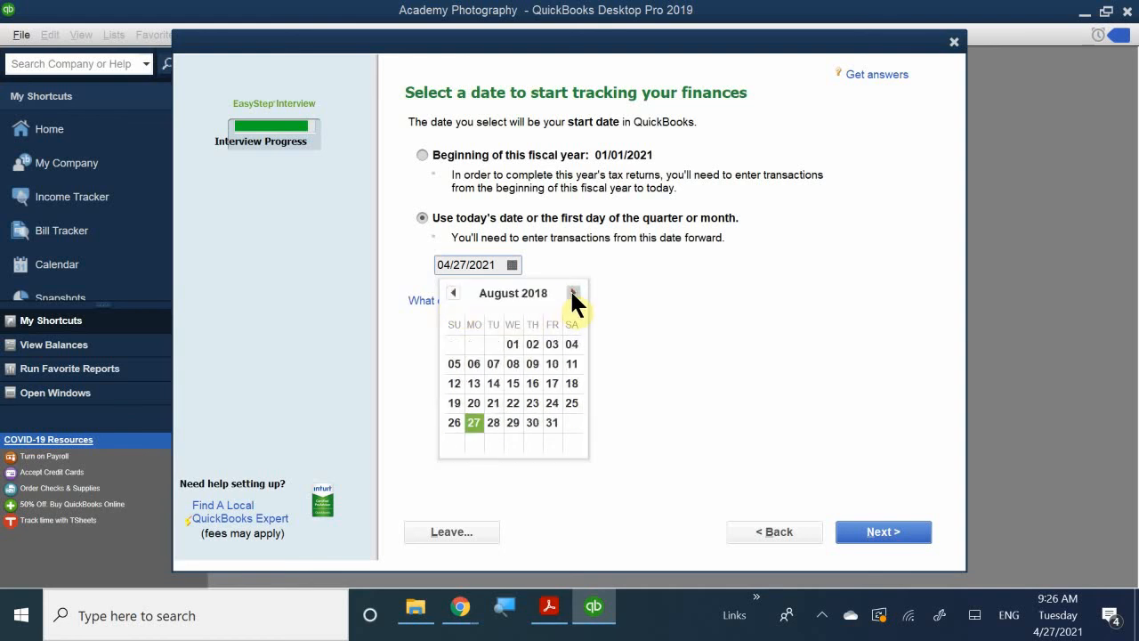
pyautogui.click(573, 293)
pyautogui.click(573, 293)
pyautogui.click(572, 292)
pyautogui.click(572, 293)
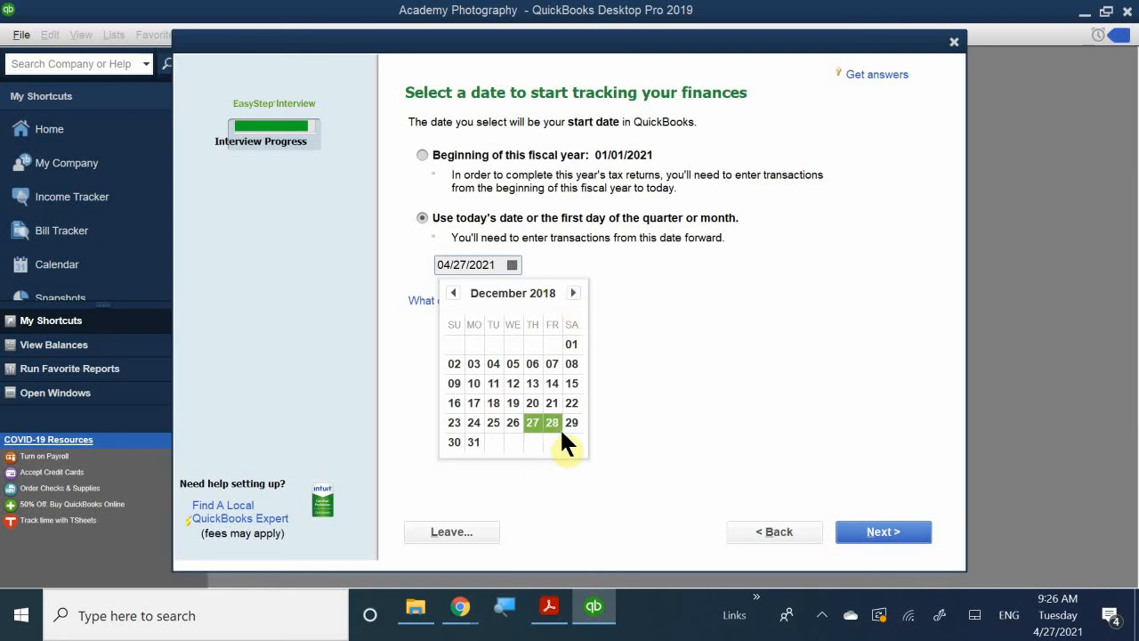
pyautogui.click(473, 441)
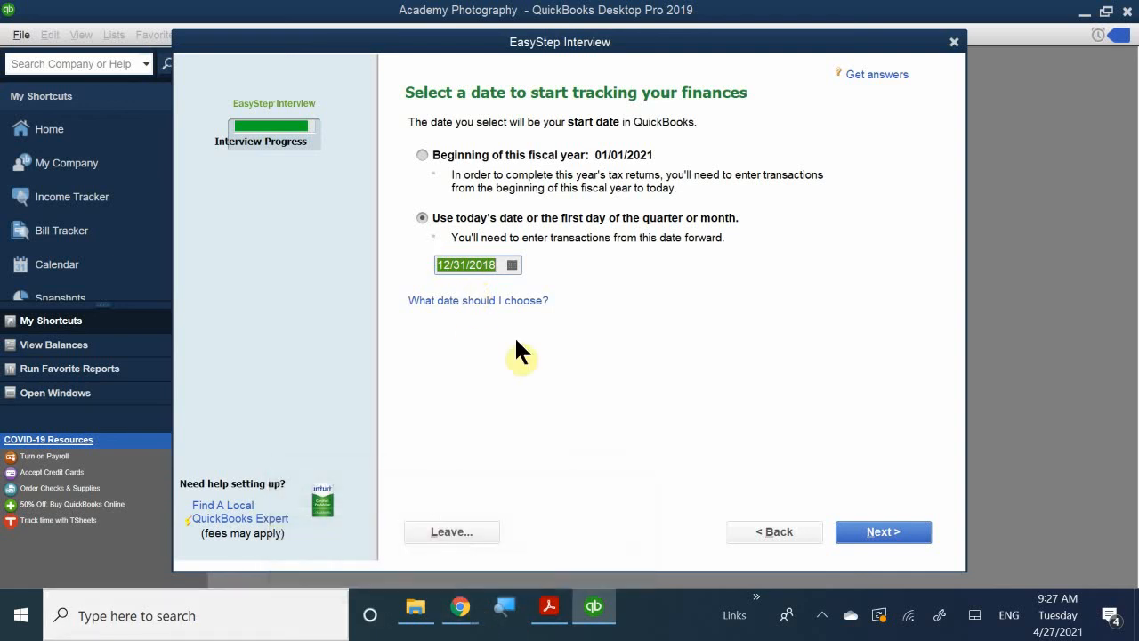
pyautogui.click(874, 534)
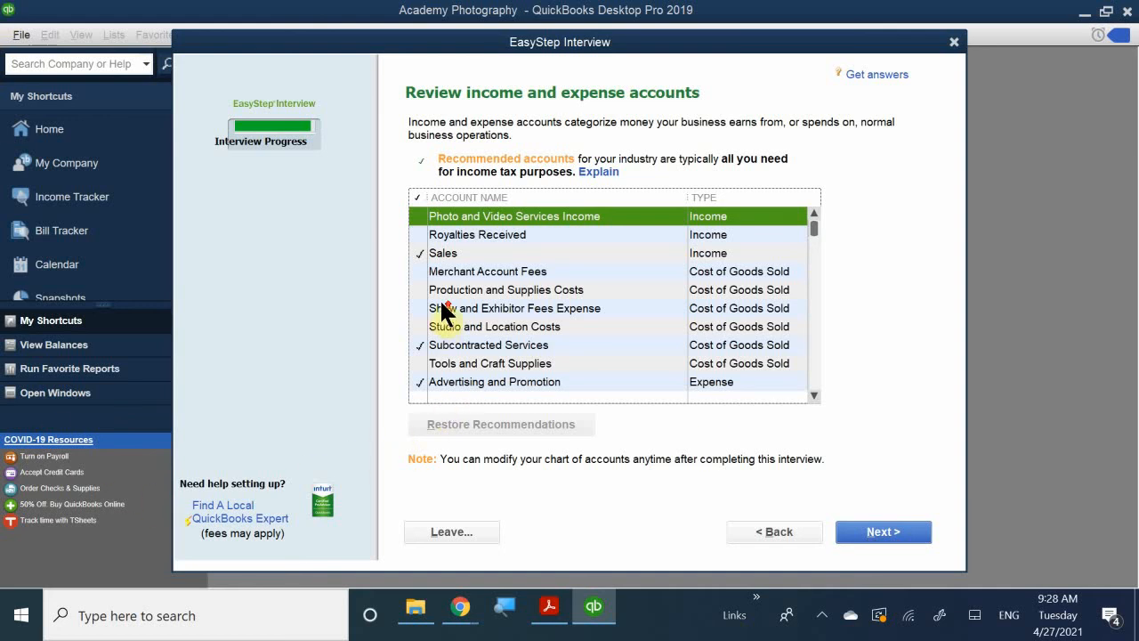
# Exclude the Subcontracted Services account from the recommended income and expense accounts.
pyautogui.scroll(-8, 442, 307)
pyautogui.scroll(6, 443, 307)
pyautogui.scroll(2, 442, 316)
pyautogui.click(419, 344)
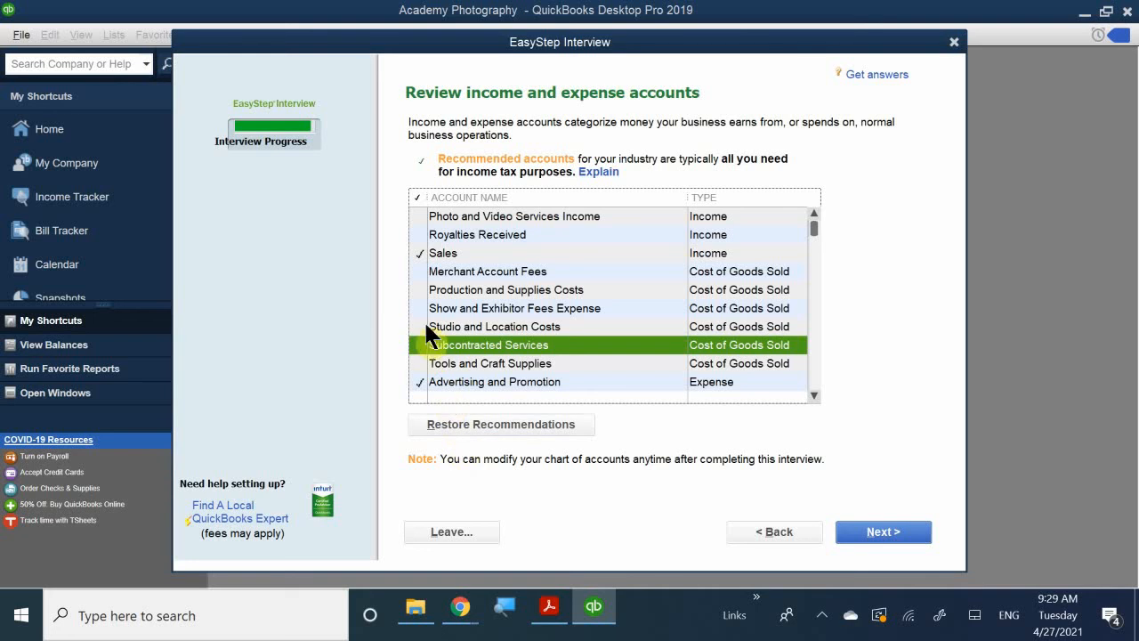
# Deselect the Automobile Expense account and select it again in the income and expense accounts list.
pyautogui.scroll(-1, 428, 325)
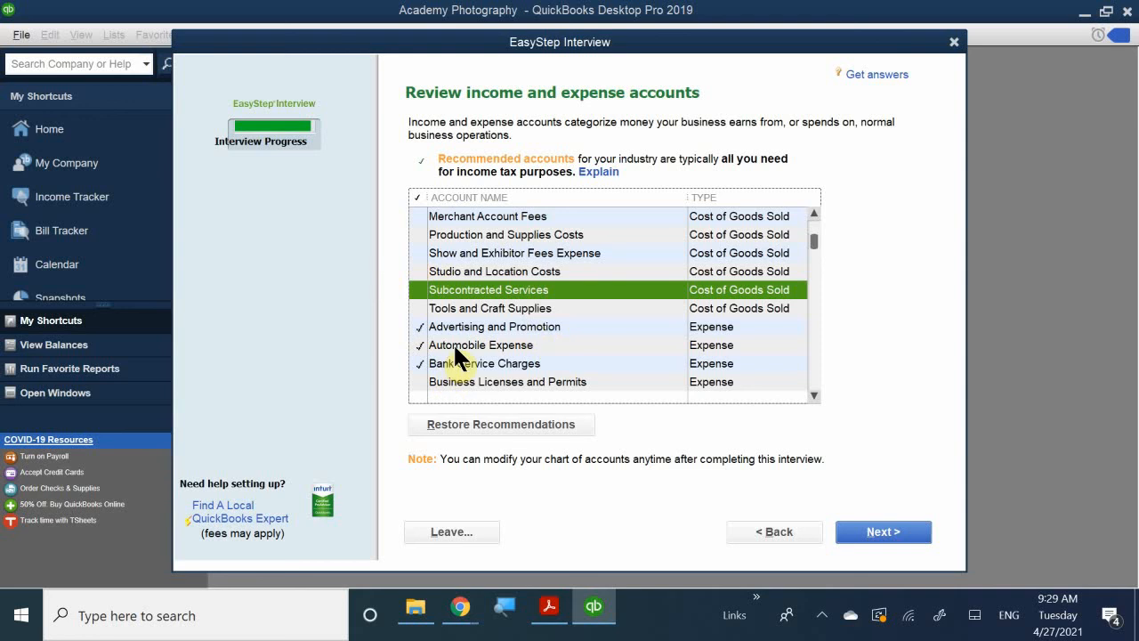
pyautogui.click(420, 344)
pyautogui.click(418, 346)
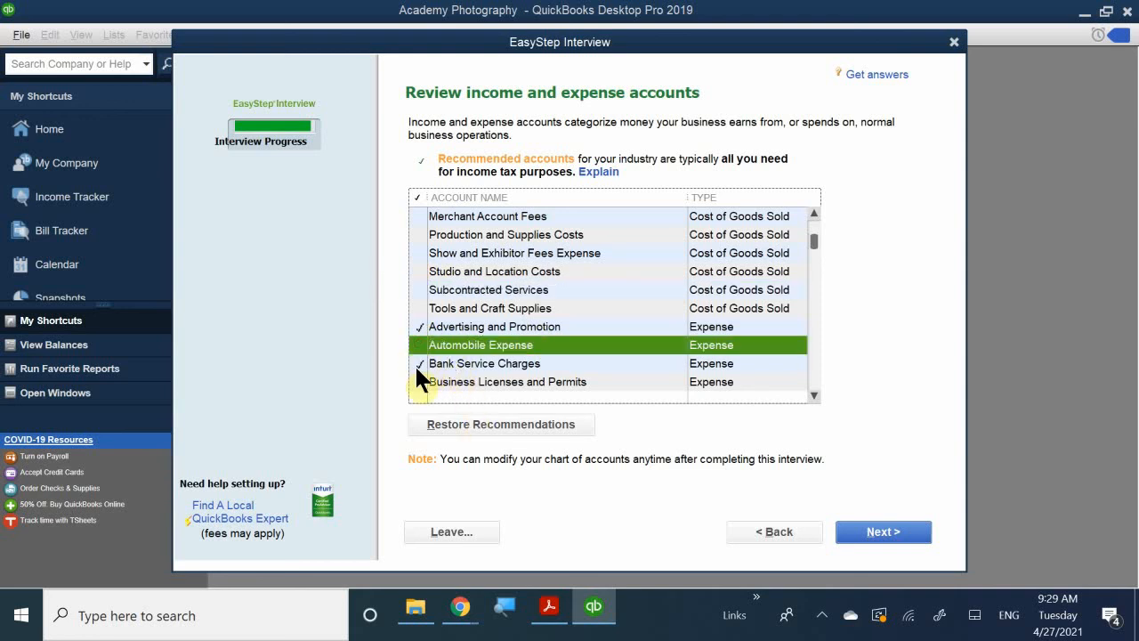
pyautogui.click(418, 346)
pyautogui.scroll(-1, 458, 329)
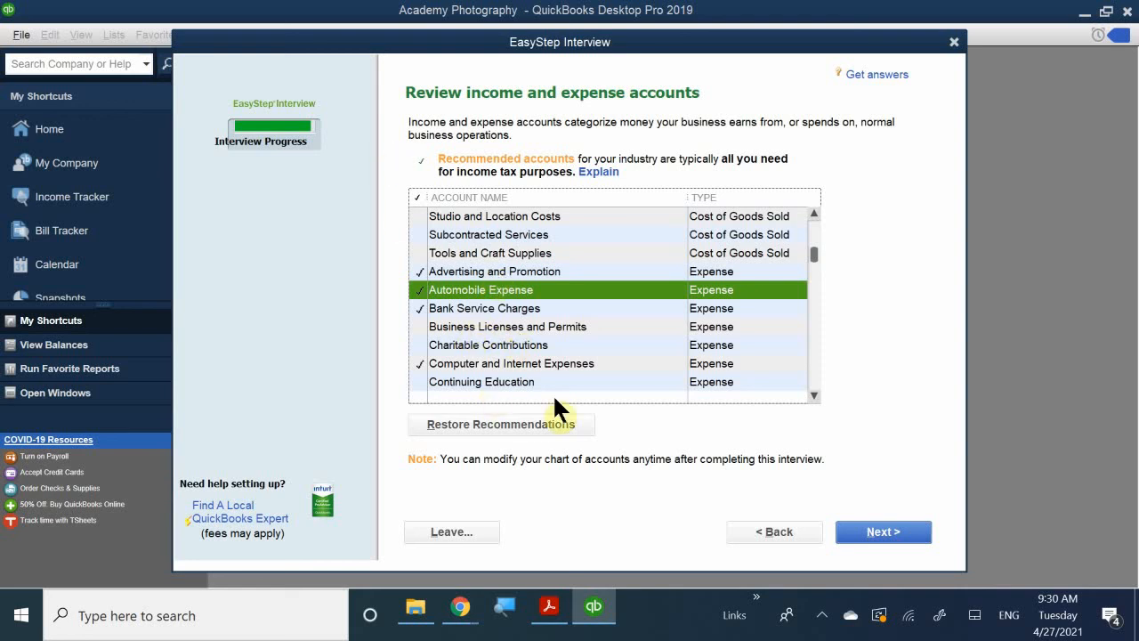
pyautogui.scroll(2, 553, 396)
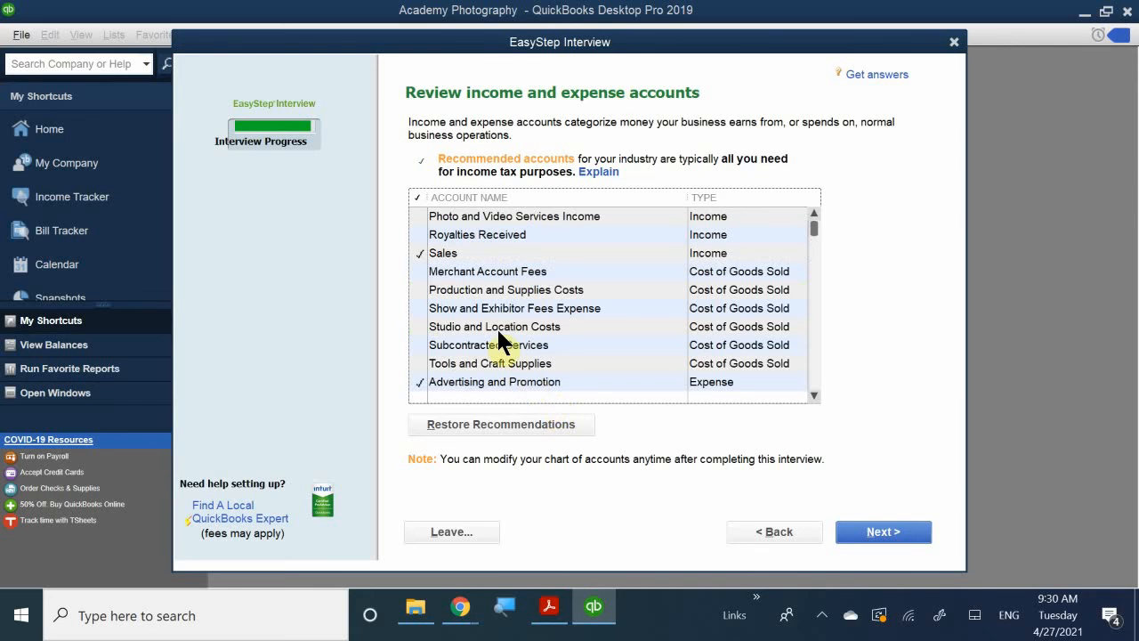
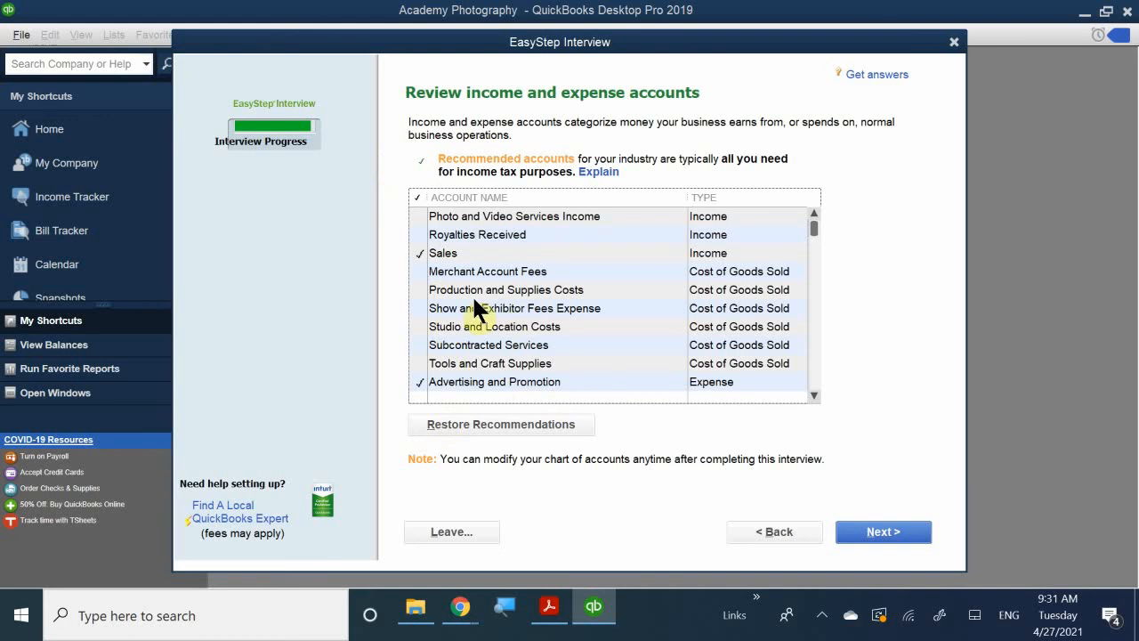
# Check the rest of the recommended income and expense accounts, accept the list, and finish the interview by proceeding to QuickBooks Setup.
pyautogui.scroll(-2, 472, 295)
pyautogui.click(539, 308)
pyautogui.scroll(-12, 542, 311)
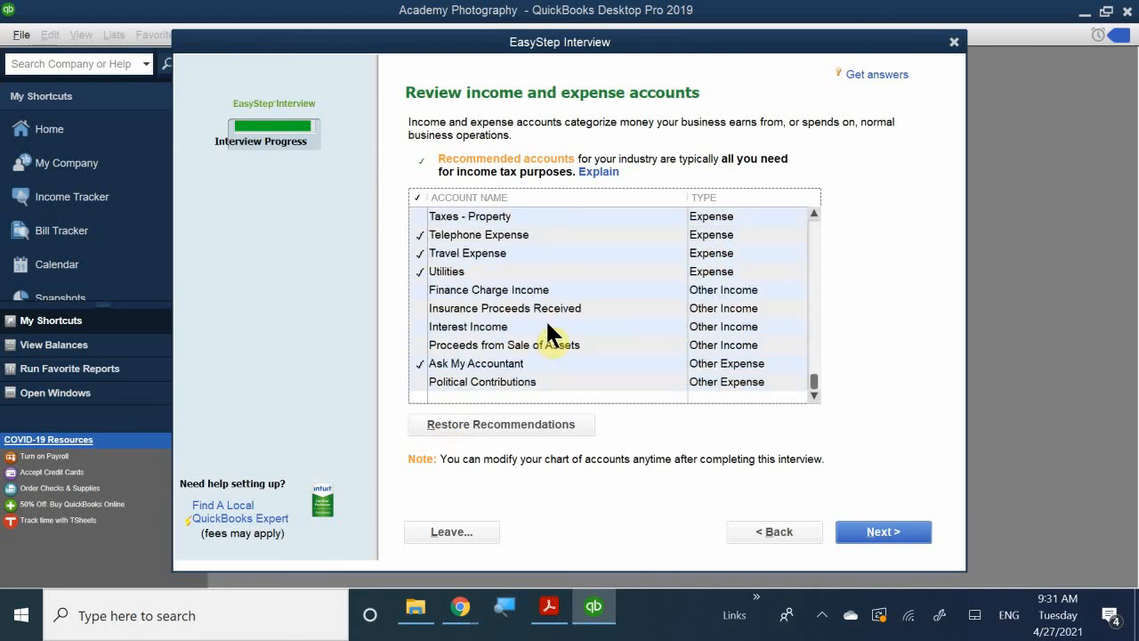
pyautogui.scroll(5, 546, 326)
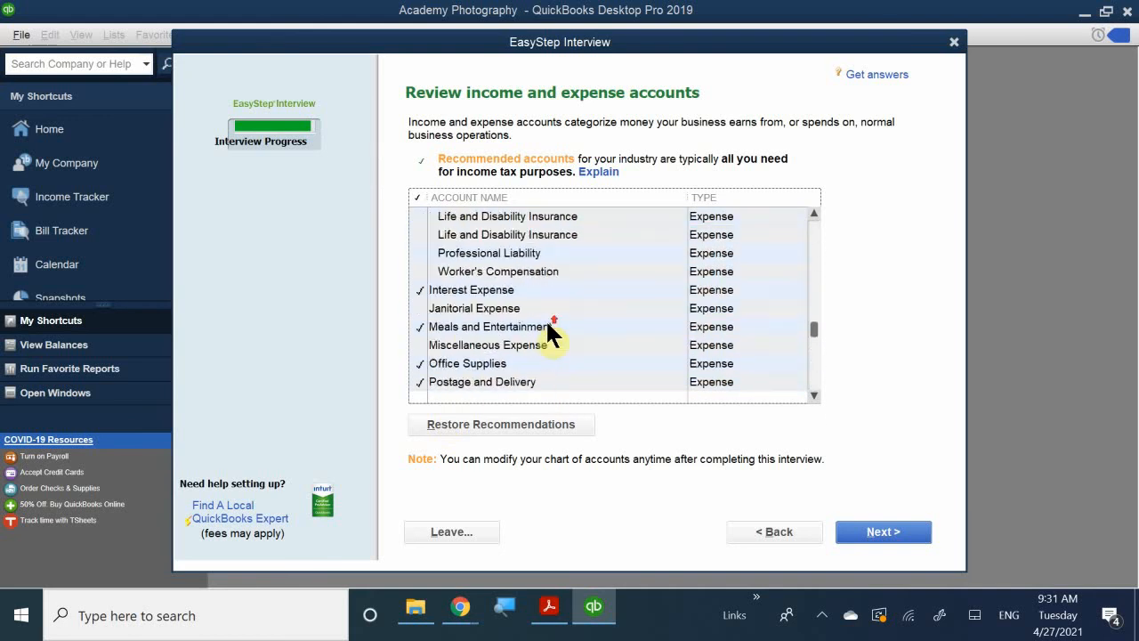
pyautogui.scroll(-8, 547, 326)
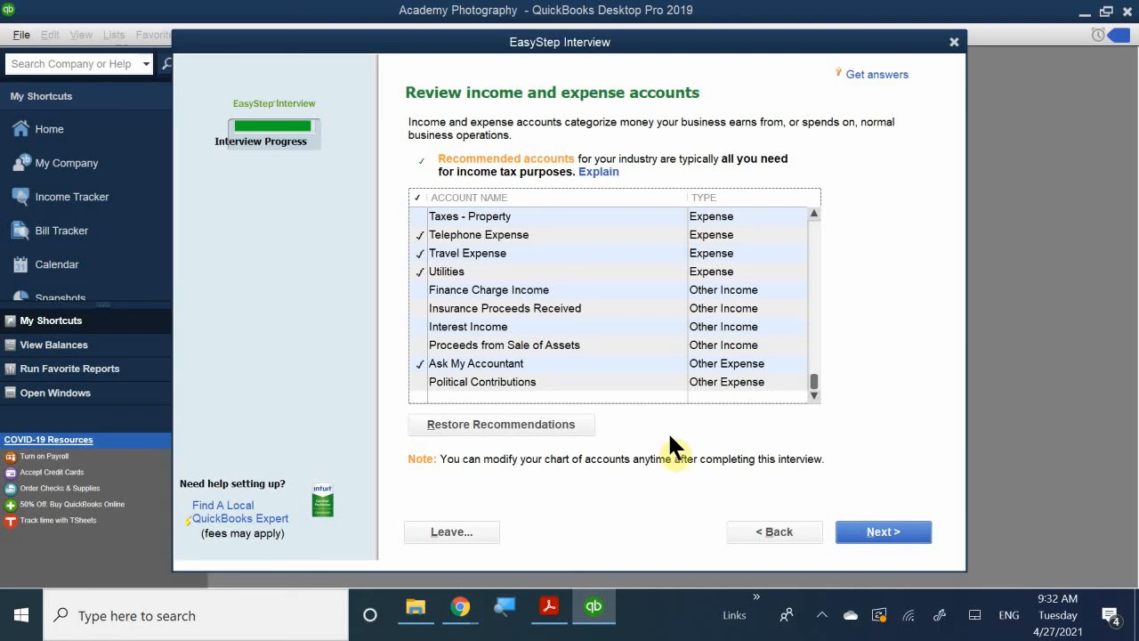
pyautogui.click(866, 537)
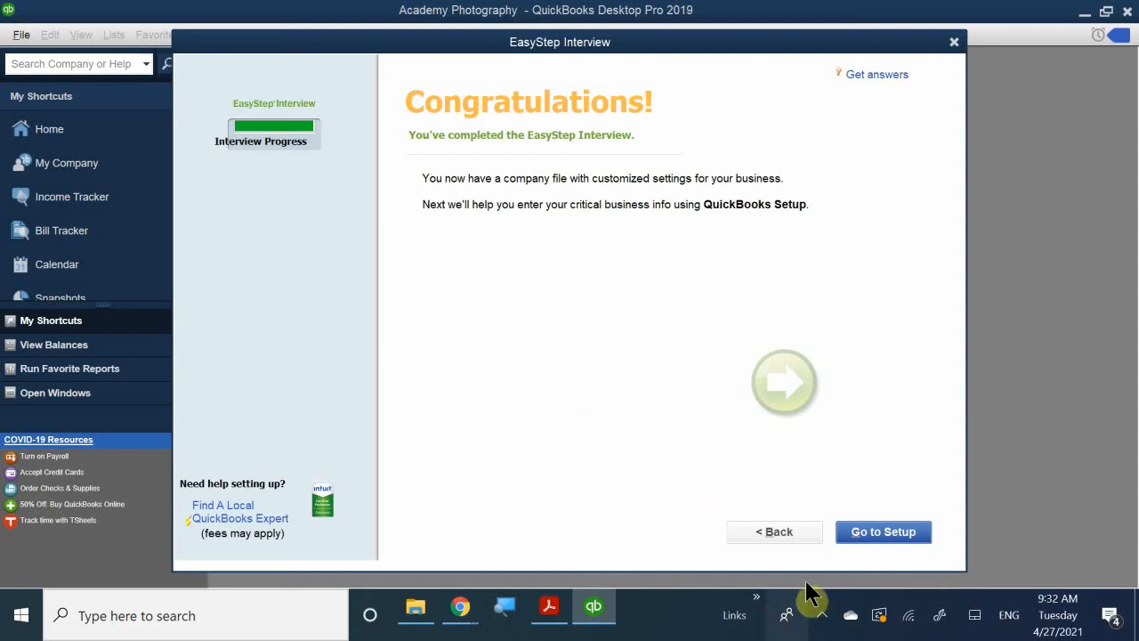
pyautogui.click(890, 534)
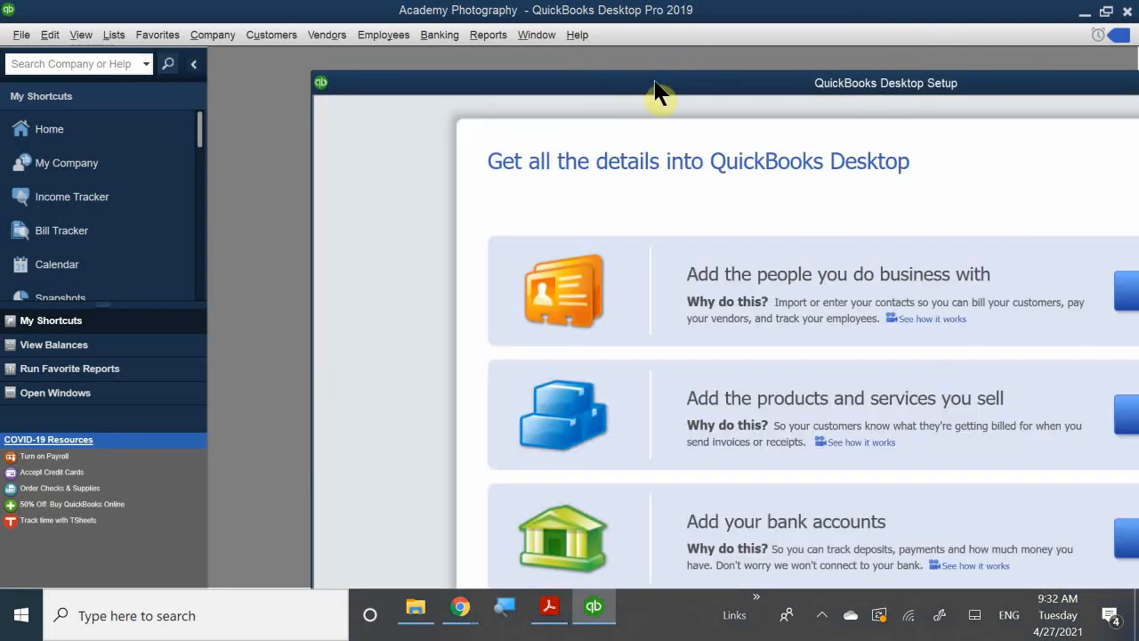
# Reposition the QuickBooks Desktop Setup window so the Add options for people, products and bank accounts are fully in view.
pyautogui.moveTo(653, 89); pyautogui.dragTo(247, 64)
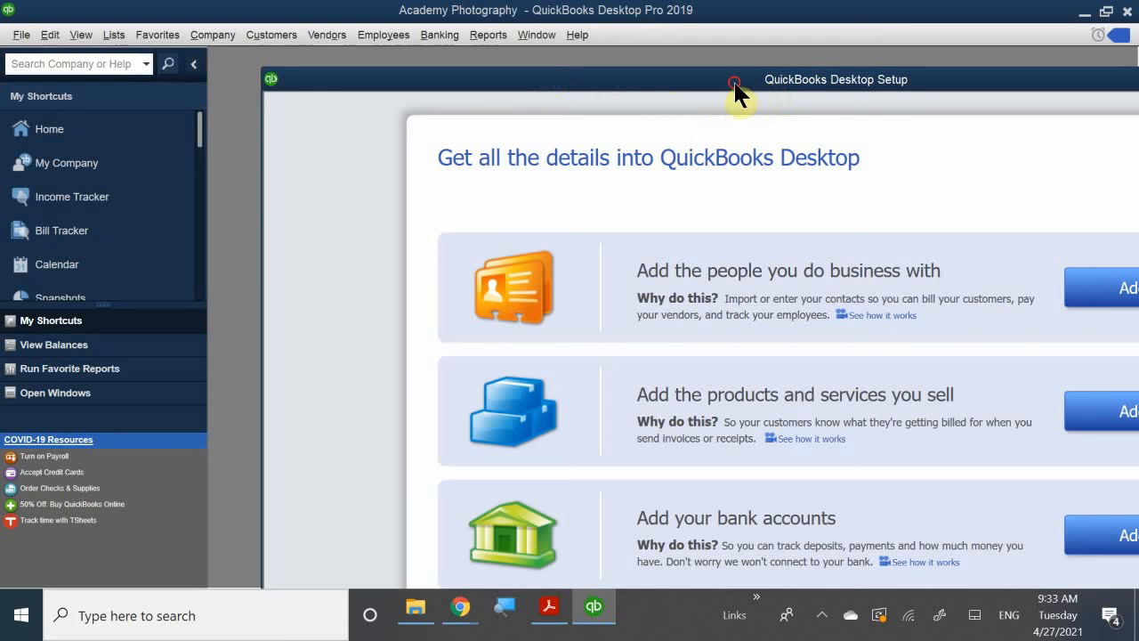
pyautogui.moveTo(732, 81); pyautogui.dragTo(649, 30)
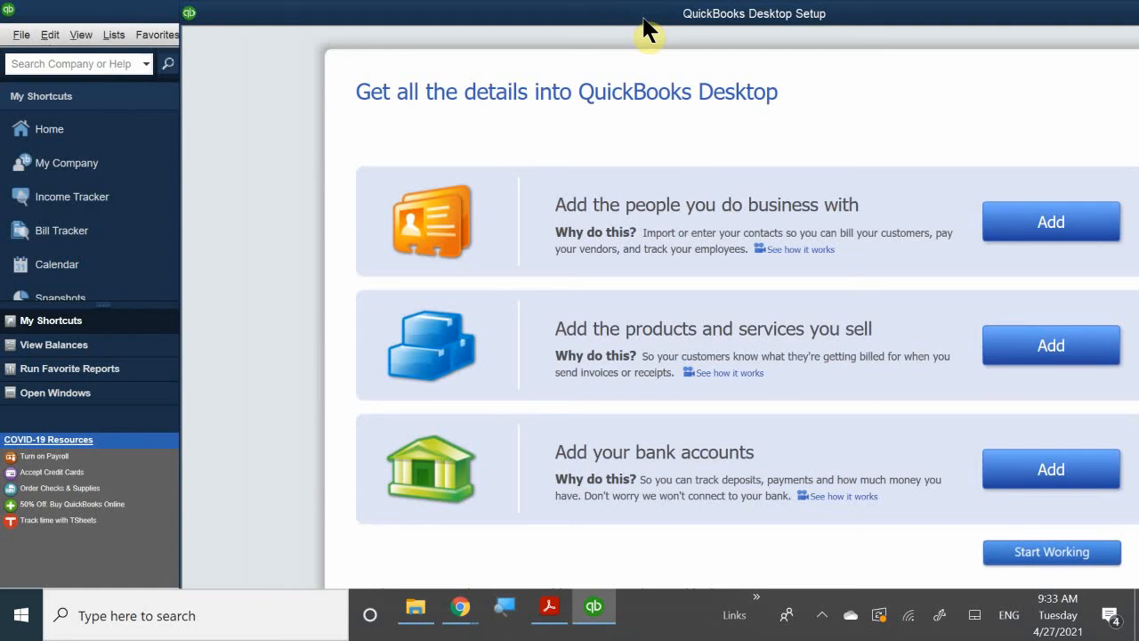
pyautogui.moveTo(649, 30); pyautogui.dragTo(733, 13)
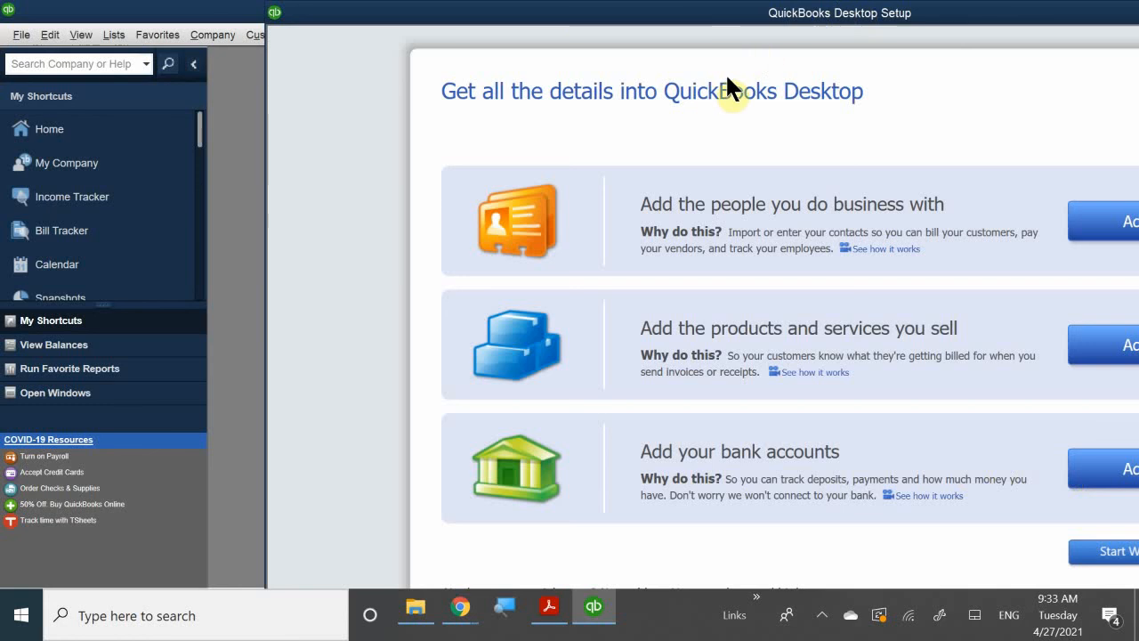
pyautogui.click(571, 16)
pyautogui.moveTo(571, 16); pyautogui.dragTo(498, 21)
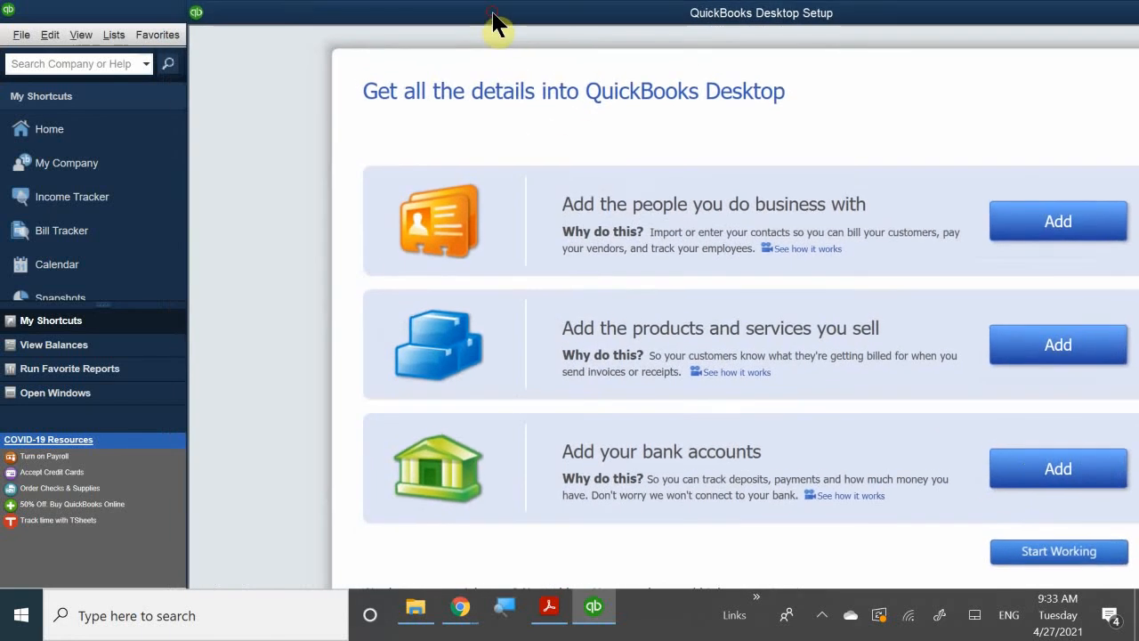
# Start adding bank accounts in the setup and name the first account Checking.
pyautogui.click(1018, 472)
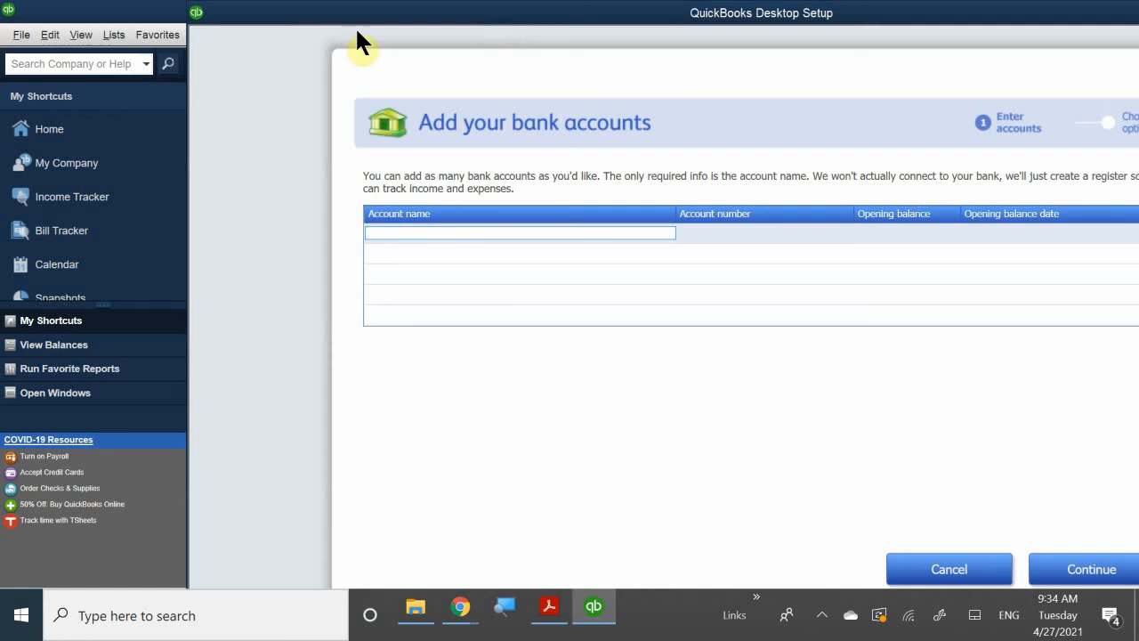
pyautogui.click(401, 235)
pyautogui.write('Checking')
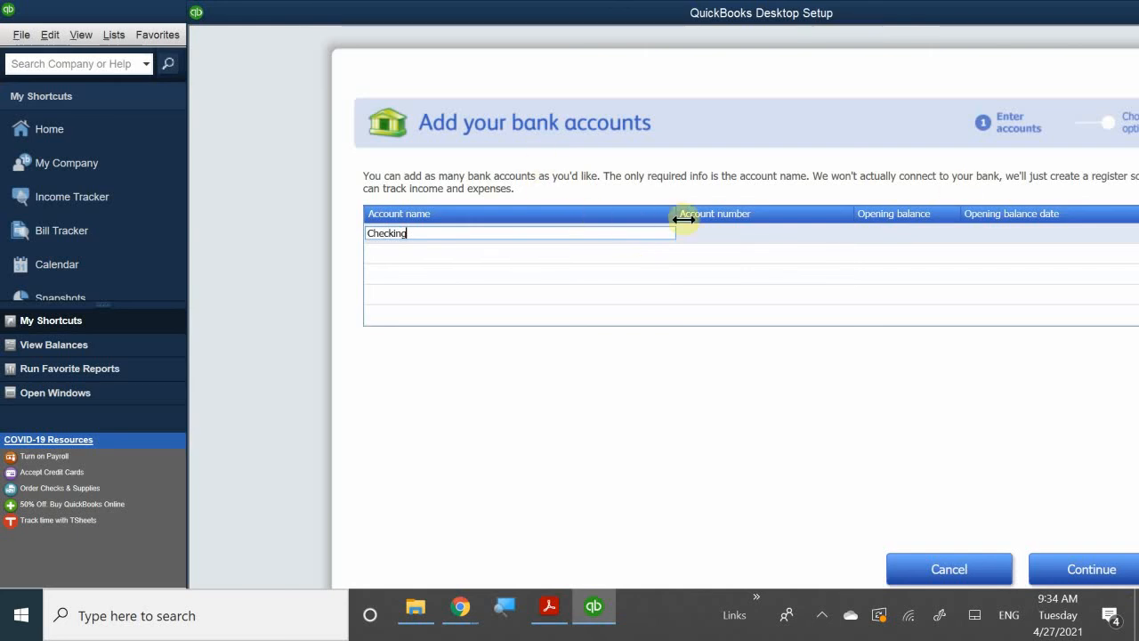
pyautogui.click(717, 234)
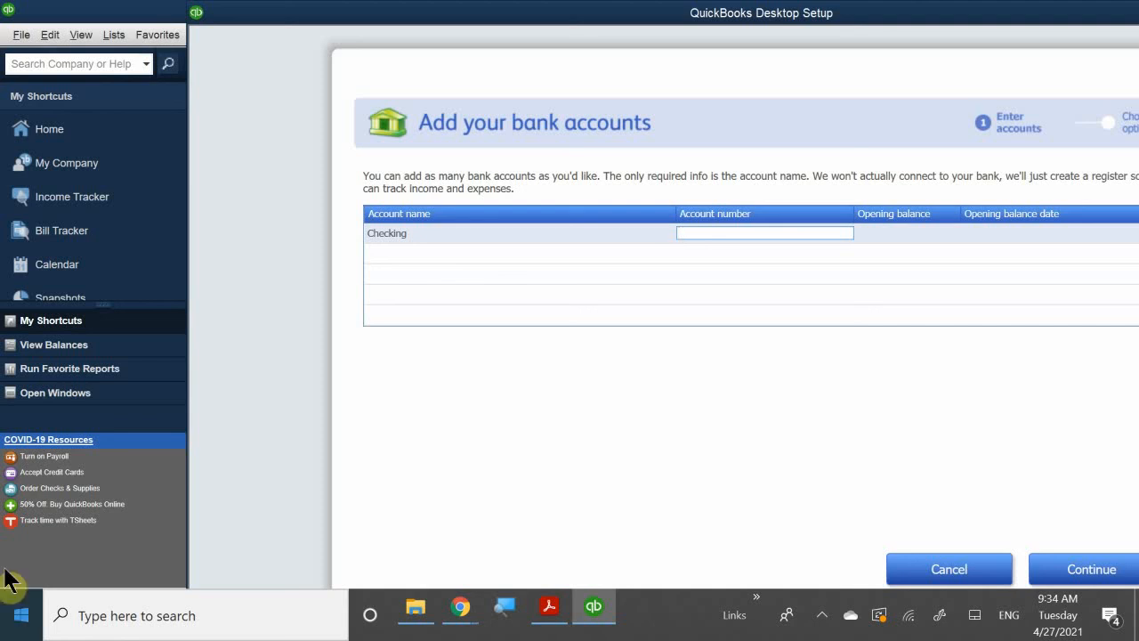
# Switch to the chapter 12 company file setup PDF in Acrobat Reader and examine the Step 18 instructions and Figure 12-14 for the Checking account.
pyautogui.moveTo(455, 612)
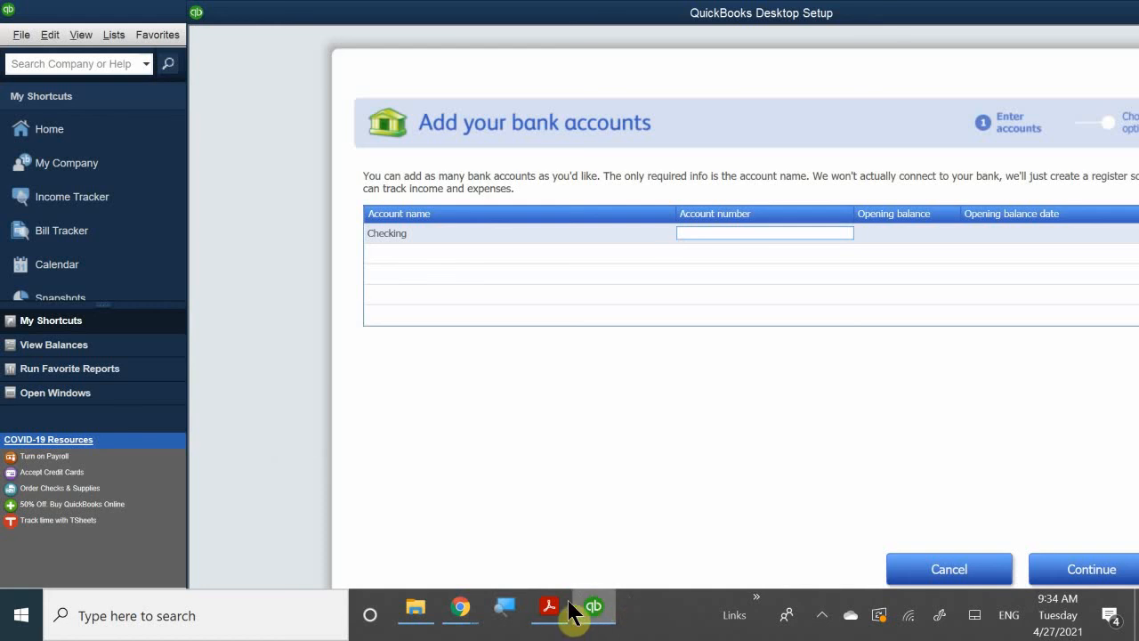
pyautogui.moveTo(552, 617)
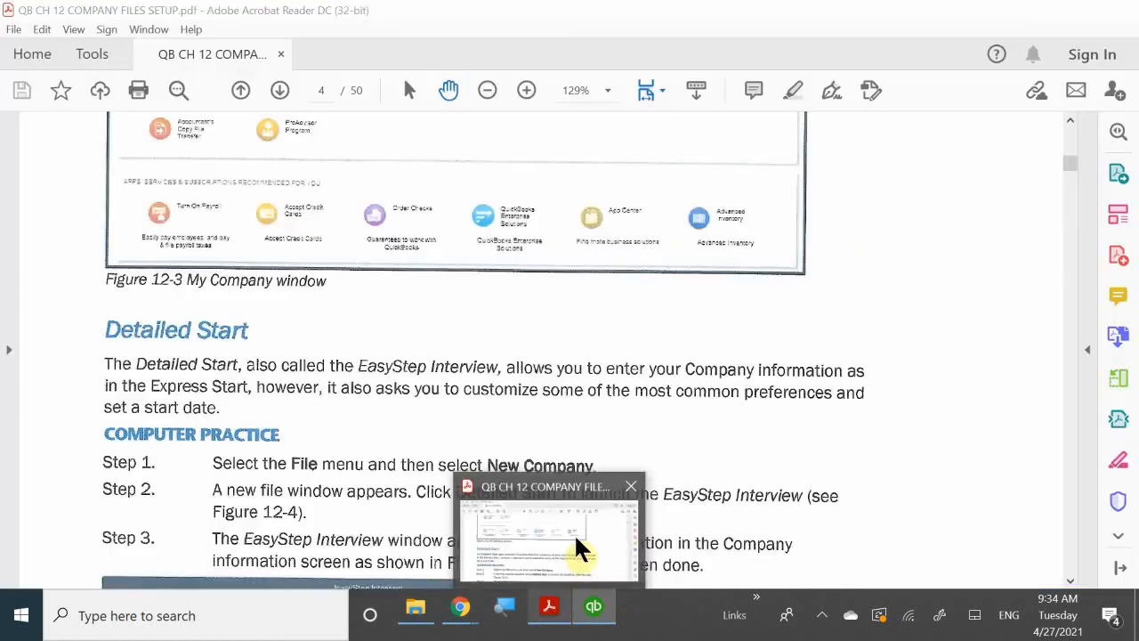
pyautogui.click(574, 536)
pyautogui.scroll(-1, 609, 460)
pyautogui.scroll(-20, 610, 460)
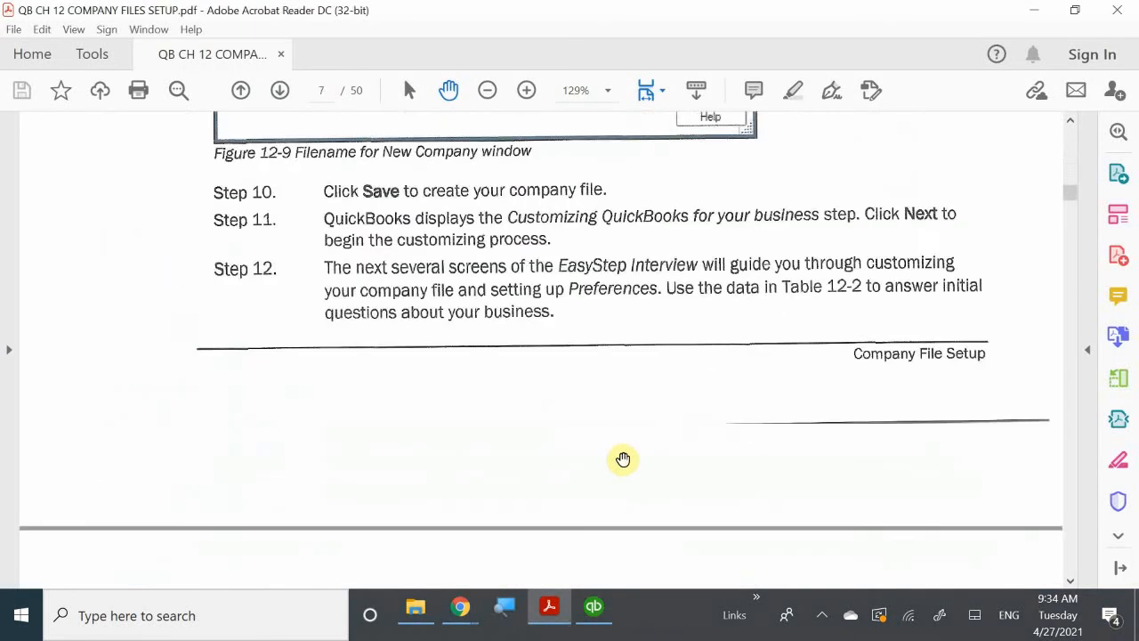
pyautogui.scroll(-5, 632, 464)
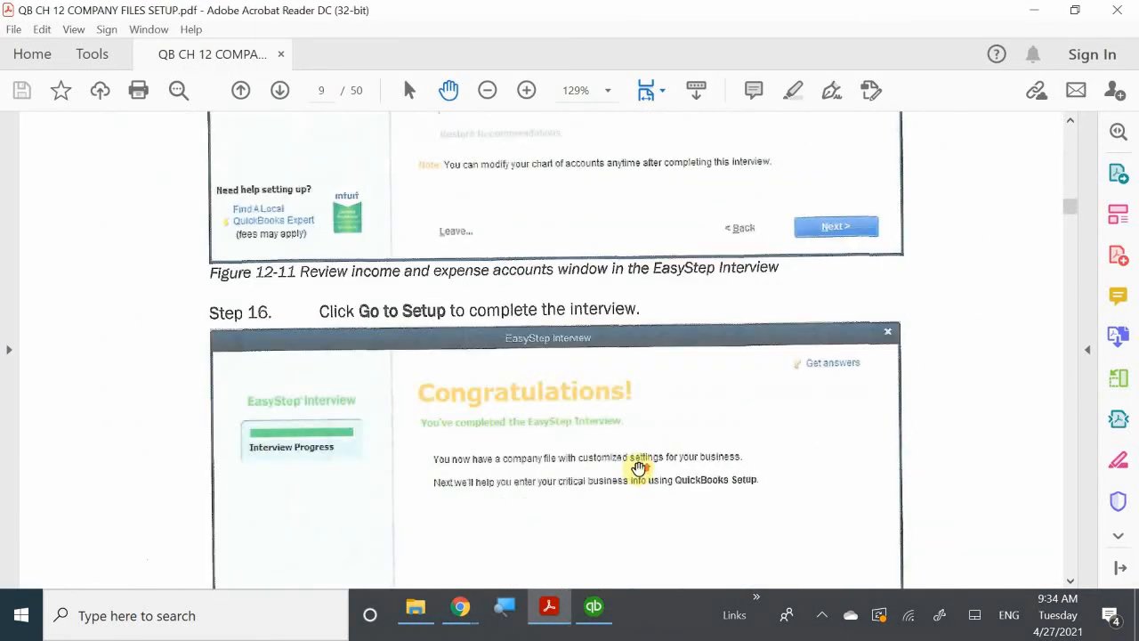
pyautogui.scroll(-15, 639, 469)
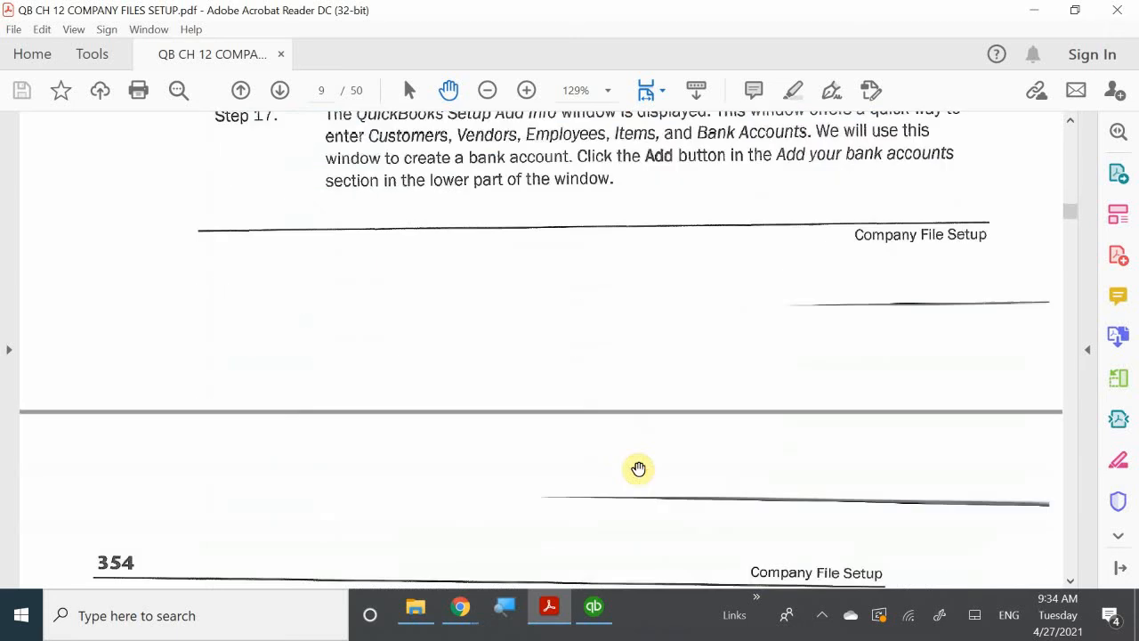
pyautogui.scroll(2, 639, 469)
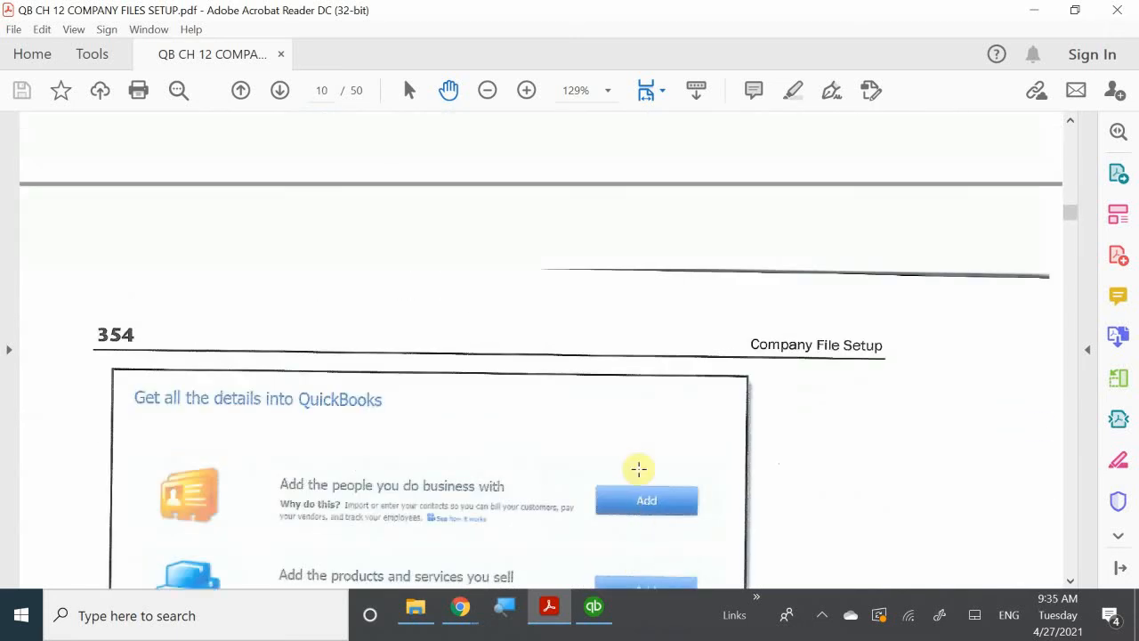
pyautogui.scroll(-10, 639, 469)
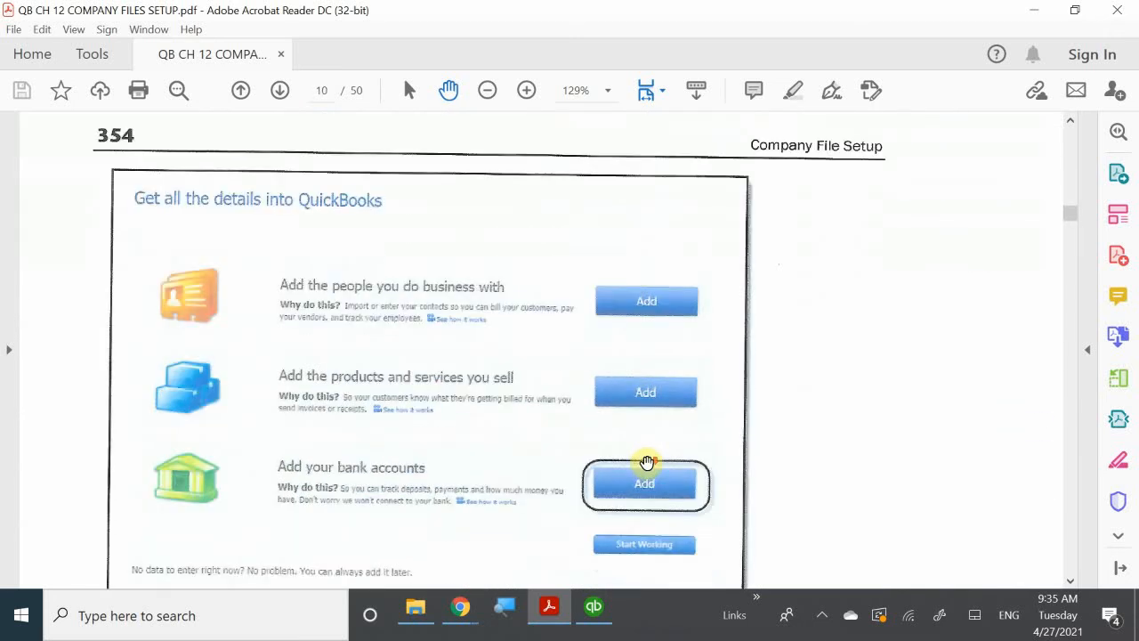
pyautogui.scroll(-4, 646, 462)
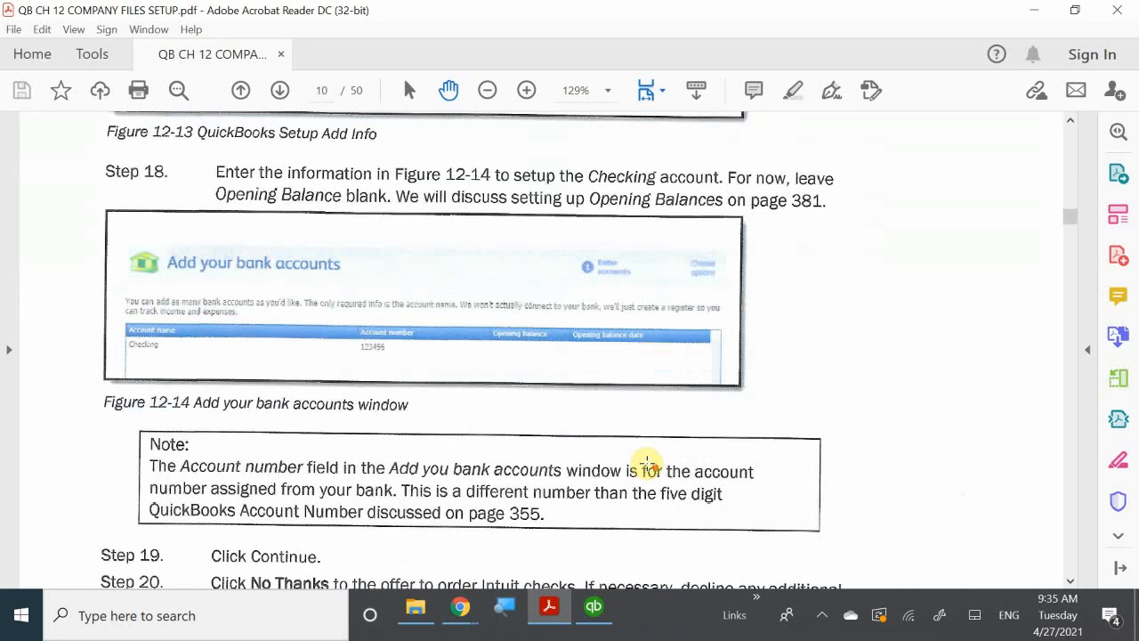
pyautogui.scroll(1, 647, 464)
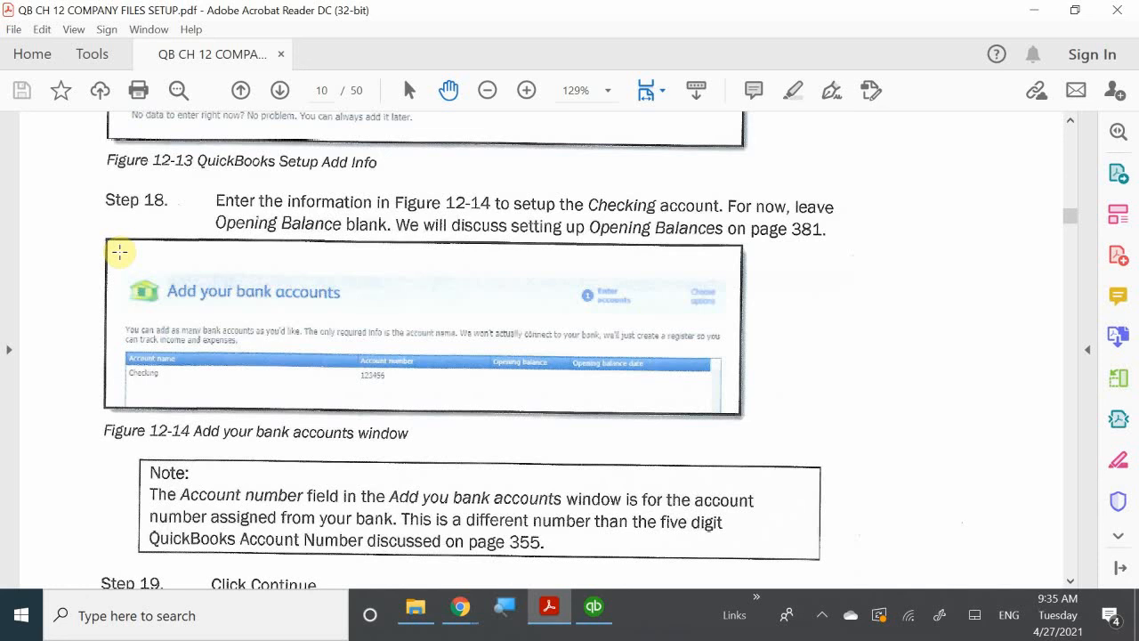
pyautogui.scroll(3, 120, 252)
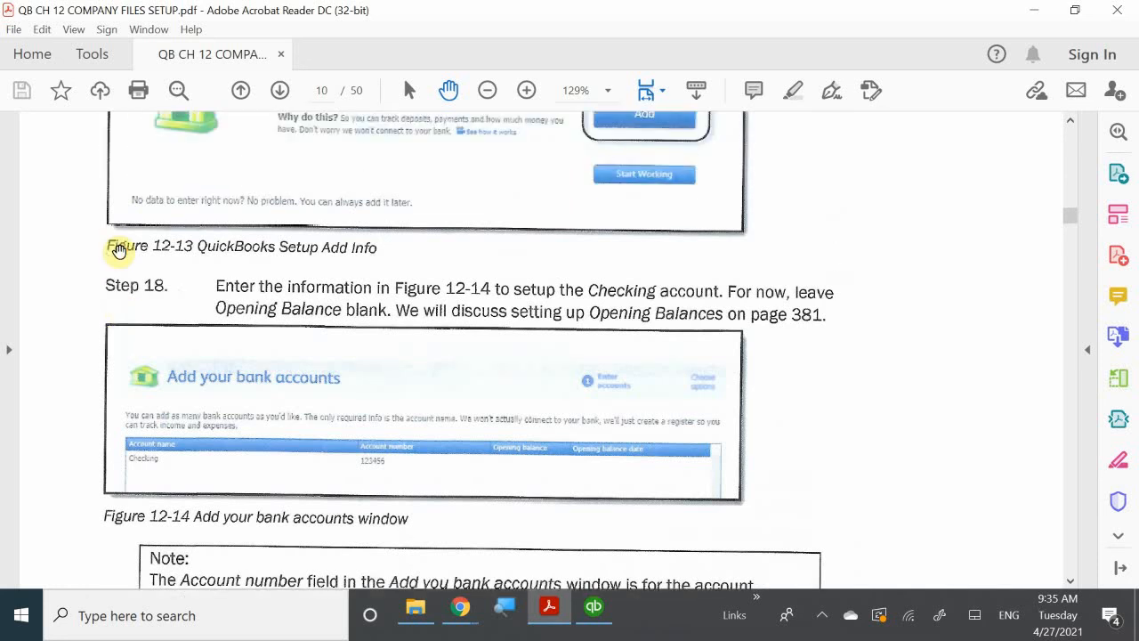
pyautogui.scroll(-3, 119, 252)
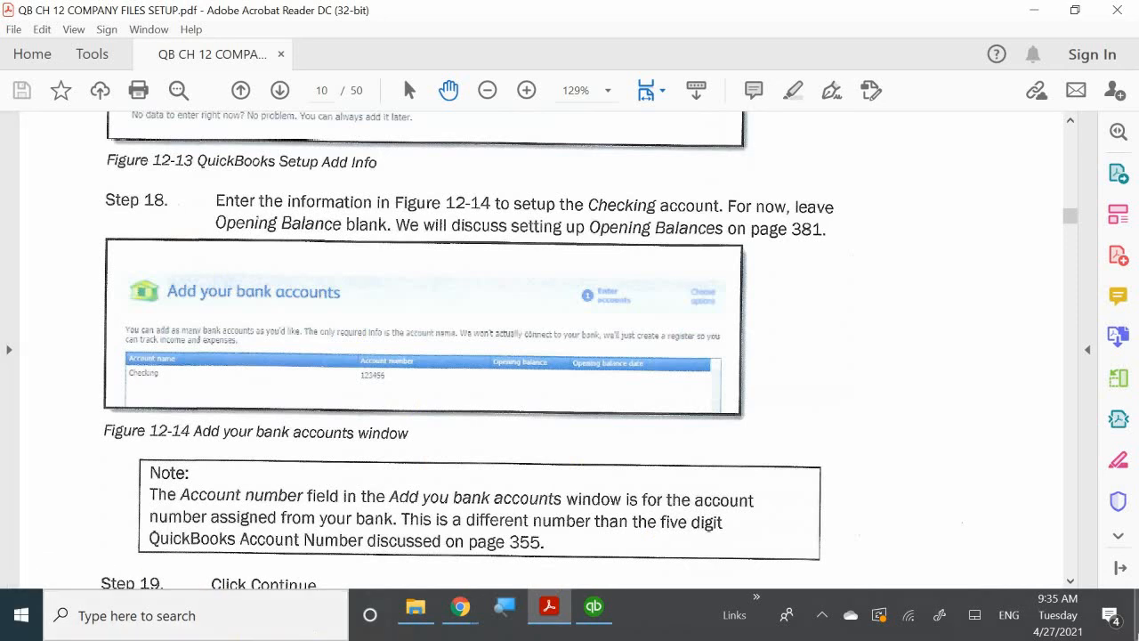
# Switch back to QuickBooks, enter the Checking account's account number, and finish adding it with No Thanks to ordering Intuit checks.
pyautogui.click(594, 610)
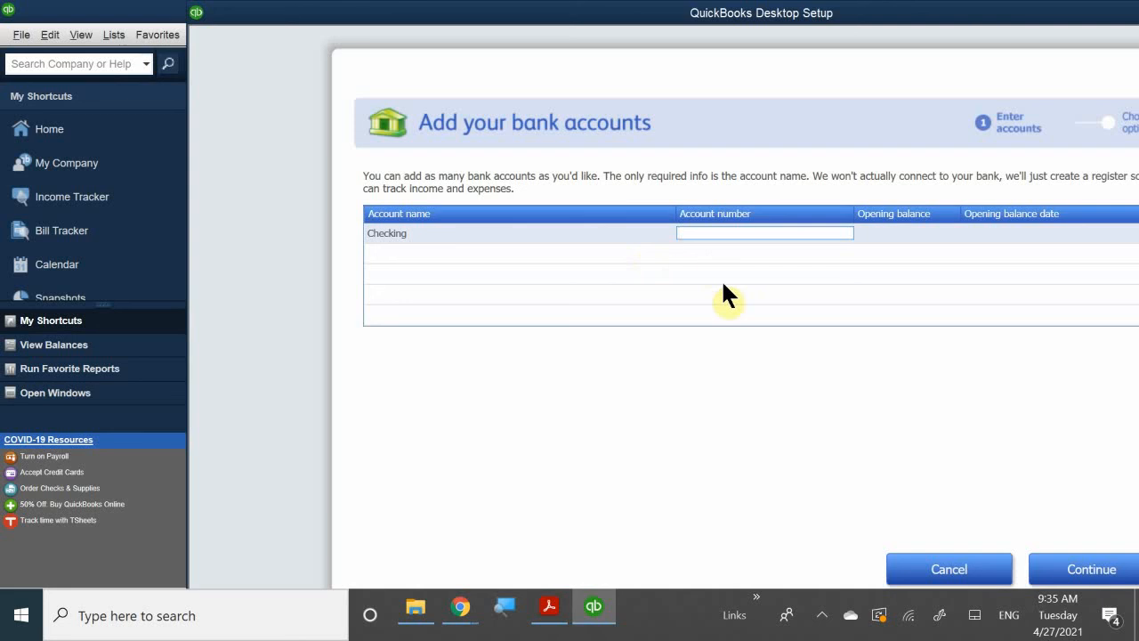
pyautogui.write('123456')
pyautogui.click(1088, 570)
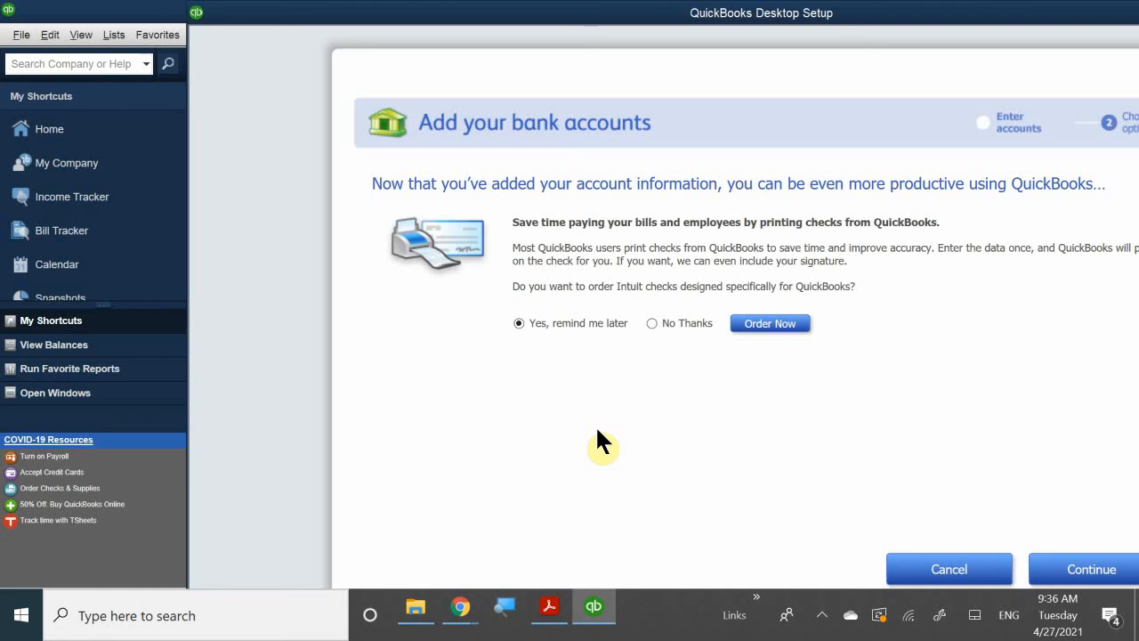
pyautogui.click(686, 322)
pyautogui.click(1061, 570)
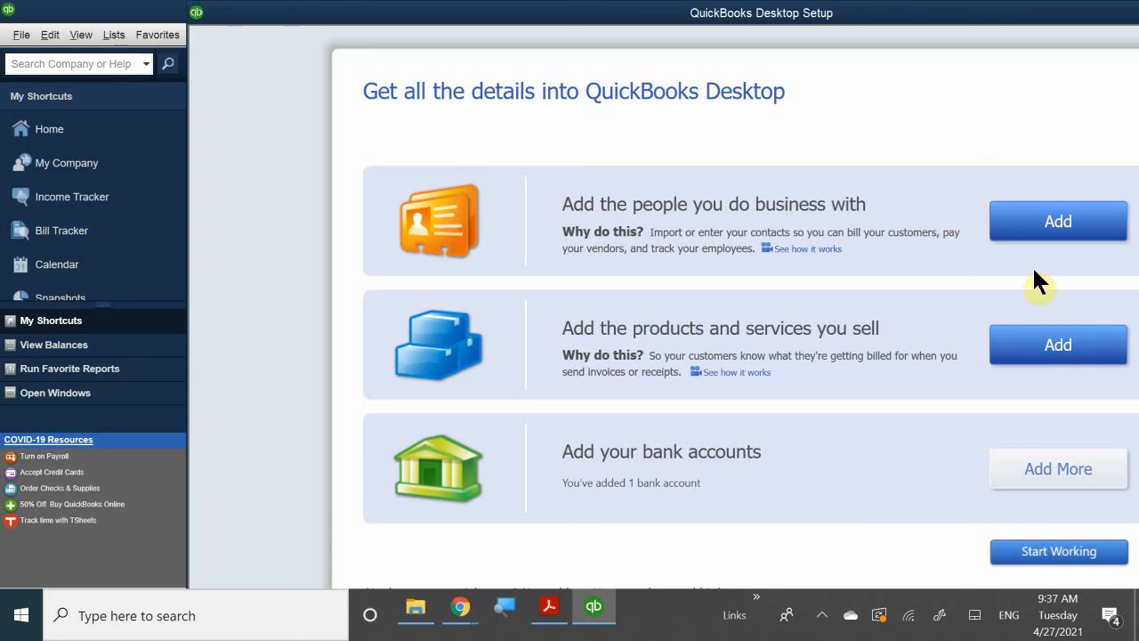
# Leave the setup to start working in the company file and close the New Feature Tour.
pyautogui.click(1031, 553)
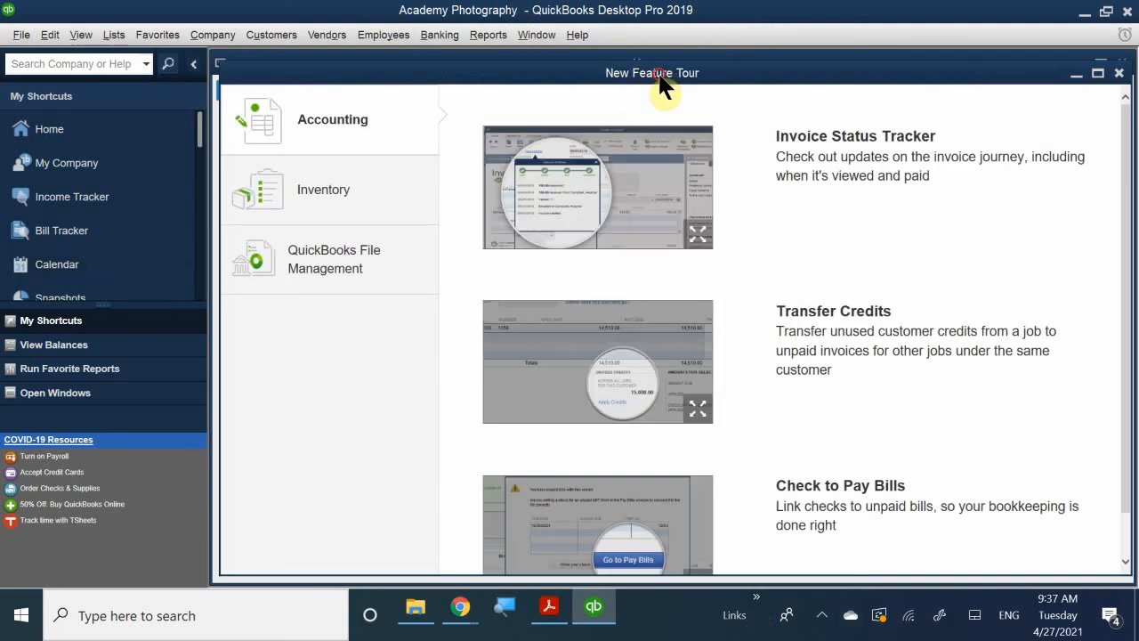
pyautogui.moveTo(667, 80); pyautogui.dragTo(485, 305)
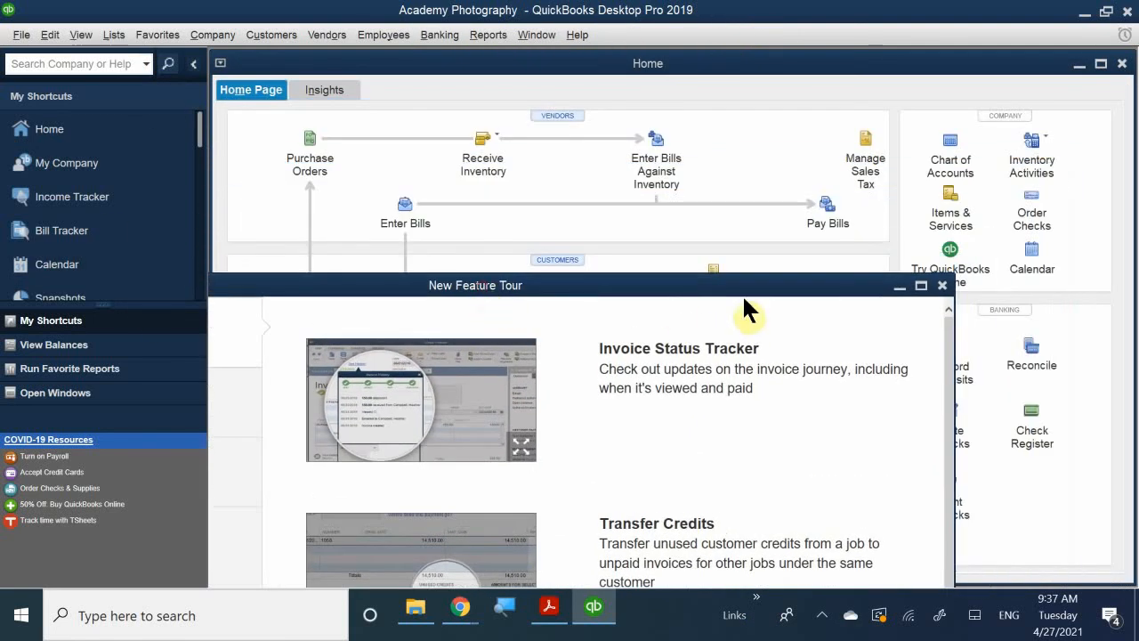
pyautogui.click(944, 285)
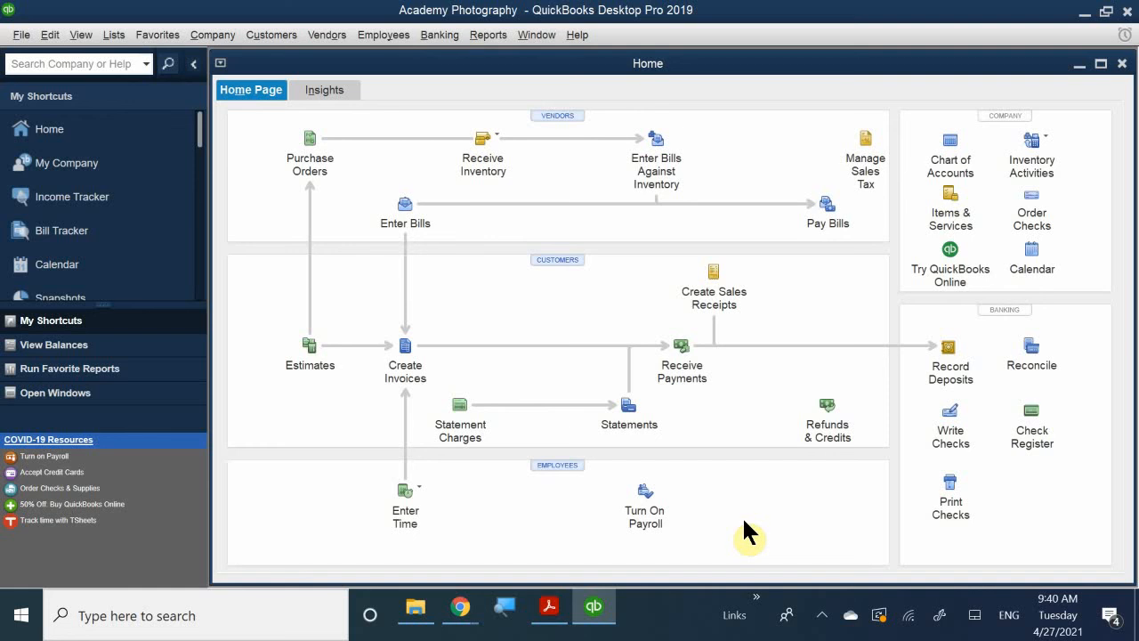
pyautogui.click(212, 40)
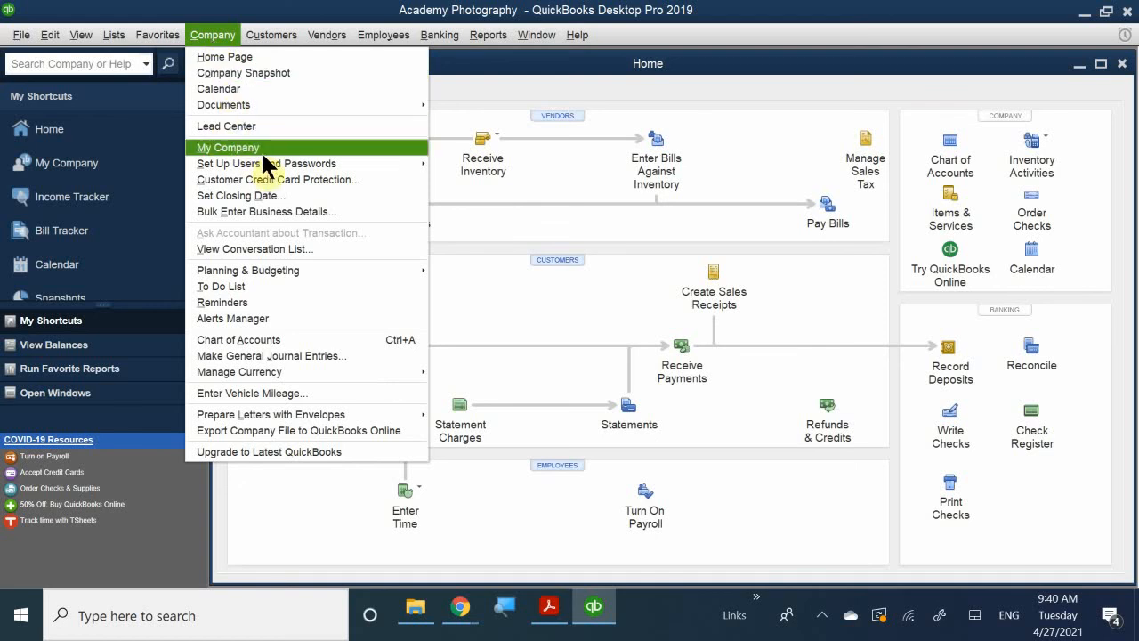
pyautogui.moveTo(270, 161)
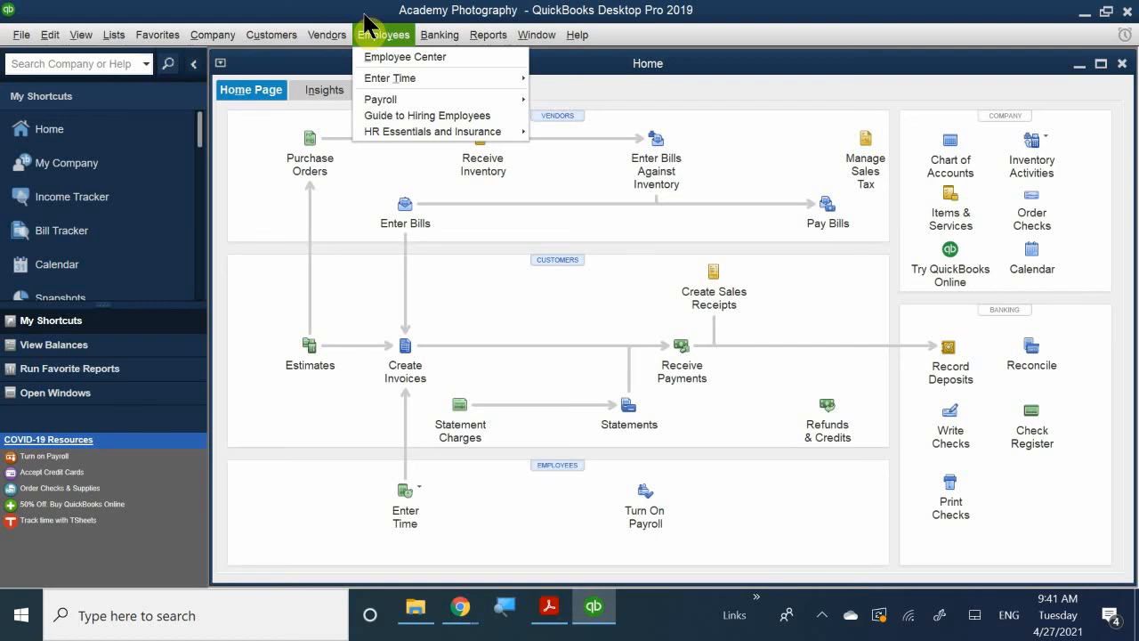
pyautogui.moveTo(272, 35)
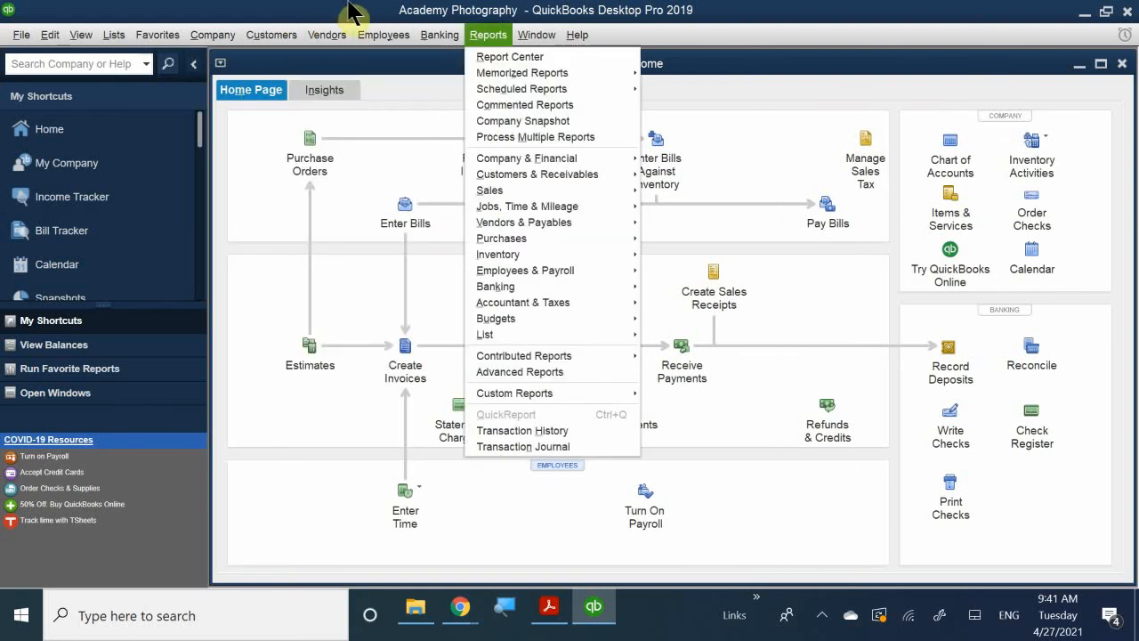
pyautogui.click(409, 13)
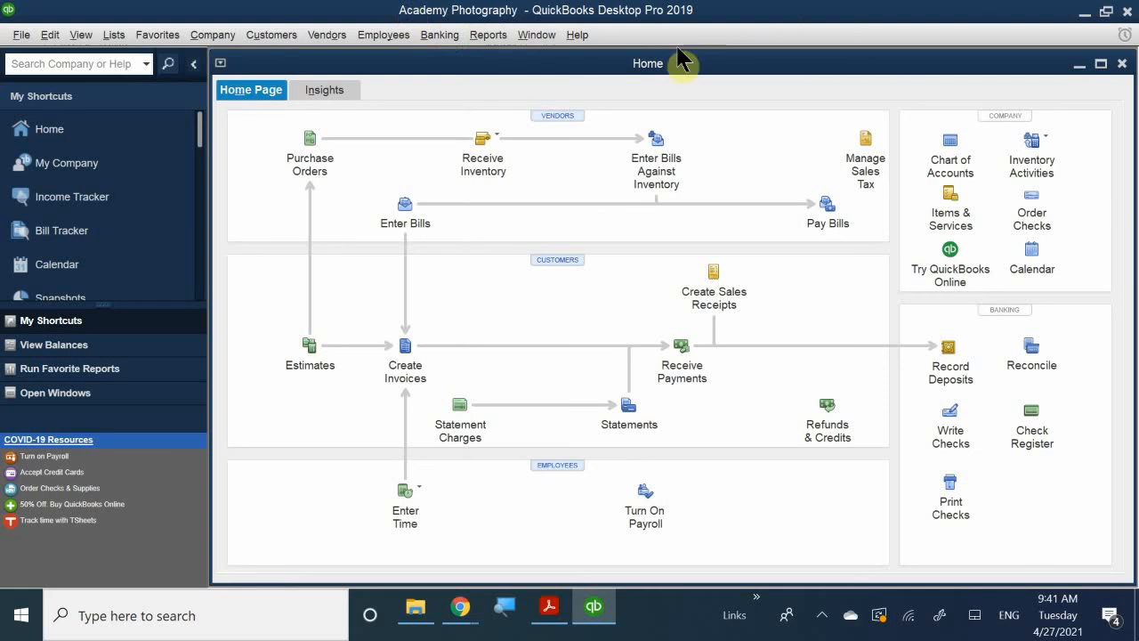
# Open the company's Chart of Accounts and maximize its window.
pyautogui.click(952, 152)
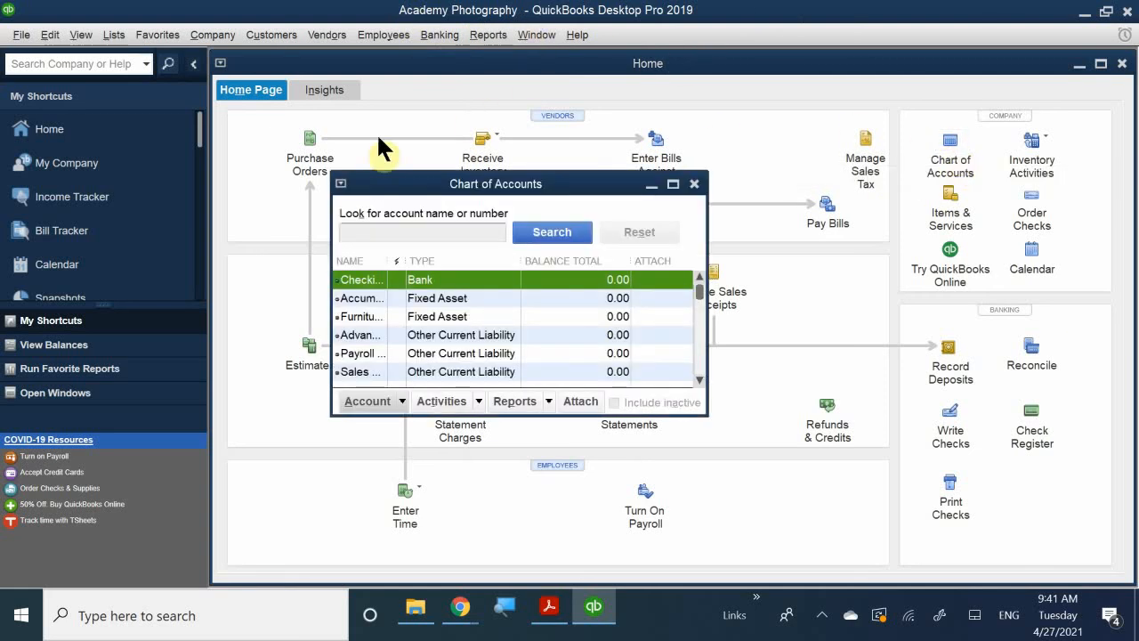
pyautogui.doubleClick(498, 183)
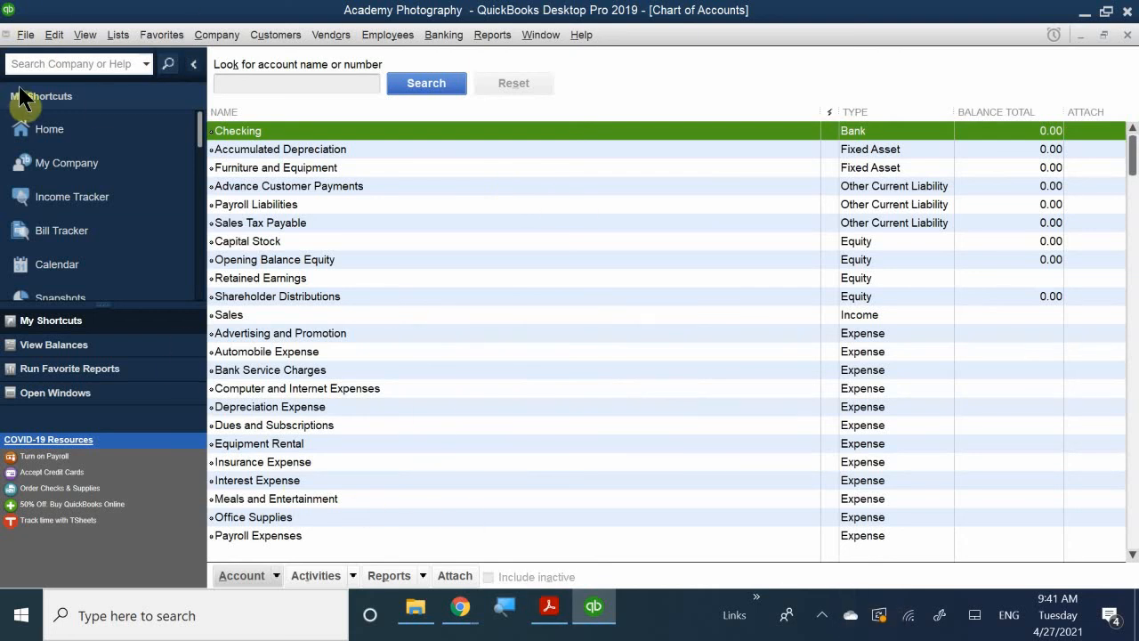
# Look through the accounts and their types in the Chart of Accounts from start to end, and close the list.
pyautogui.scroll(-3, 430, 283)
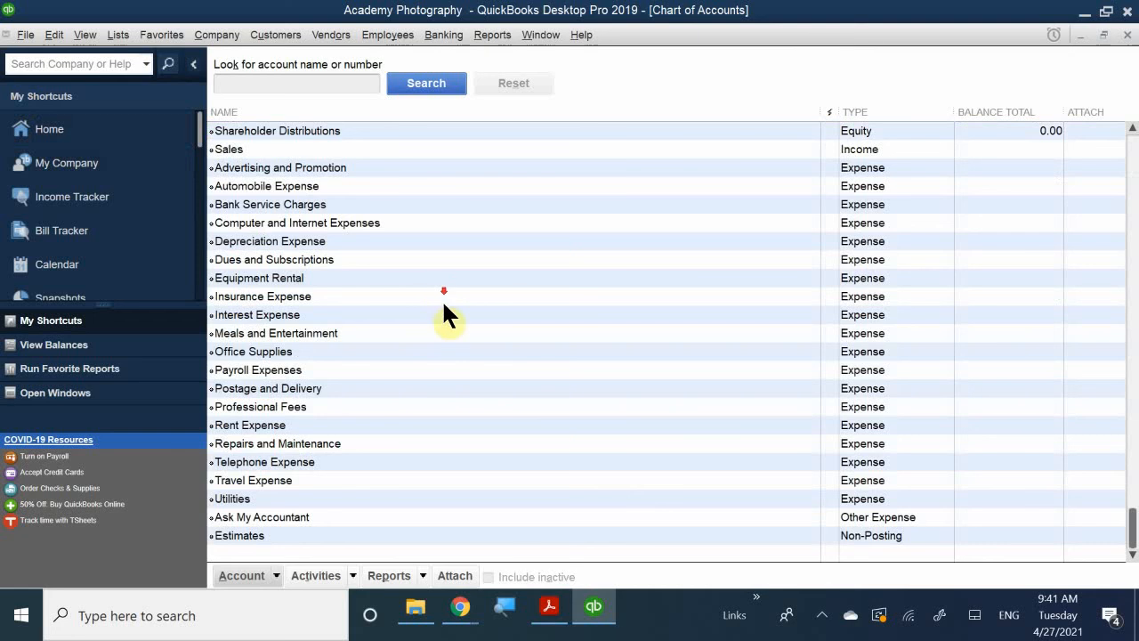
pyautogui.scroll(3, 356, 378)
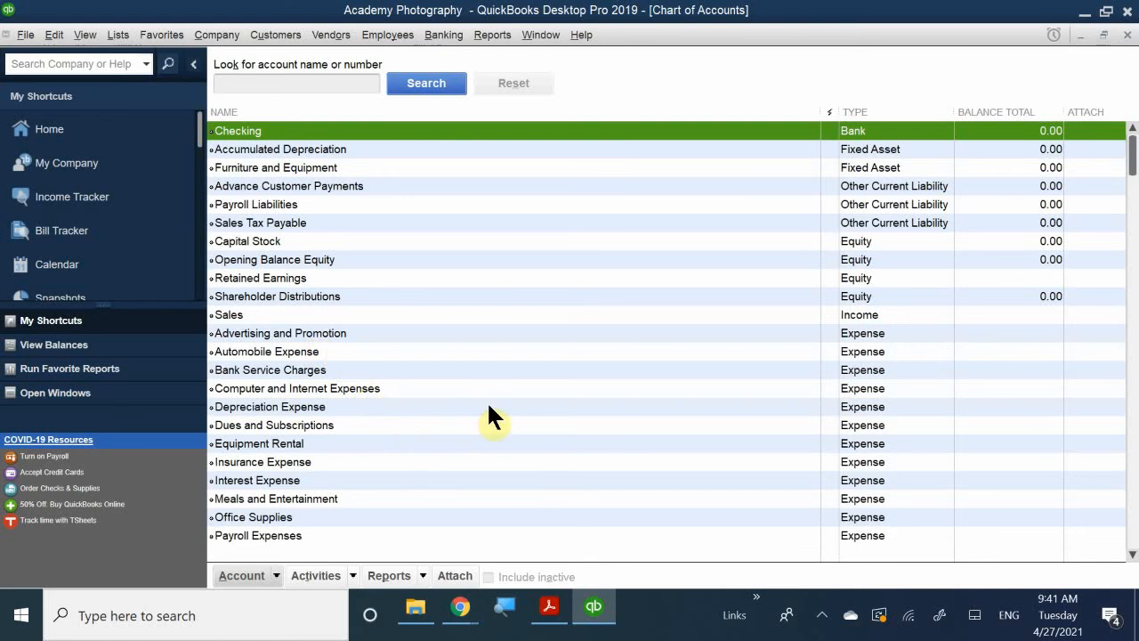
pyautogui.scroll(-2, 523, 379)
pyautogui.scroll(2, 524, 379)
pyautogui.scroll(-3, 649, 236)
pyautogui.scroll(3, 633, 258)
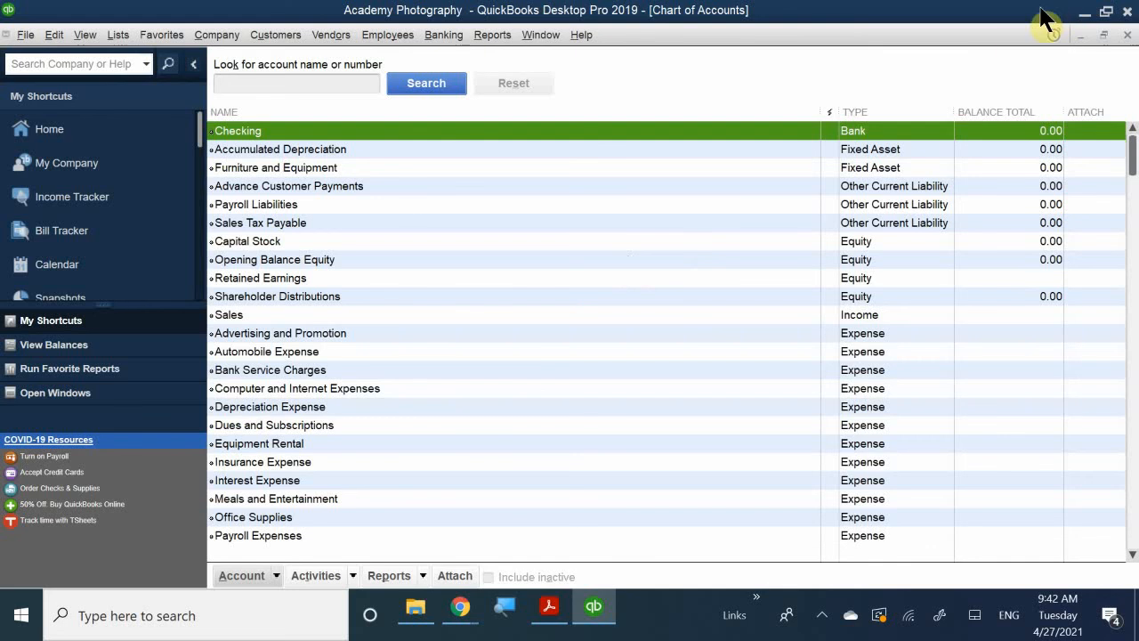
pyautogui.click(1127, 34)
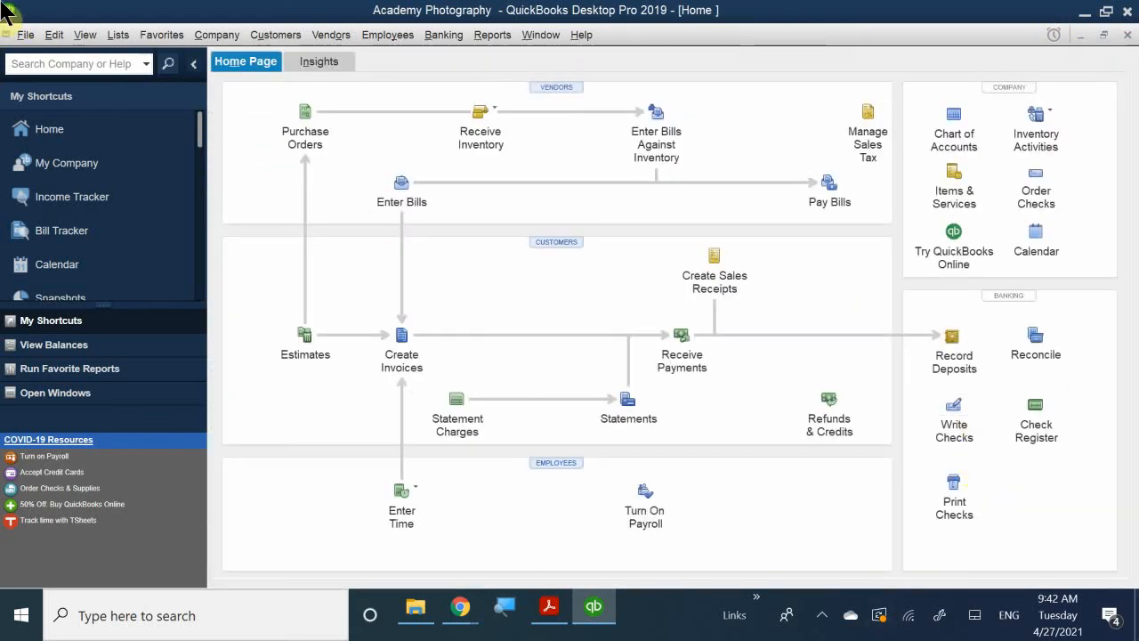
# Open the company file's User List through the user setup command and move it clear of the window's centre.
pyautogui.click(230, 38)
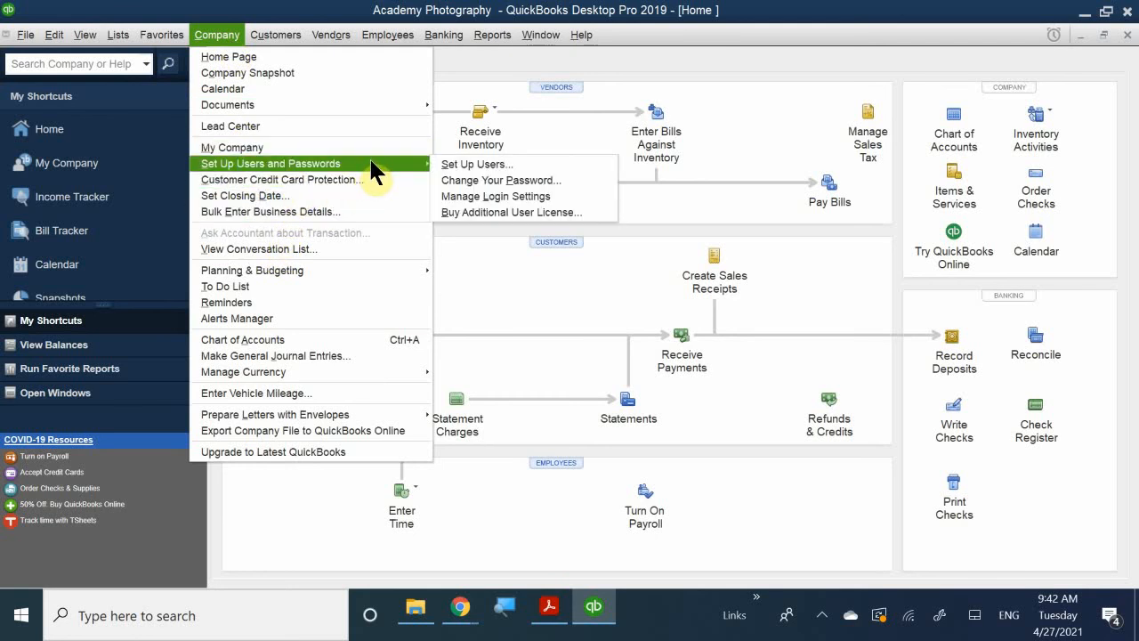
pyautogui.click(509, 165)
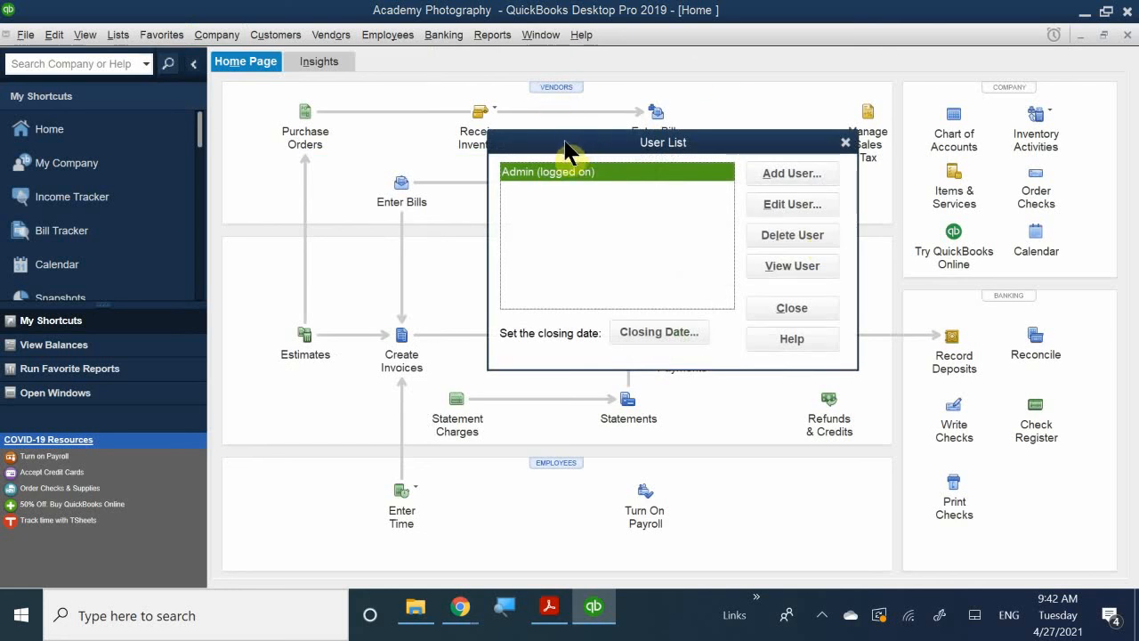
pyautogui.moveTo(566, 151); pyautogui.dragTo(434, 154)
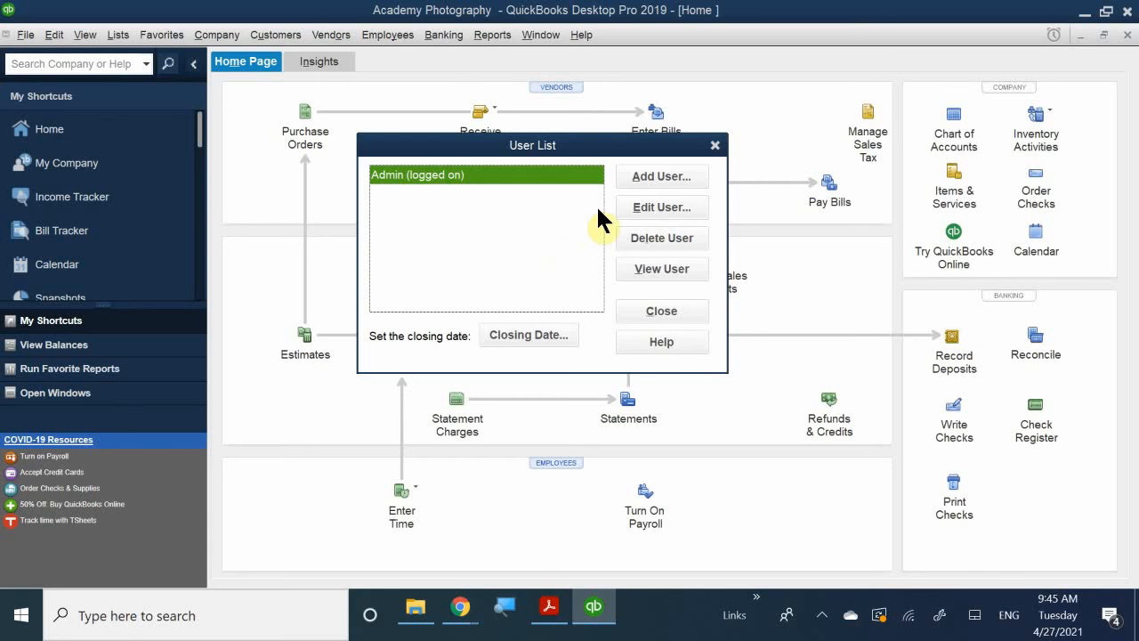
# Start adding a new user to the company file with the user name Human Resources.
pyautogui.click(659, 178)
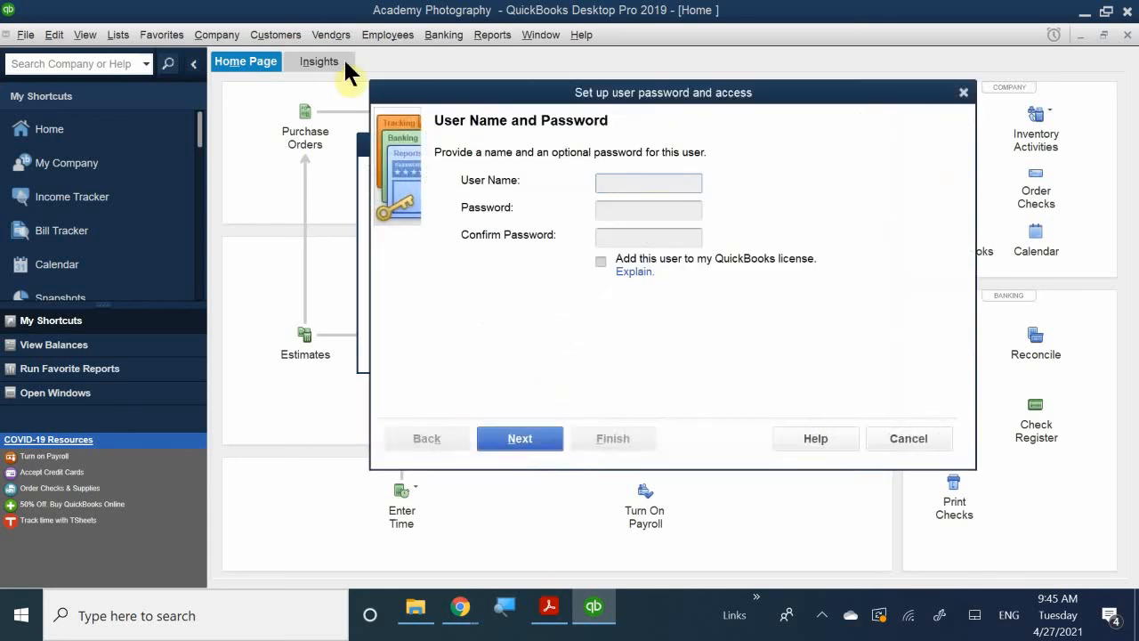
pyautogui.moveTo(498, 94); pyautogui.dragTo(476, 169)
pyautogui.click(609, 251)
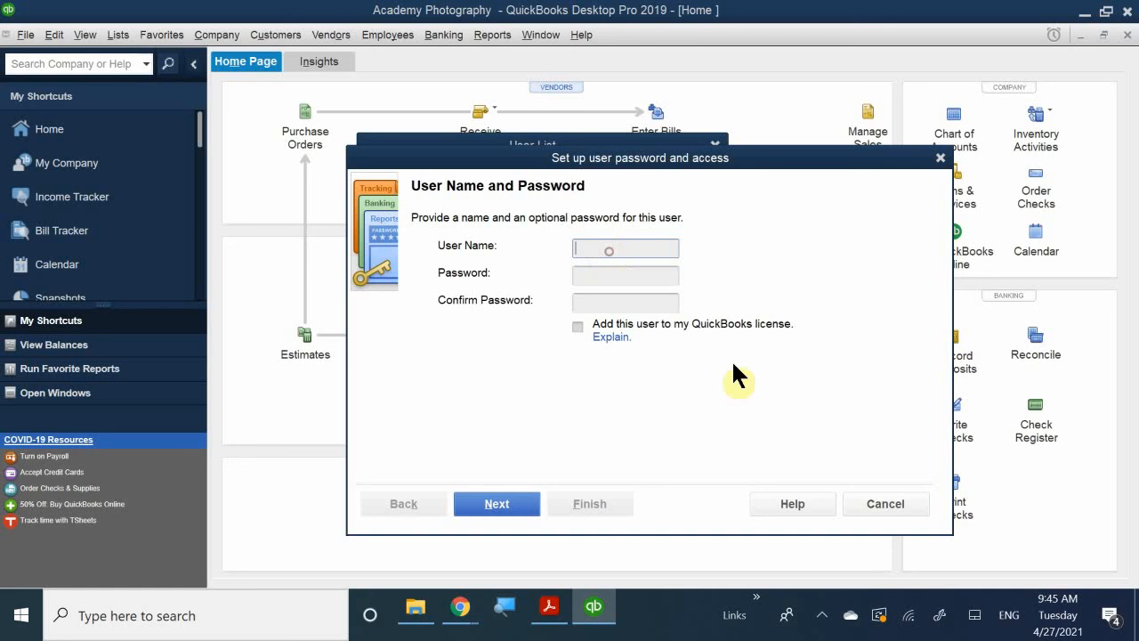
pyautogui.write('Humab')
pyautogui.press('BackSpace')
pyautogui.write('n Resources')
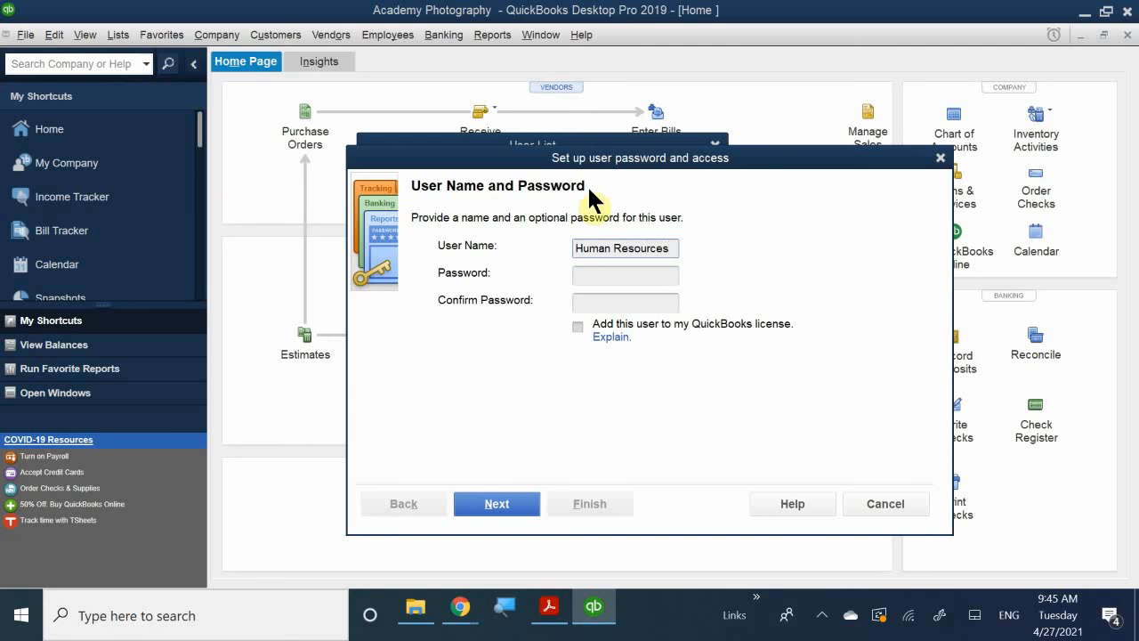
# Enter and confirm the password for the Human Resources user and proceed to the access choices.
pyautogui.click(600, 280)
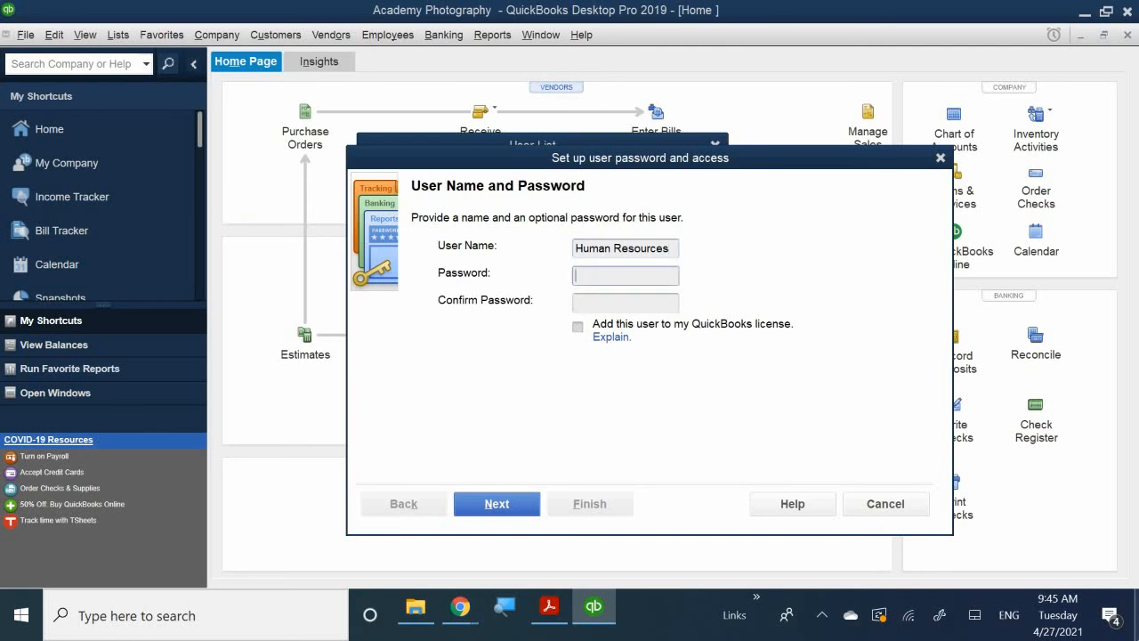
pyautogui.write('*******')
pyautogui.click(620, 305)
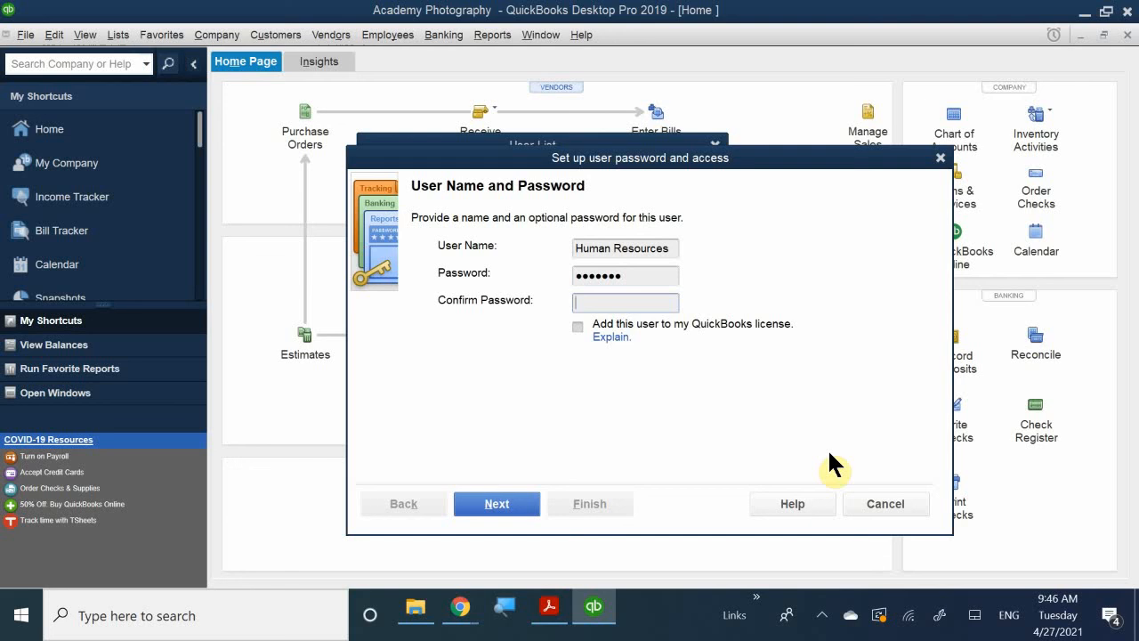
pyautogui.write('*')
pyautogui.press('BackSpace')
pyautogui.write('*******')
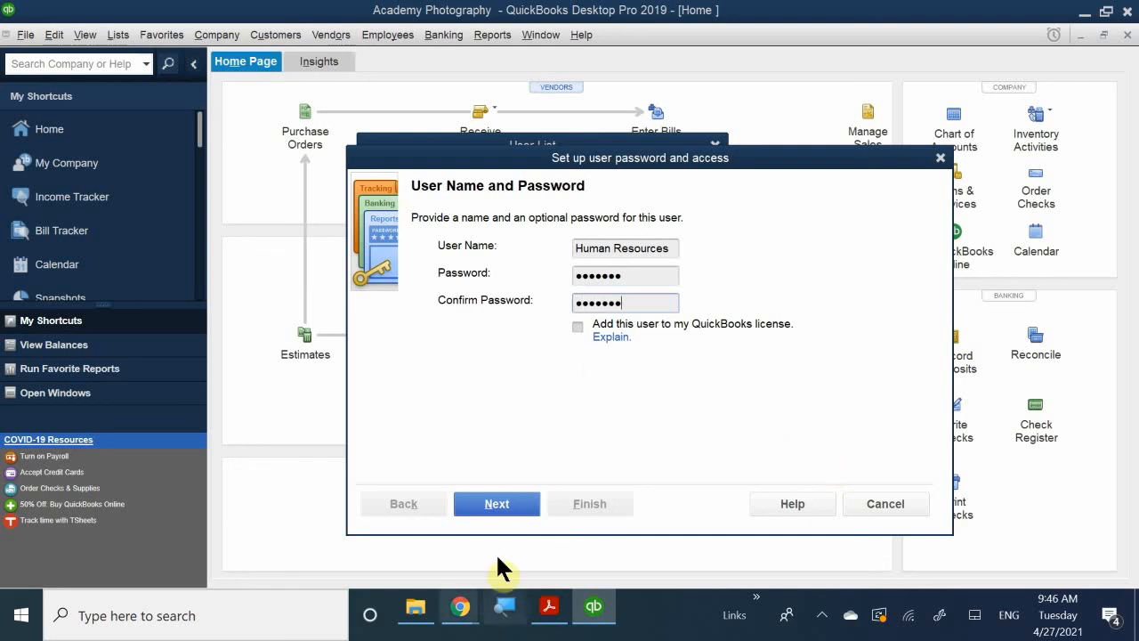
pyautogui.click(495, 506)
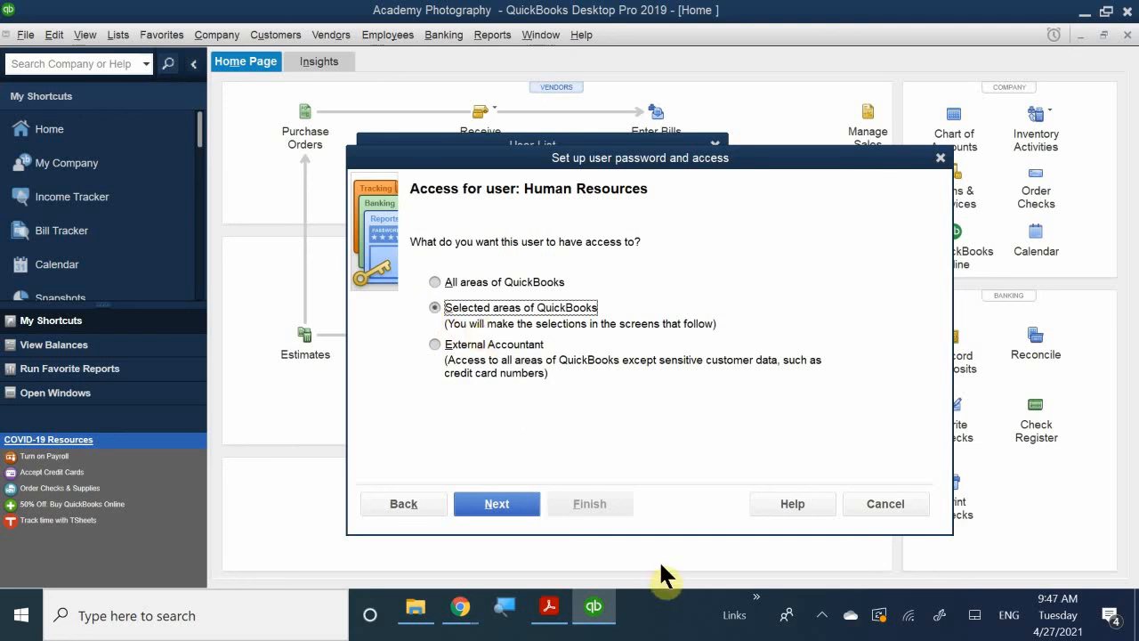
# Limit the user to selected areas, with No Access to Sales and Accounts Receivable or to Purchases and Accounts Payable.
pyautogui.click(506, 501)
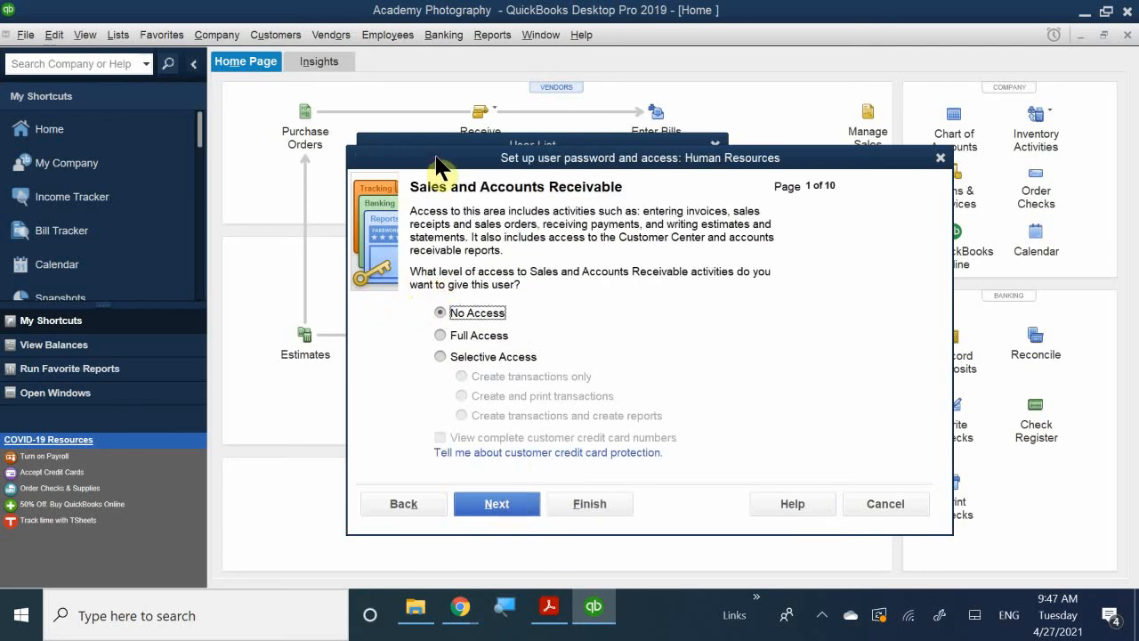
pyautogui.moveTo(436, 166); pyautogui.dragTo(398, 179)
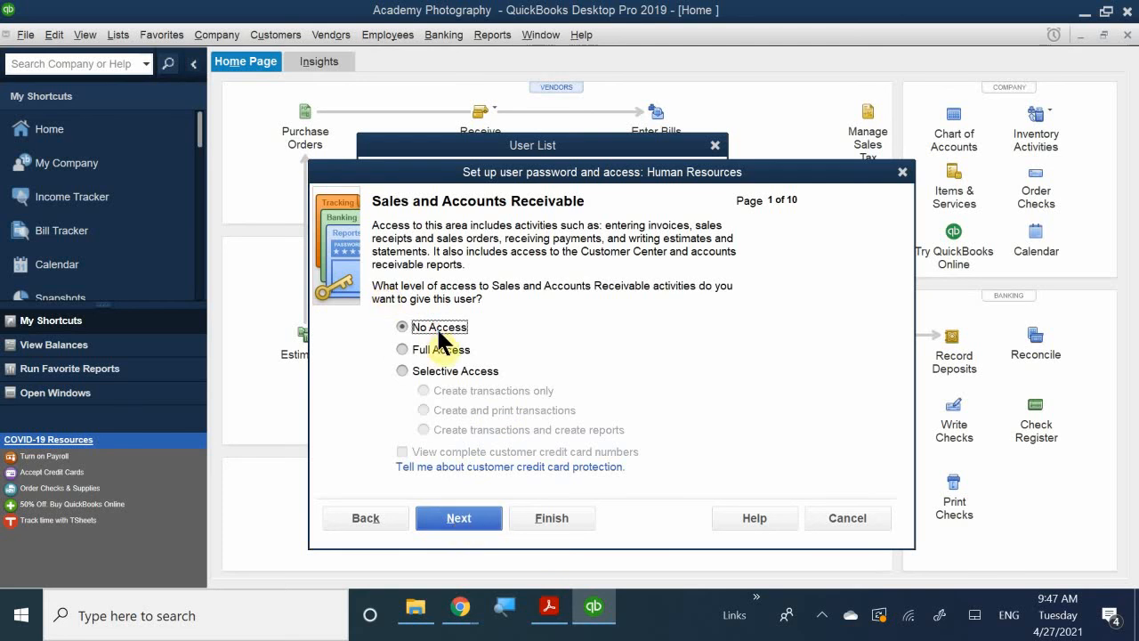
pyautogui.click(455, 518)
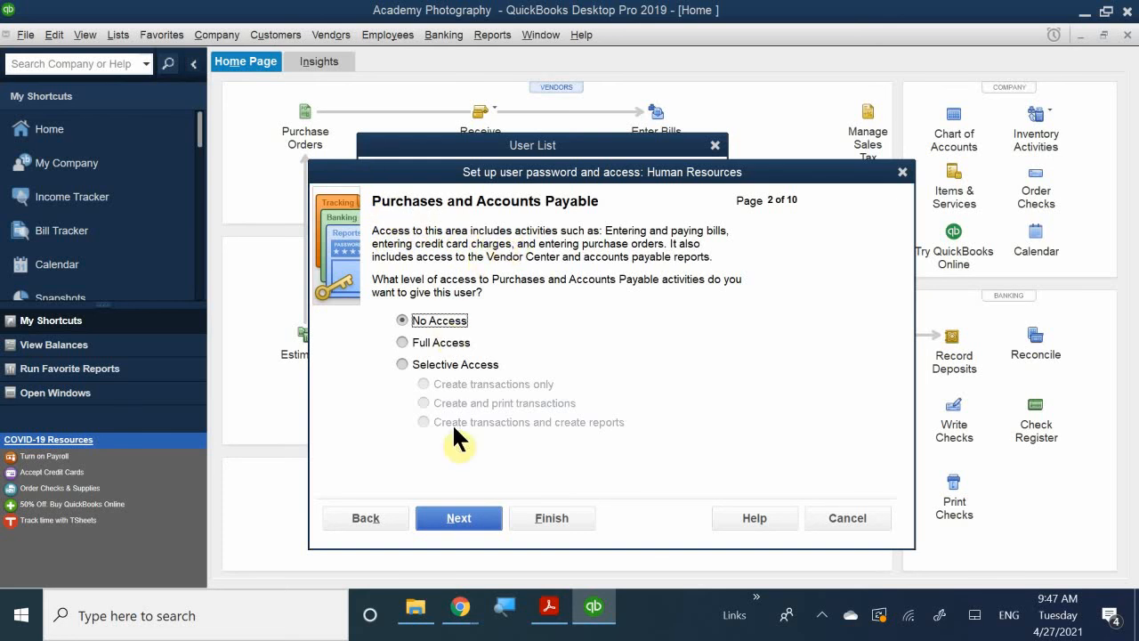
pyautogui.click(470, 521)
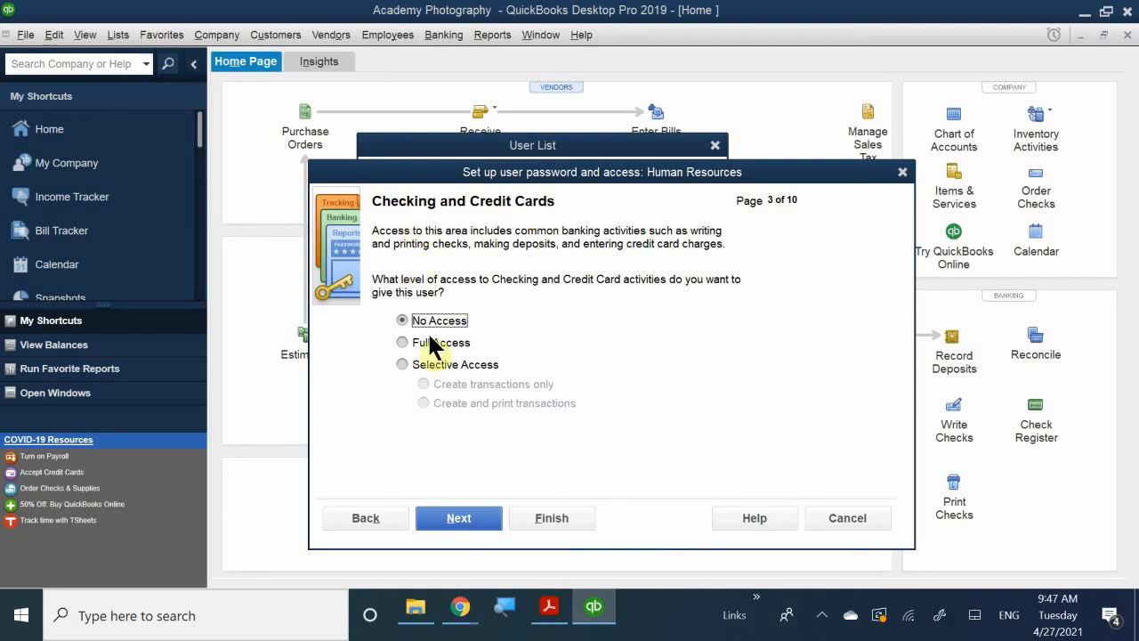
# Grant Selective Access to create and print transactions for Checking and Credit Cards, and keep No Access for Inventory.
pyautogui.click(438, 364)
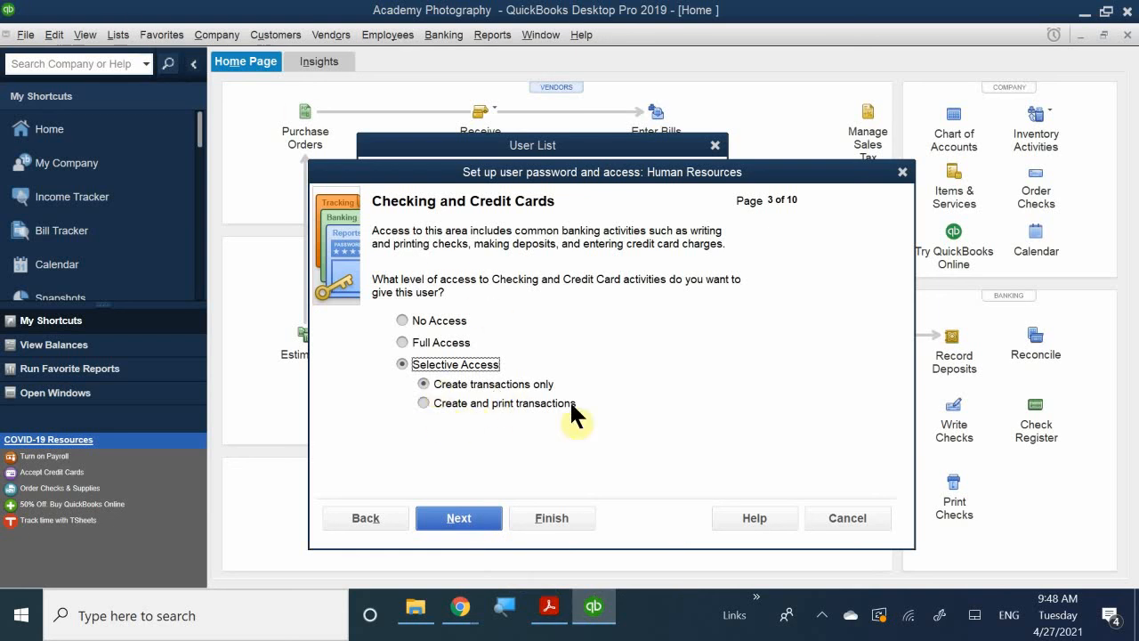
pyautogui.click(478, 407)
pyautogui.click(471, 518)
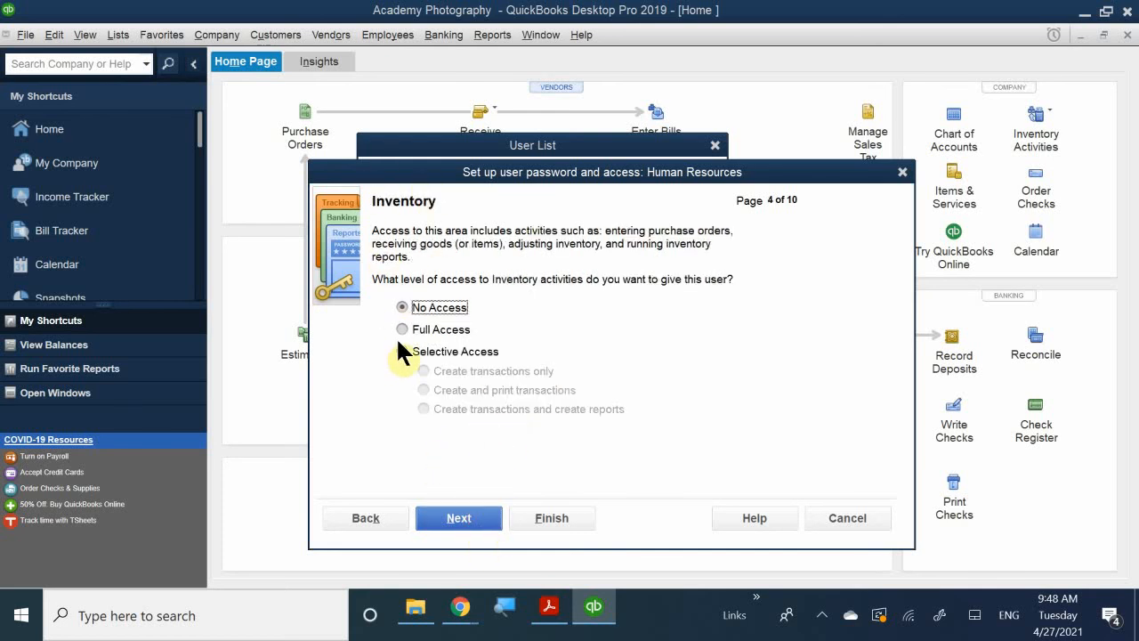
pyautogui.click(446, 518)
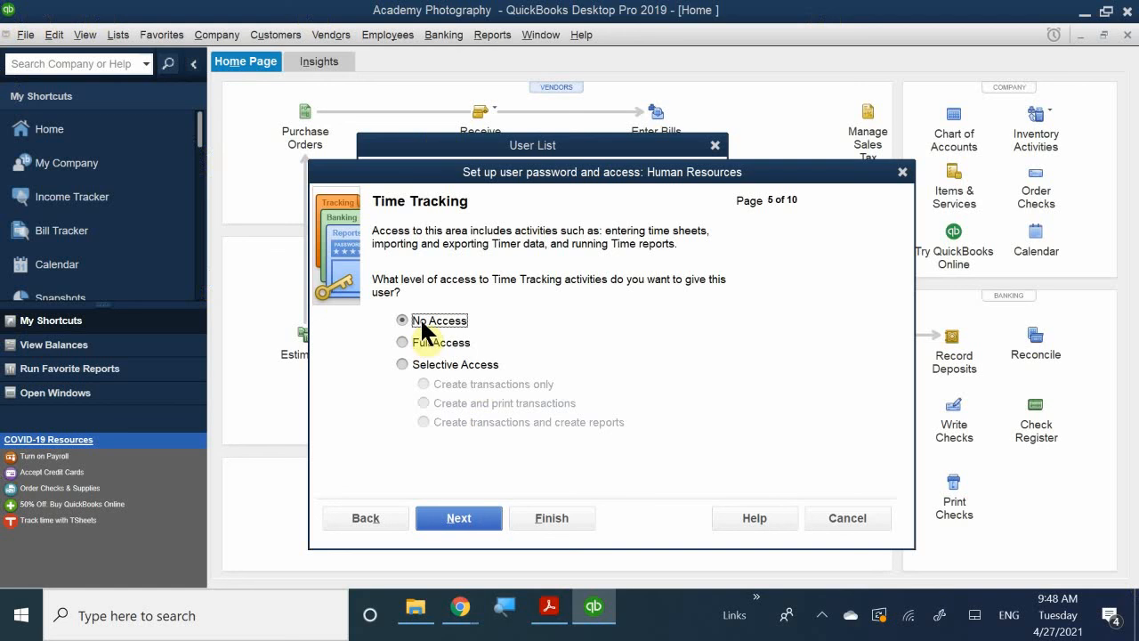
# Give the user Full Access to Time Tracking and to Payroll and Employees.
pyautogui.click(440, 343)
pyautogui.click(454, 518)
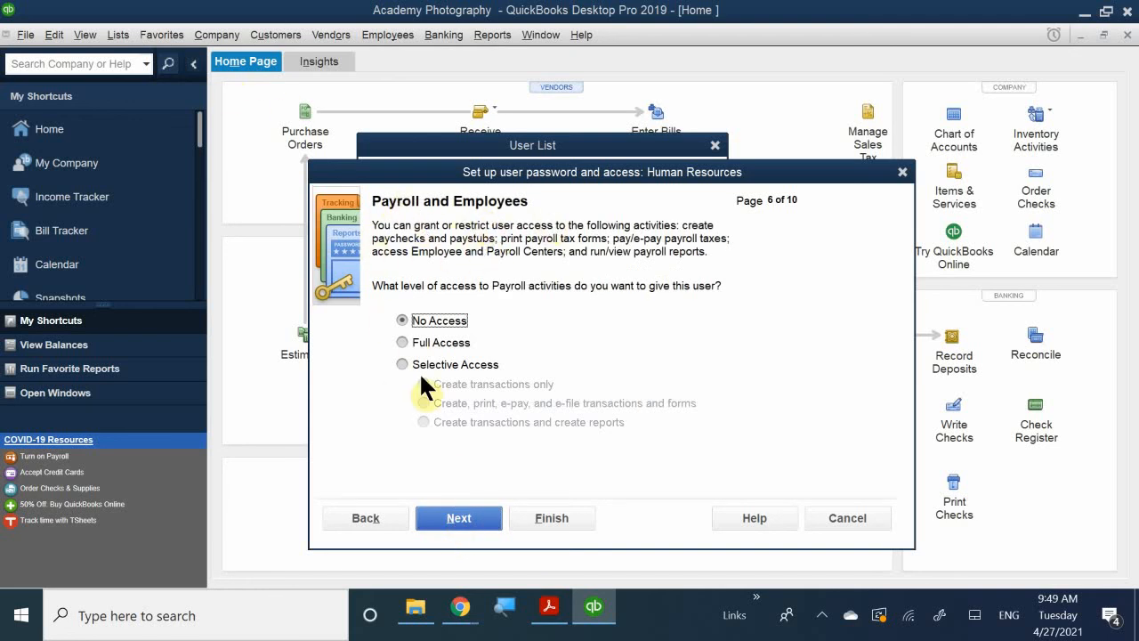
pyautogui.click(441, 343)
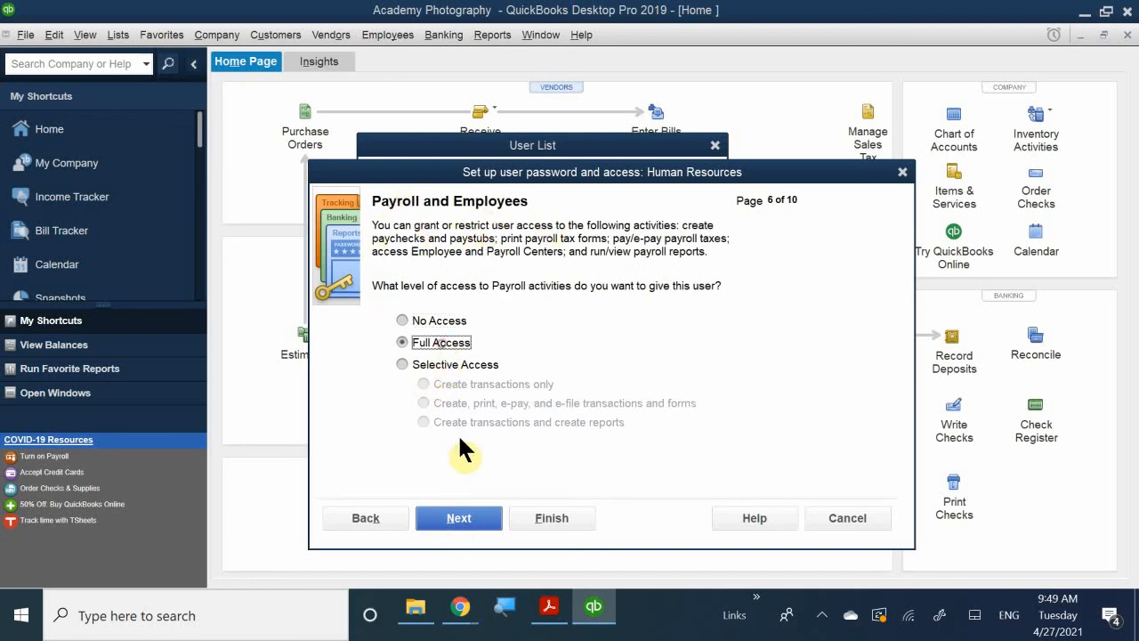
pyautogui.click(448, 365)
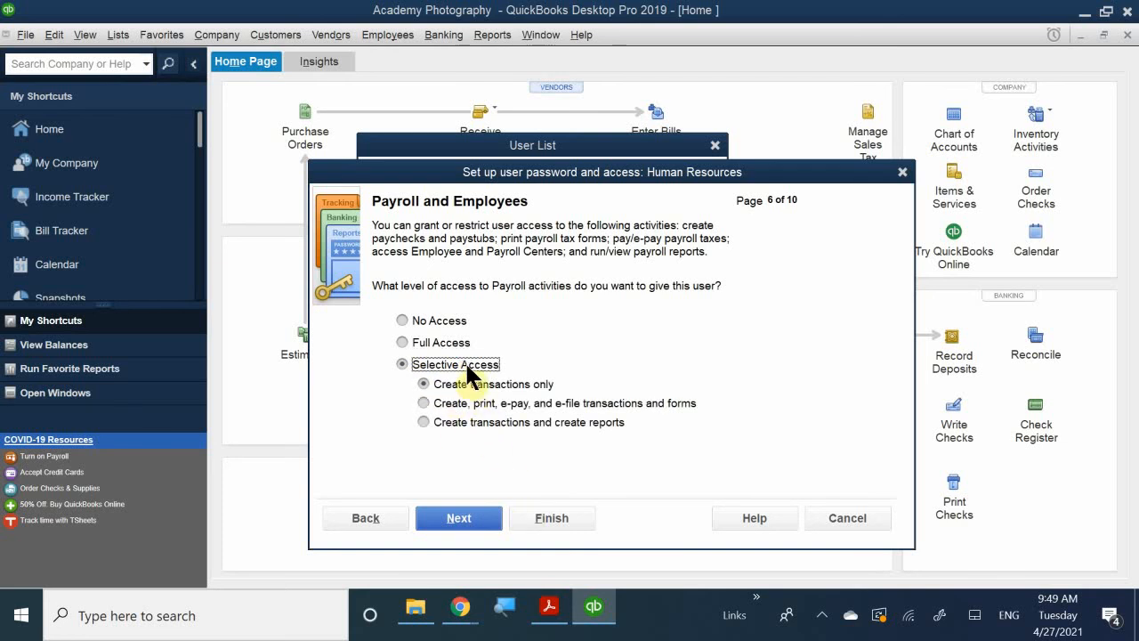
pyautogui.click(422, 342)
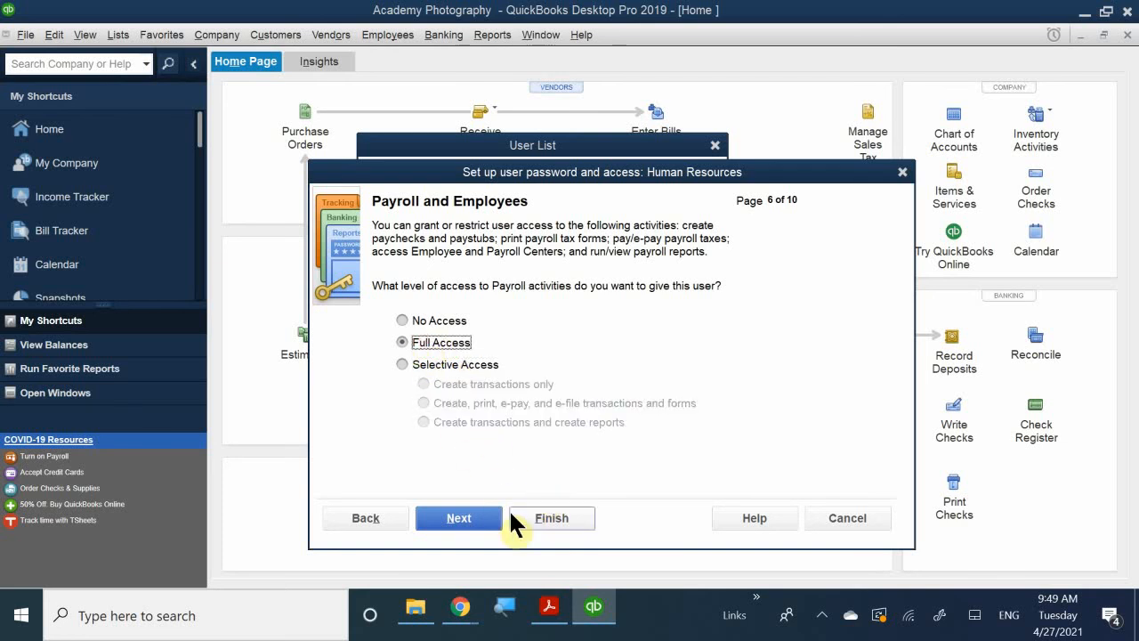
pyautogui.click(458, 516)
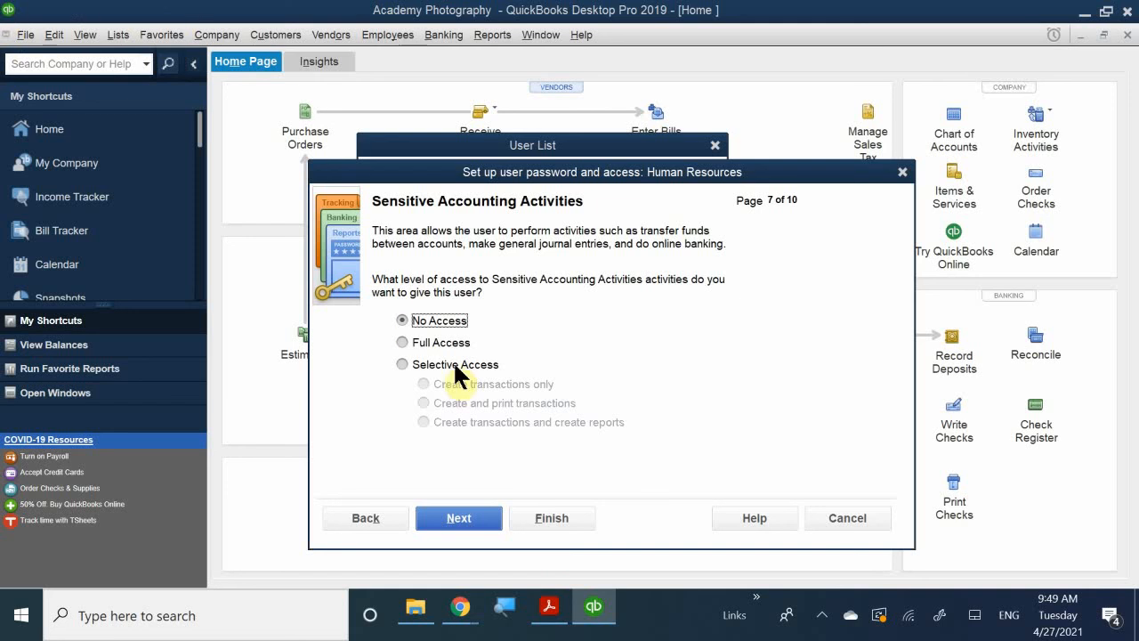
# Keep No Access for both sensitive accounting areas, and allow changing or deleting transactions, including those recorded before the closing date.
pyautogui.click(465, 515)
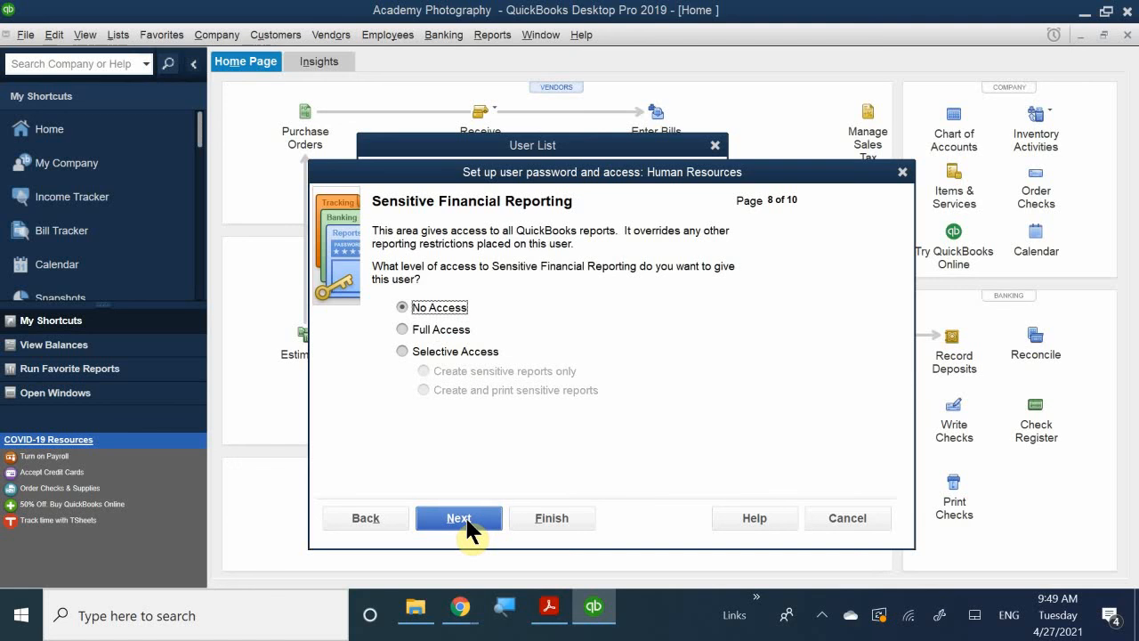
pyautogui.click(452, 522)
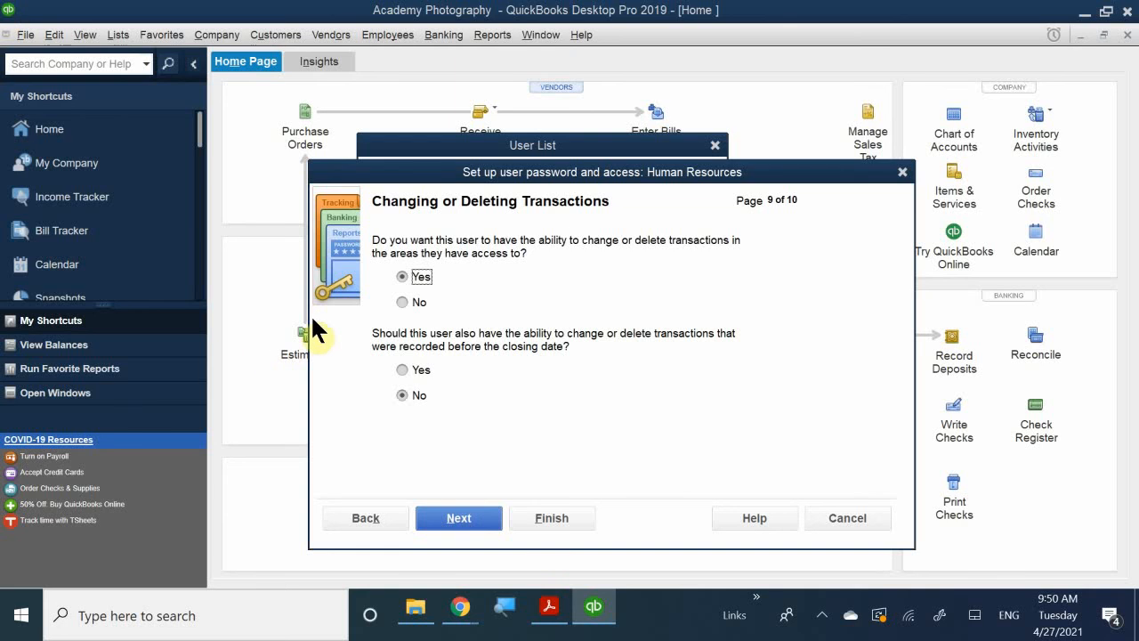
pyautogui.click(403, 369)
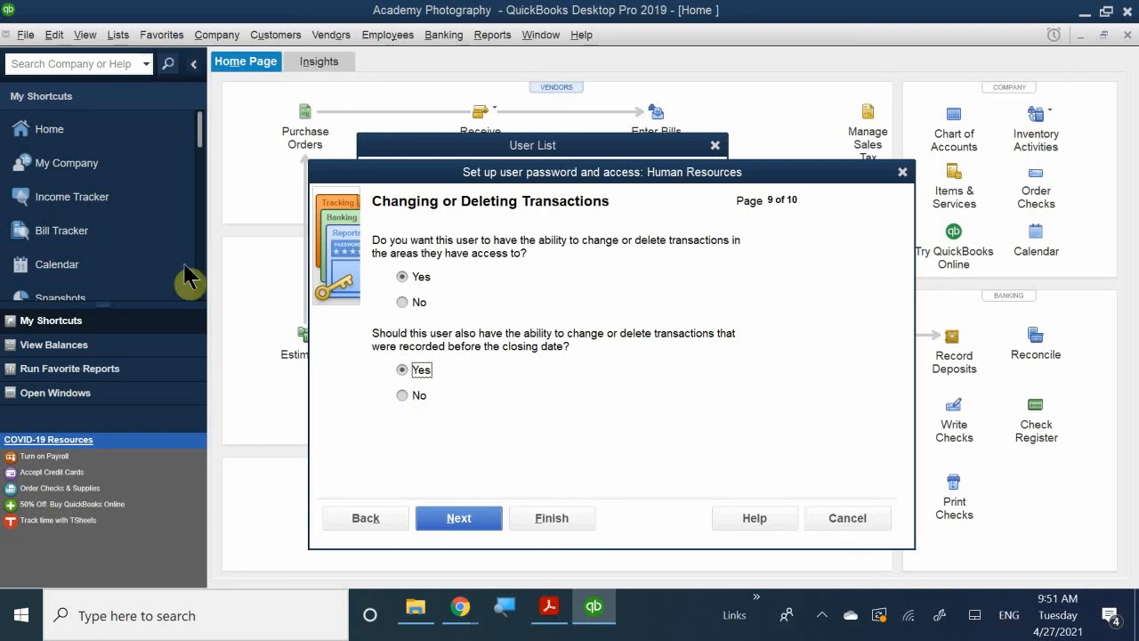
pyautogui.click(458, 513)
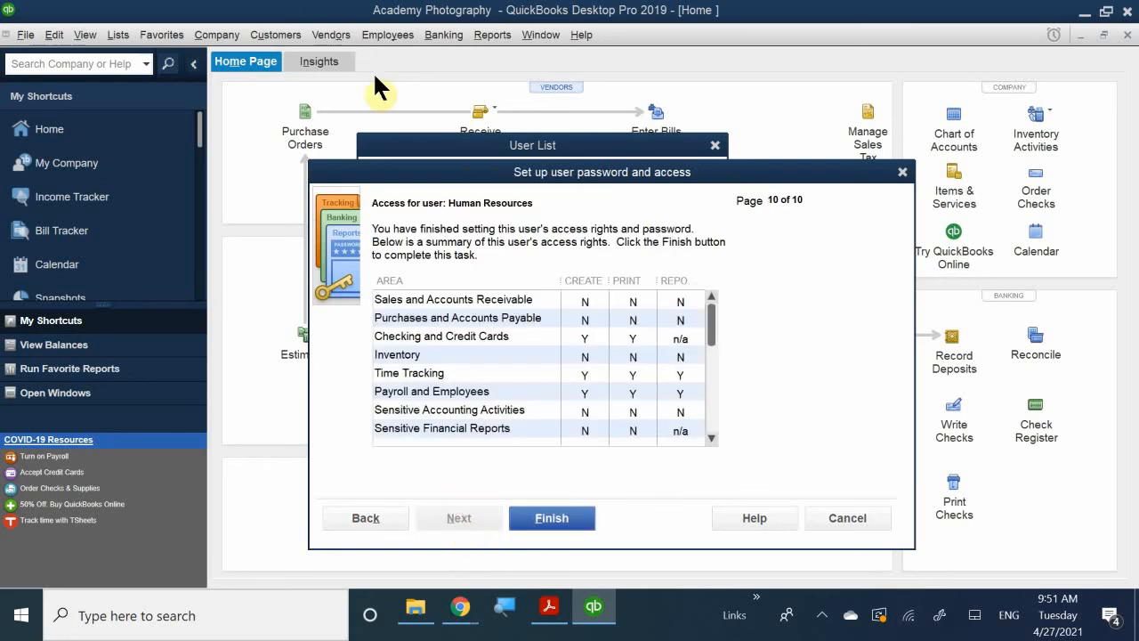
# Review the summary of the Human Resources user's access rights and finish adding the user.
pyautogui.scroll(-1, 499, 327)
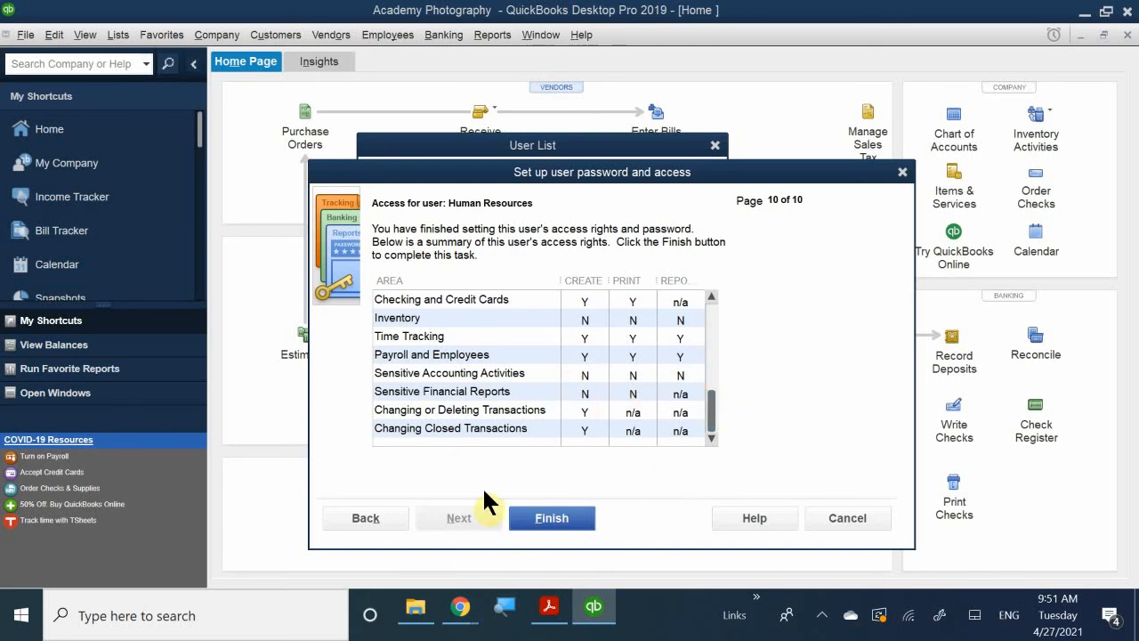
pyautogui.click(550, 518)
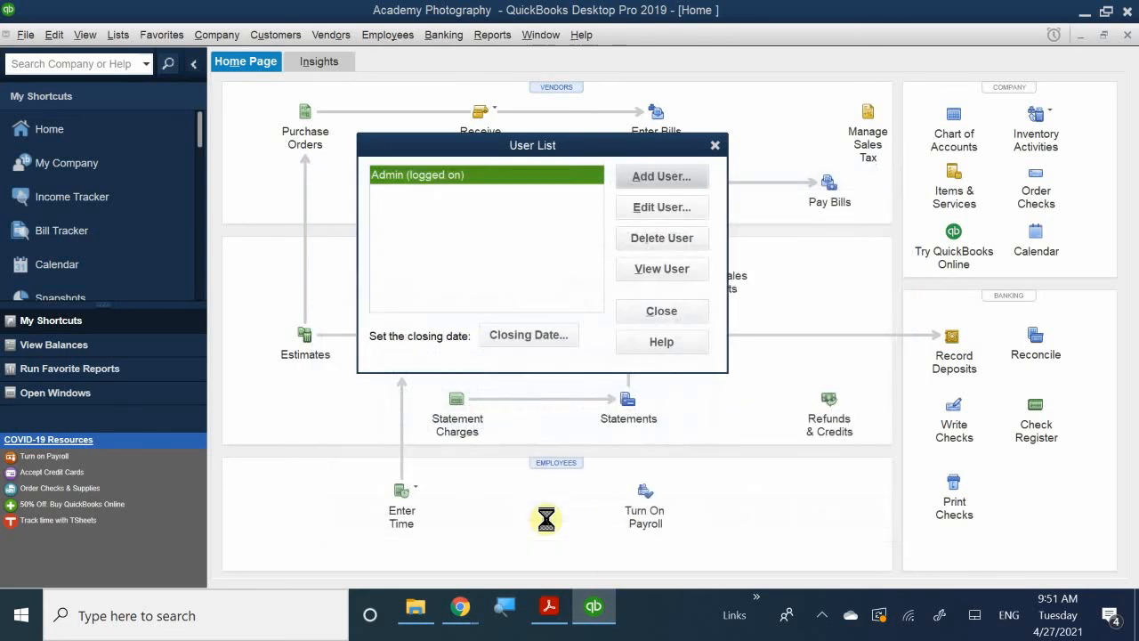
pyautogui.click(424, 213)
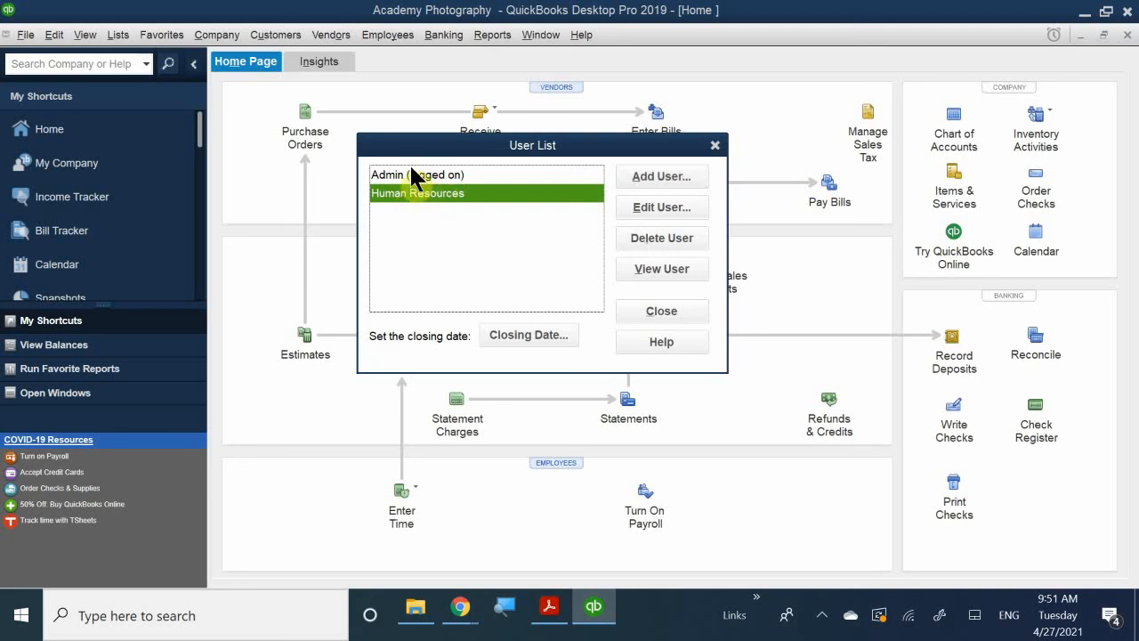
# Open the Admin user for editing, then enter and confirm an account password.
pyautogui.click(428, 175)
pyautogui.doubleClick(428, 175)
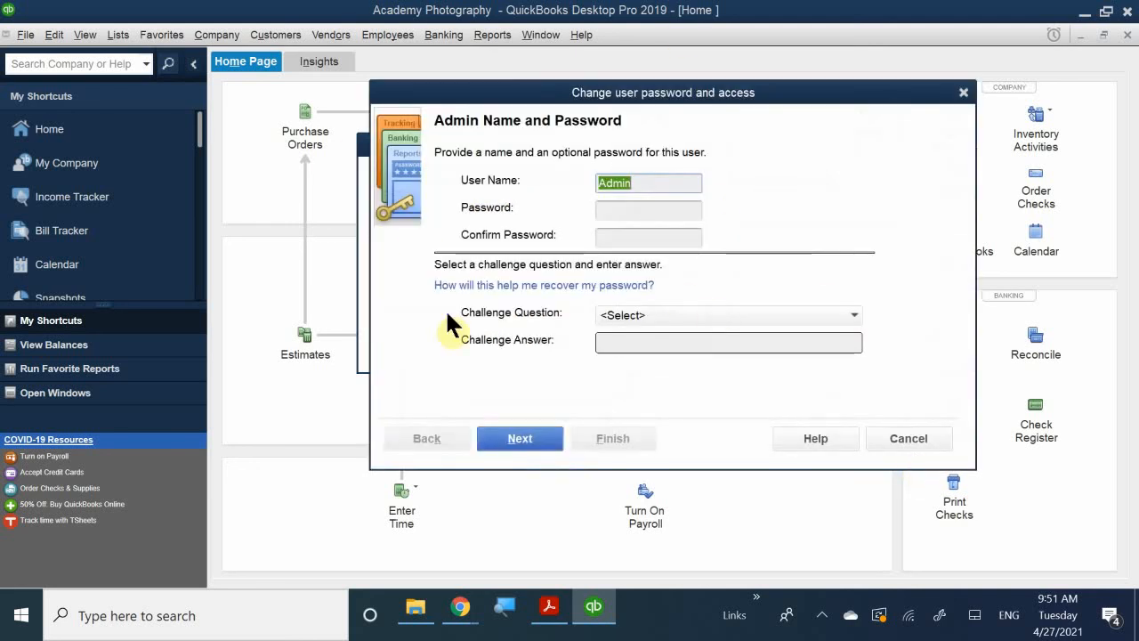
pyautogui.moveTo(503, 102); pyautogui.dragTo(434, 141)
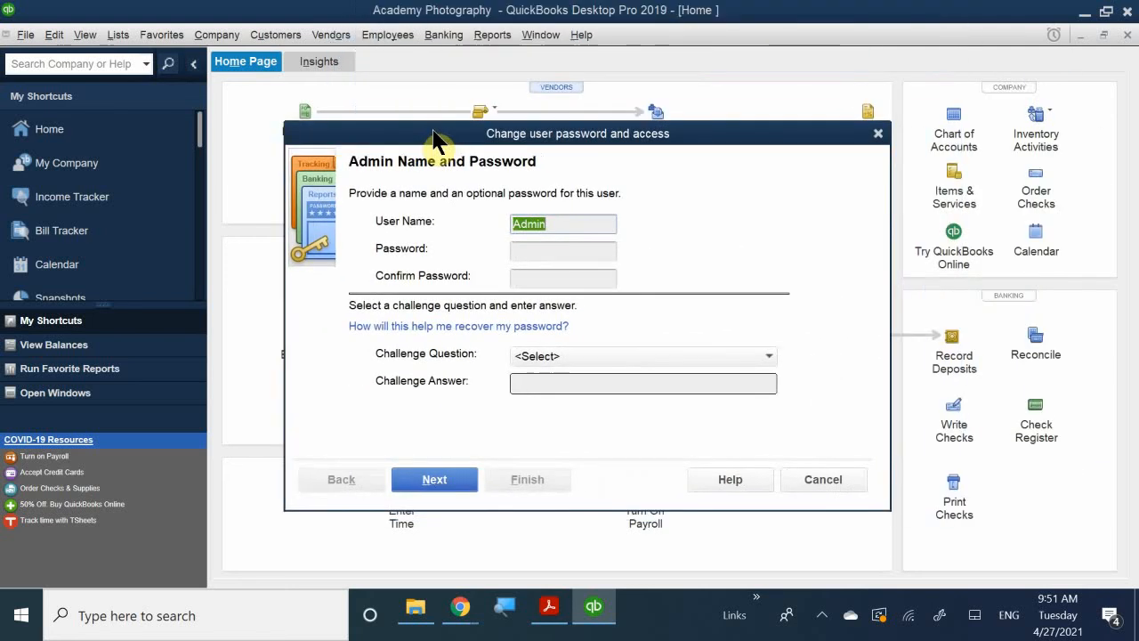
pyautogui.click(544, 252)
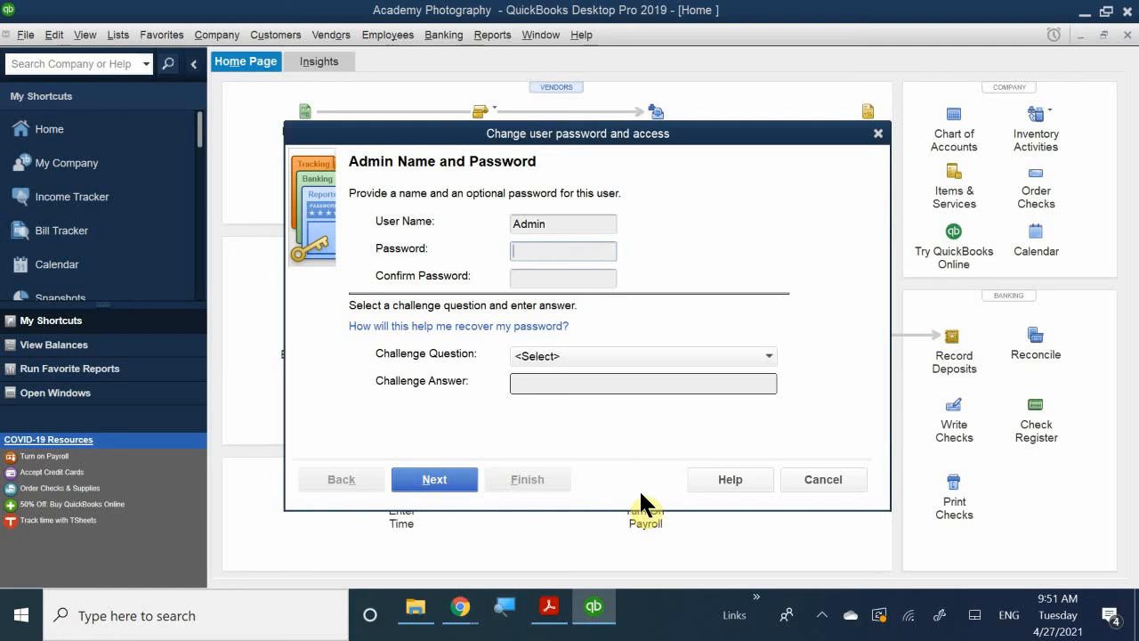
pyautogui.write('•••••')
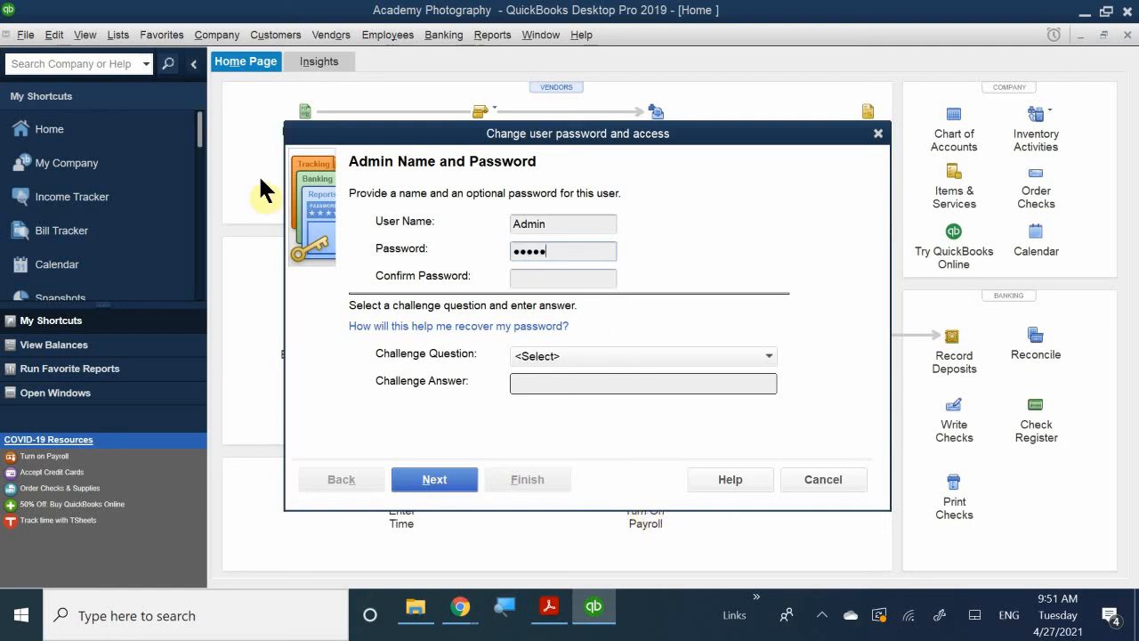
pyautogui.click(532, 280)
pyautogui.write('•••••')
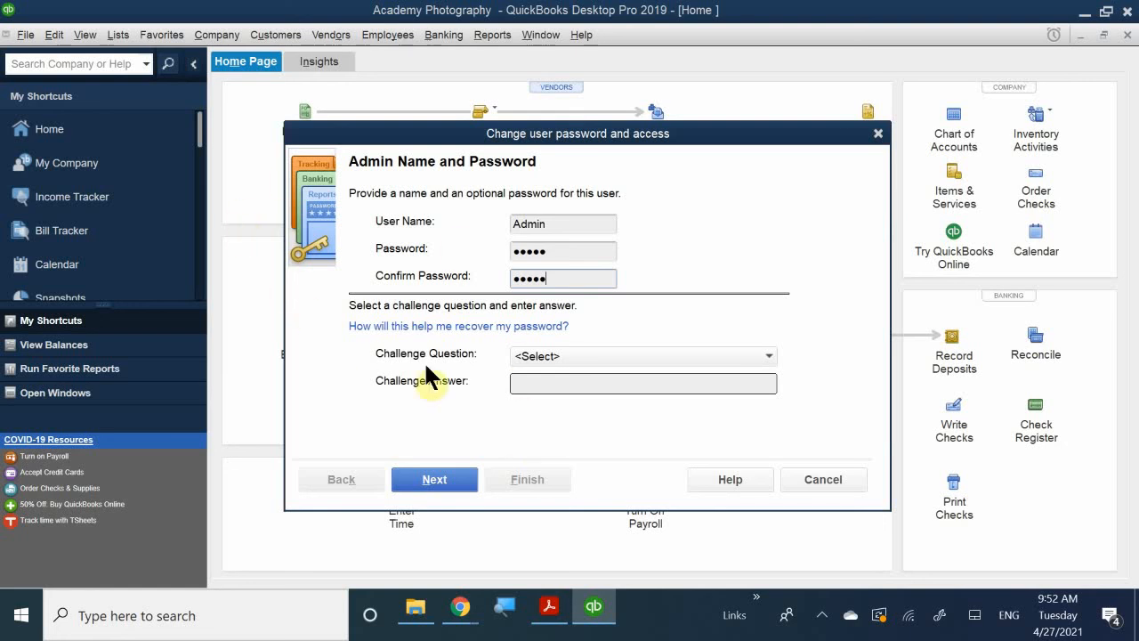
# Choose "Name of oldest nephew" as the Admin challenge question, enter the challenge answer, and try to continue.
pyautogui.click(555, 354)
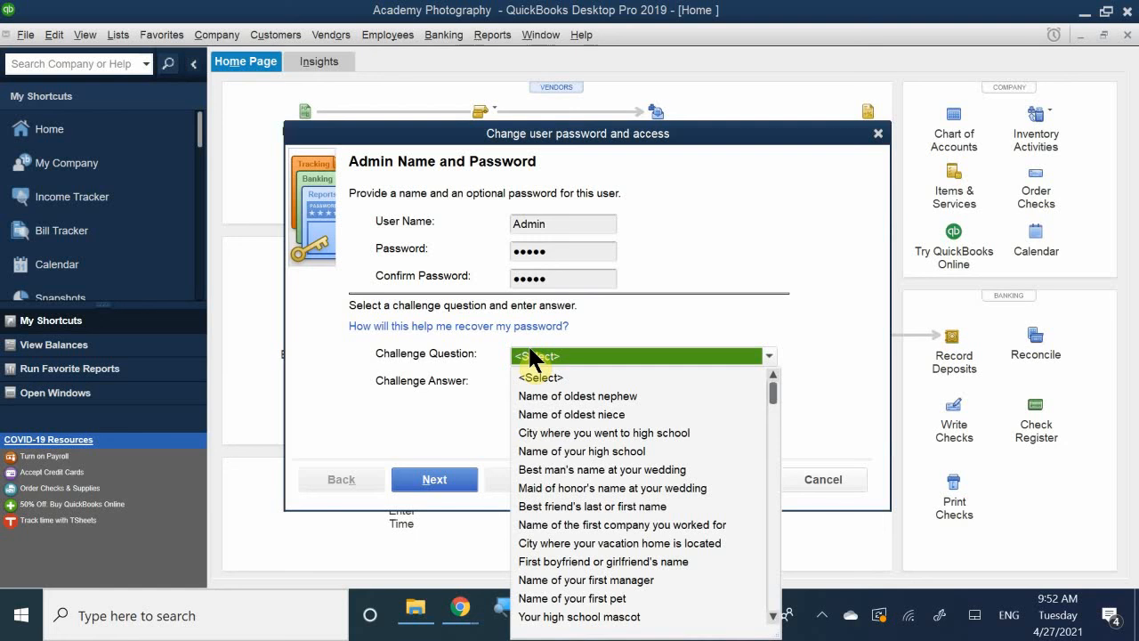
pyautogui.click(570, 396)
pyautogui.click(543, 383)
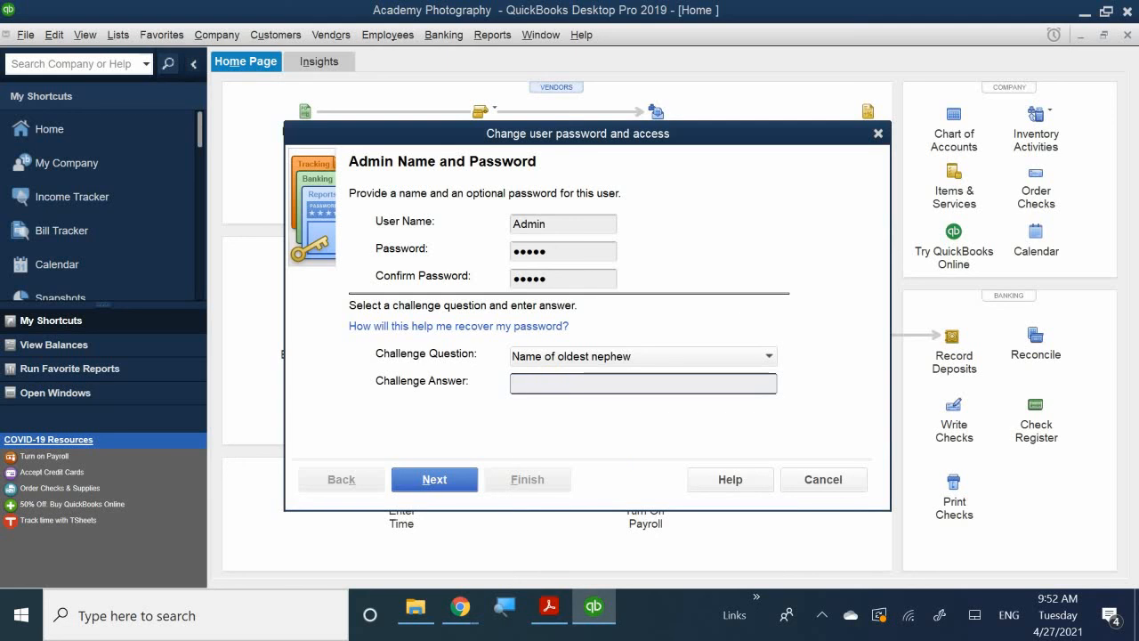
pyautogui.write('•••')
pyautogui.click(450, 480)
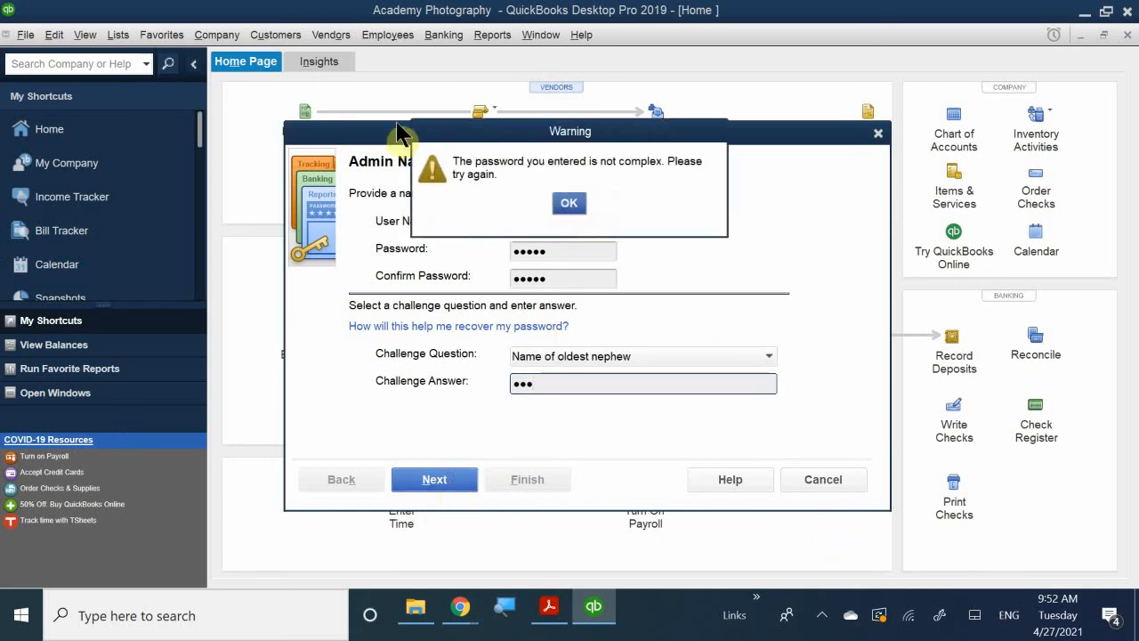
pyautogui.moveTo(486, 127); pyautogui.dragTo(502, 340)
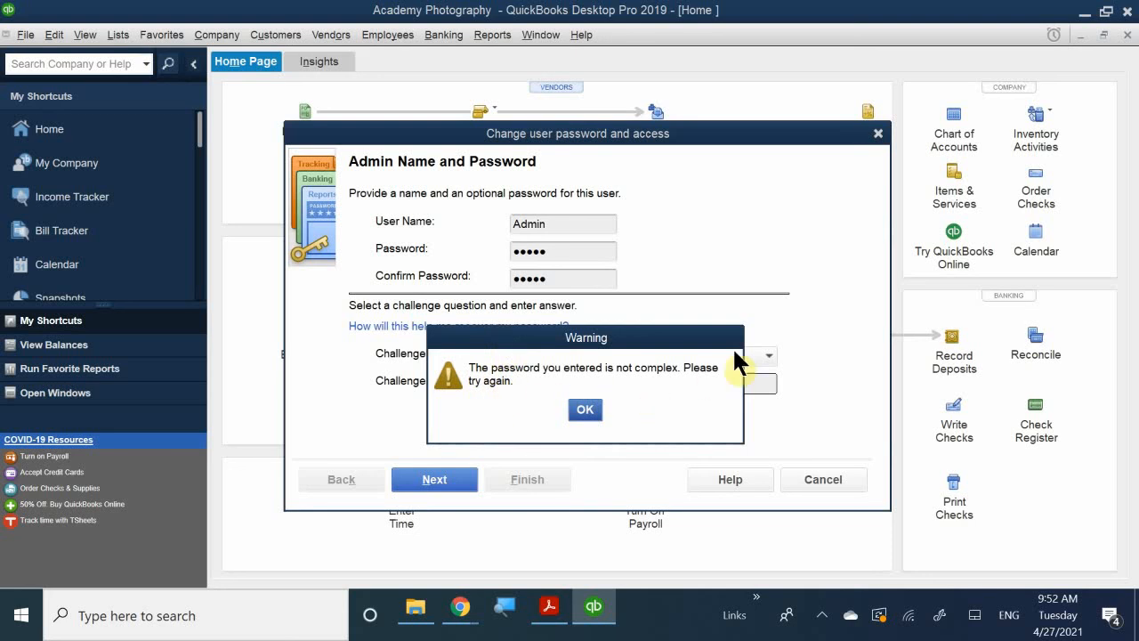
pyautogui.click(585, 410)
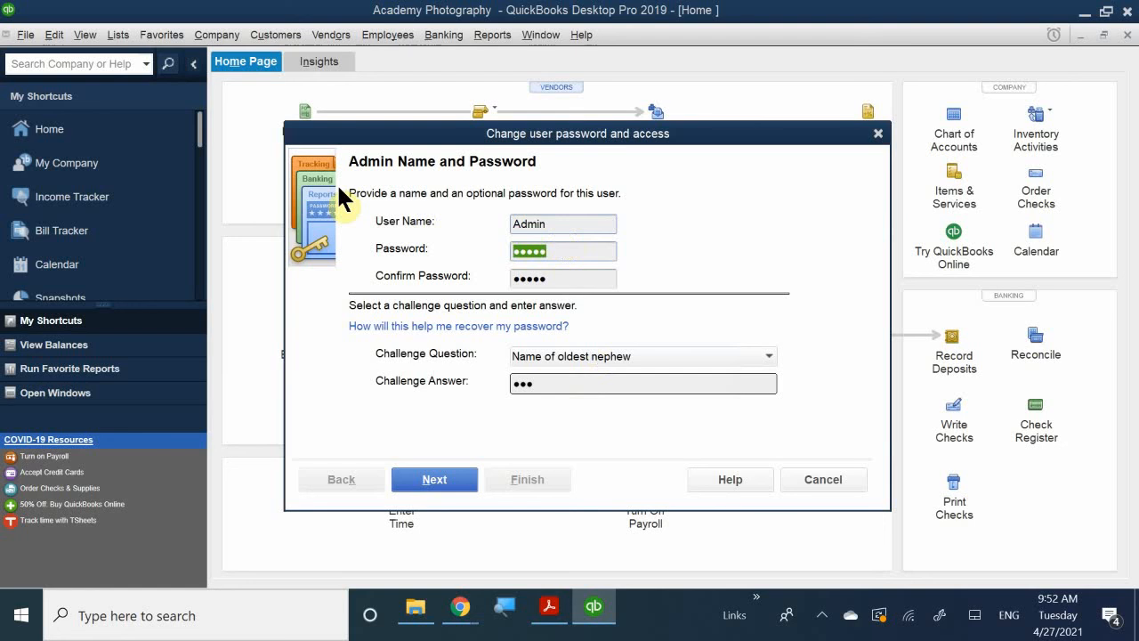
# Try to continue with a different six-character account password entered in both the Password and Confirm Password fields.
pyautogui.press('BackSpace')
pyautogui.write('******')
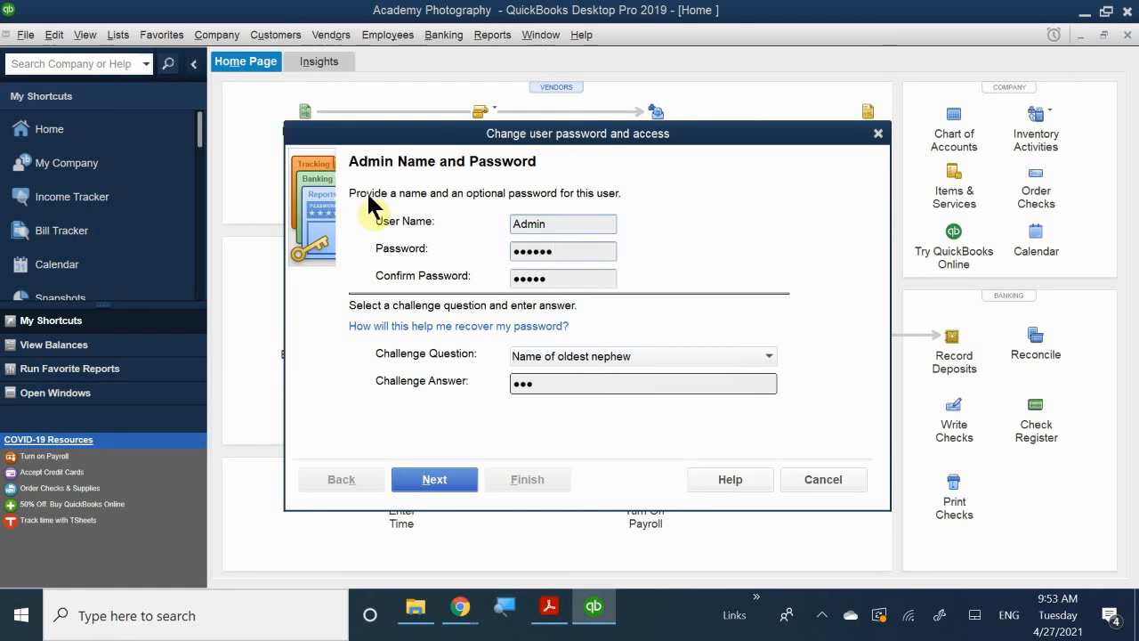
pyautogui.click(559, 276)
pyautogui.write('*')
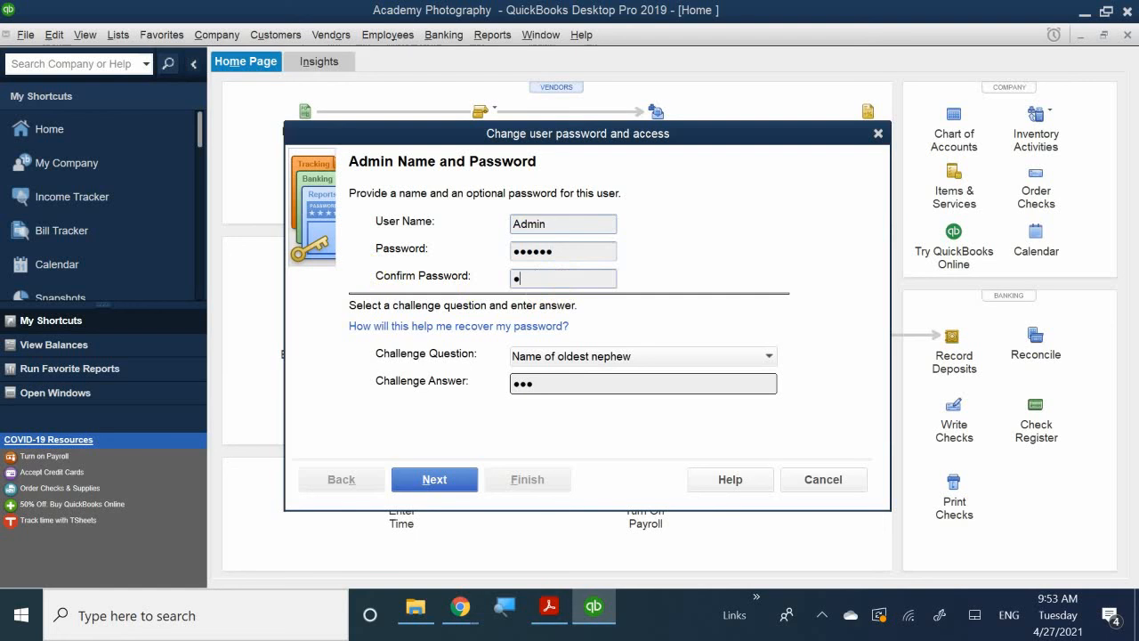
pyautogui.write('*****')
pyautogui.click(432, 481)
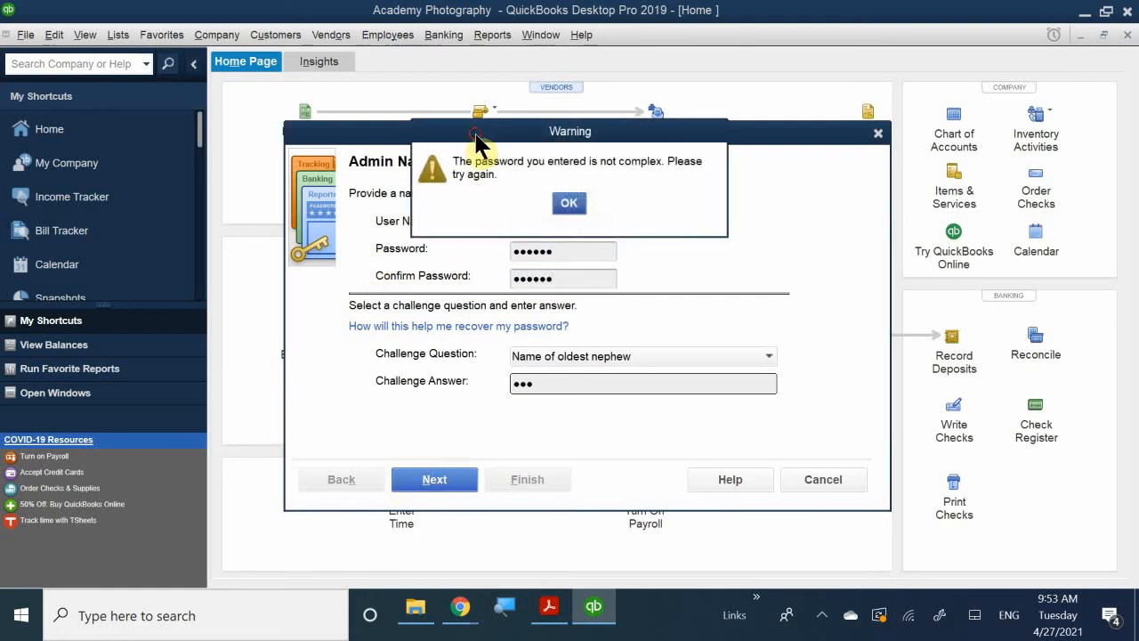
pyautogui.moveTo(472, 134); pyautogui.dragTo(474, 334)
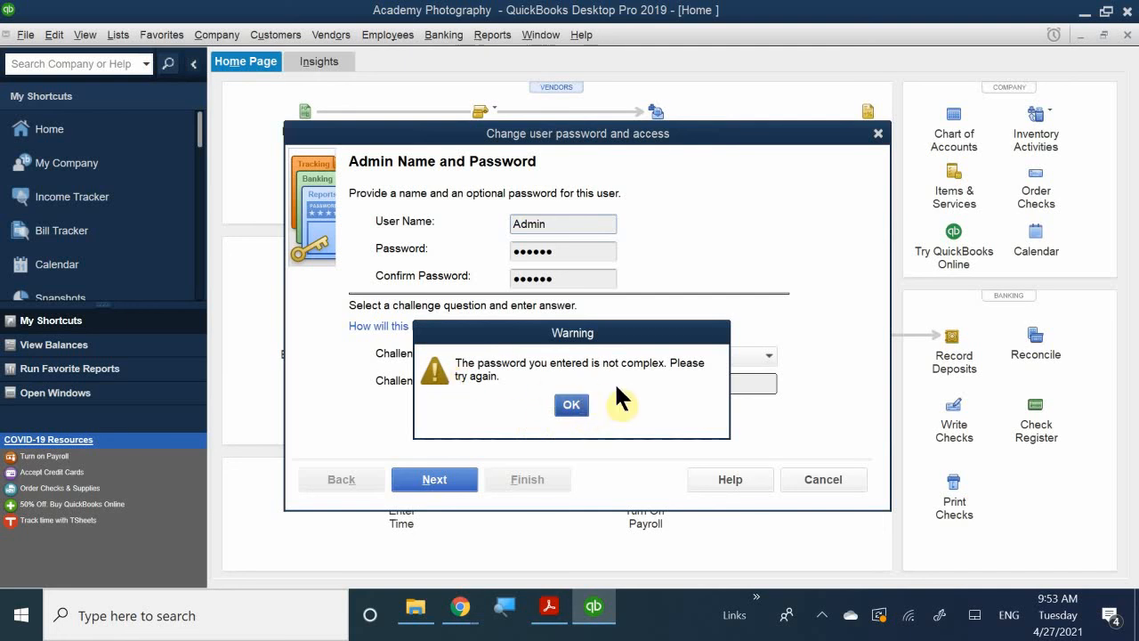
pyautogui.click(576, 406)
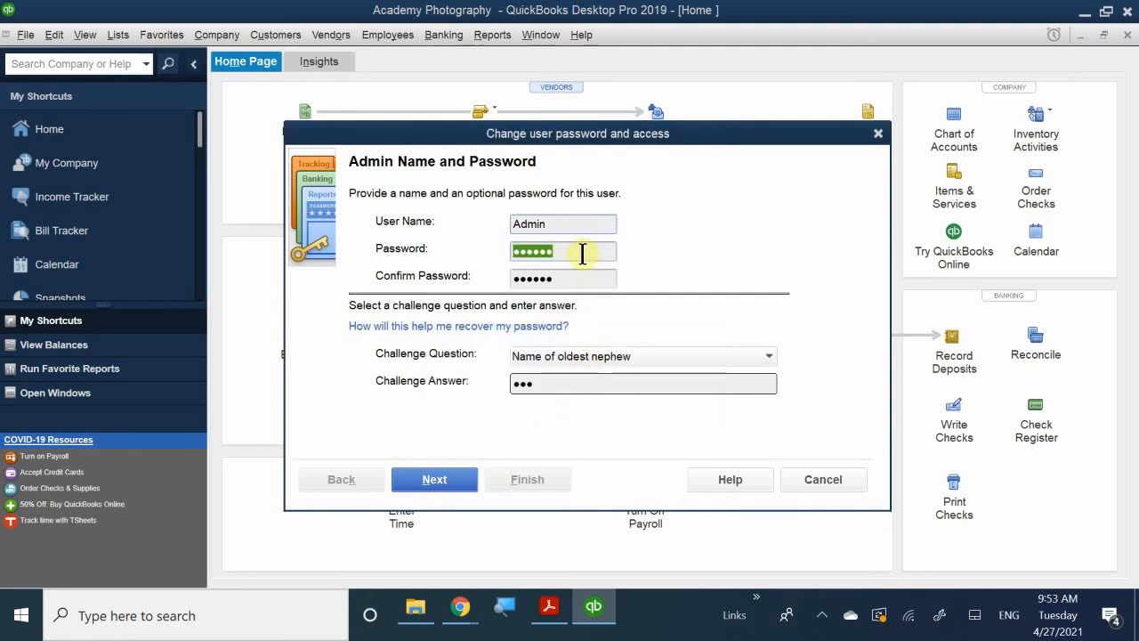
# Replace the Admin user's entry in the Password field with a new seven-character account password.
pyautogui.write('a')
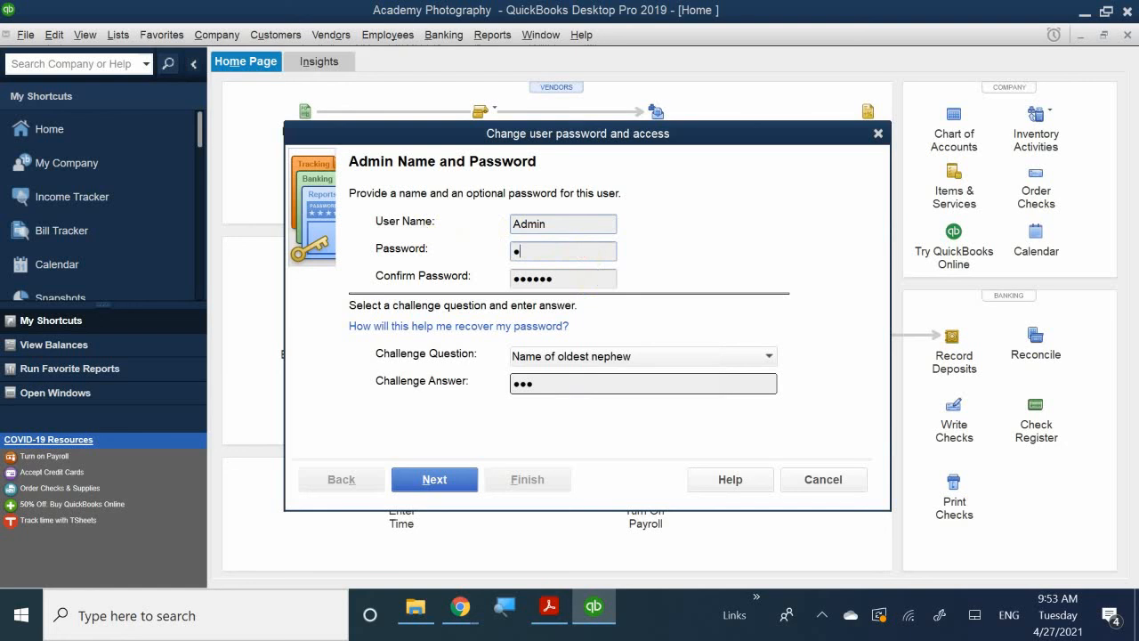
pyautogui.press('BackSpace')
pyautogui.write('aaaaaaa')
# Replace the old Confirm Password entry with the new account password for the Admin user.
pyautogui.click(579, 276)
pyautogui.moveTo(579, 276); pyautogui.dragTo(428, 271)
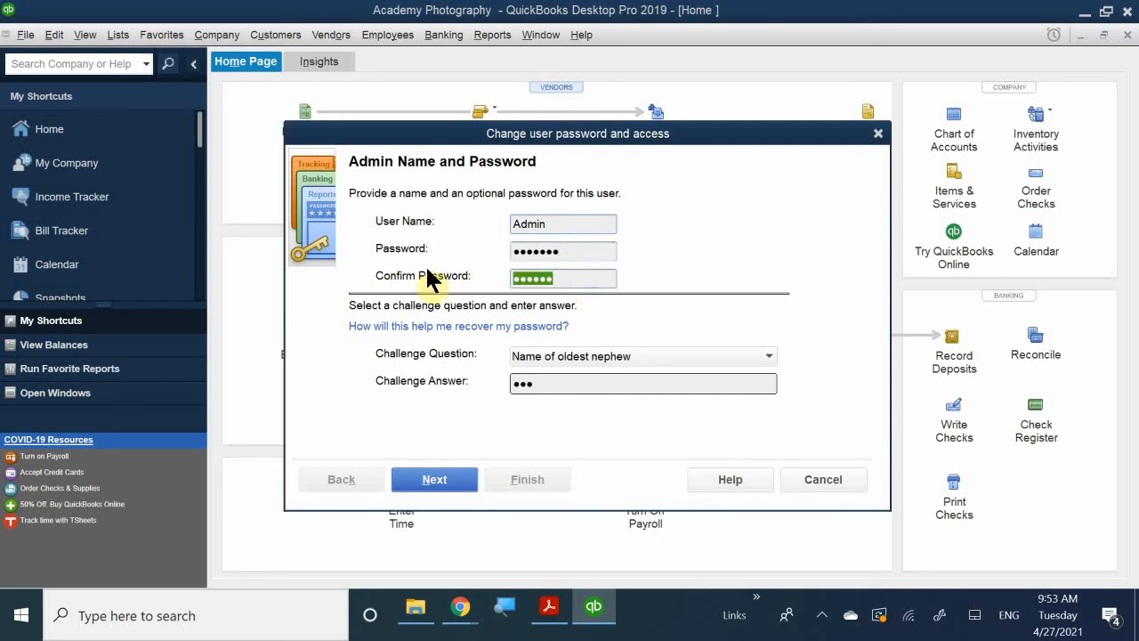
pyautogui.press('BackSpace')
pyautogui.write('admin')
pyautogui.press('BackSpace')
pyautogui.press('BackSpace')
pyautogui.press('BackSpace')
pyautogui.press('BackSpace')
pyautogui.press('BackSpace')
pyautogui.write('a••••••')
# Finish and save the Admin user's password changes, and close the User List.
pyautogui.click(437, 477)
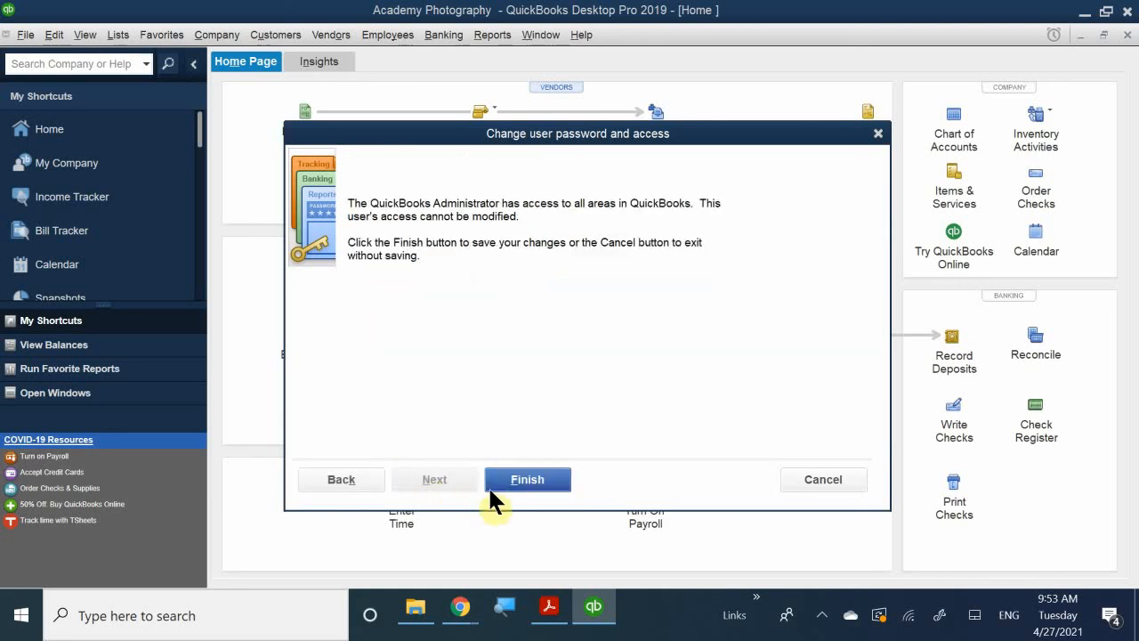
pyautogui.click(531, 482)
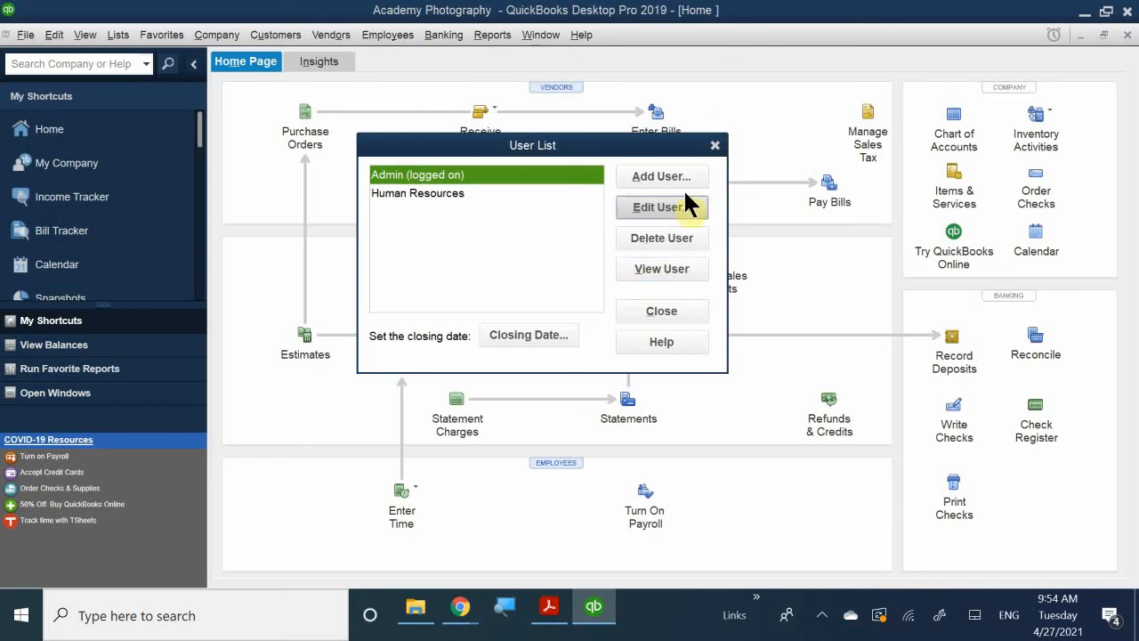
pyautogui.click(715, 145)
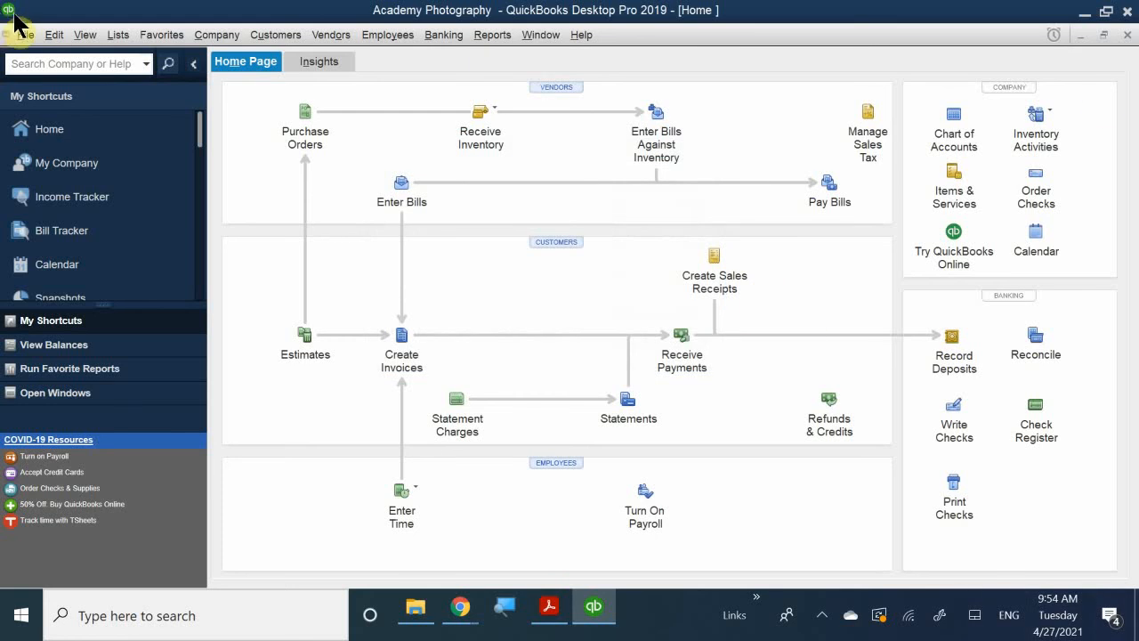
pyautogui.click(29, 36)
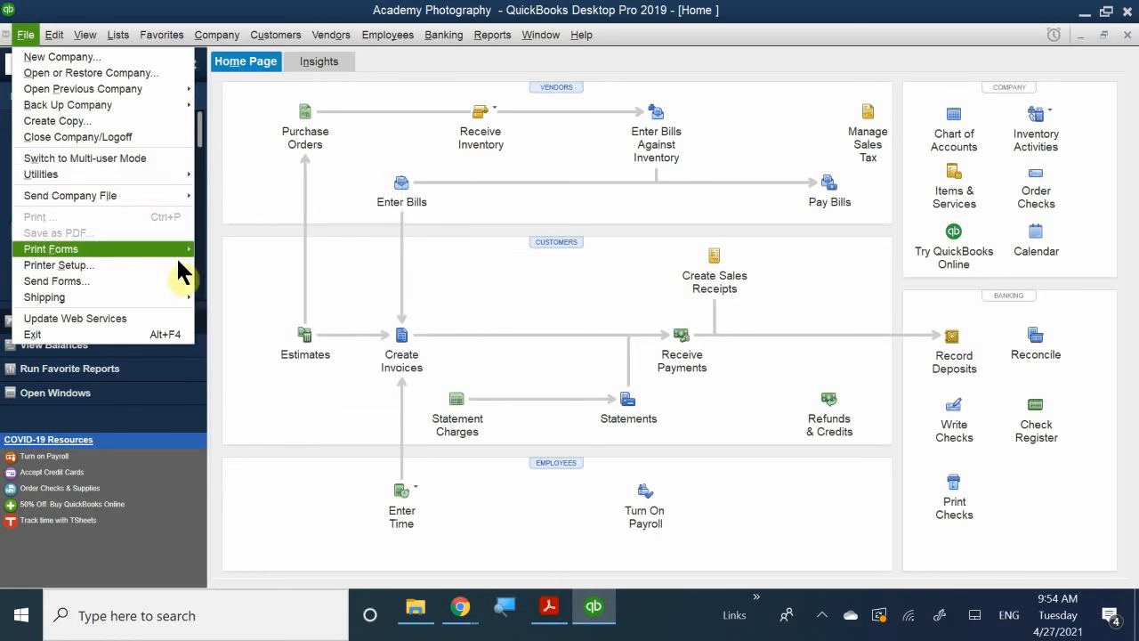
pyautogui.moveTo(180, 254)
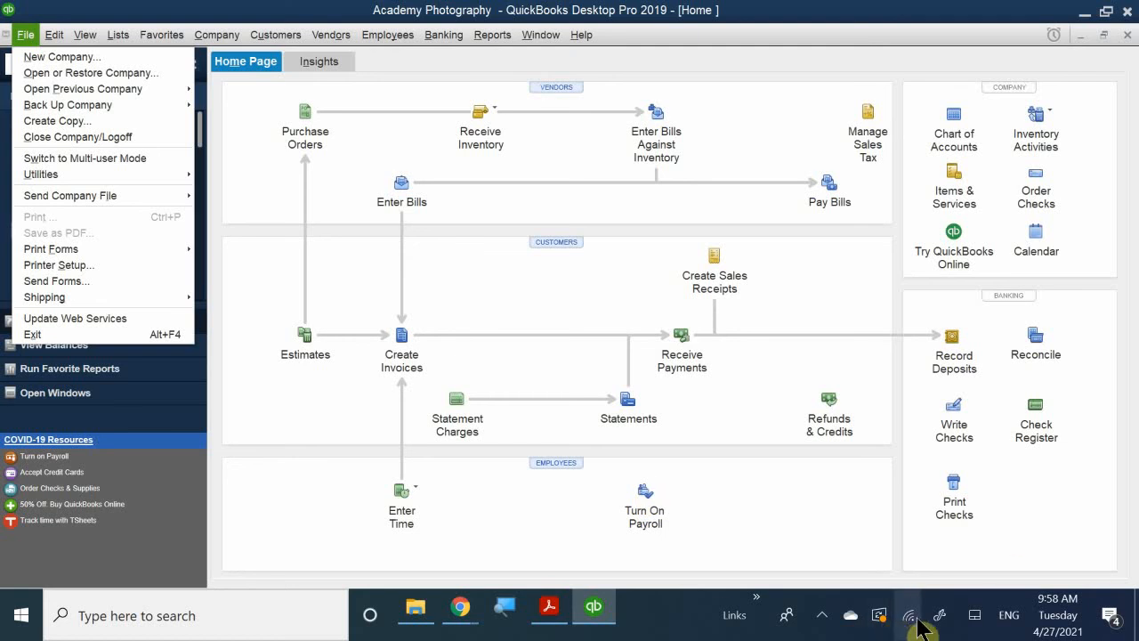
pyautogui.click(821, 615)
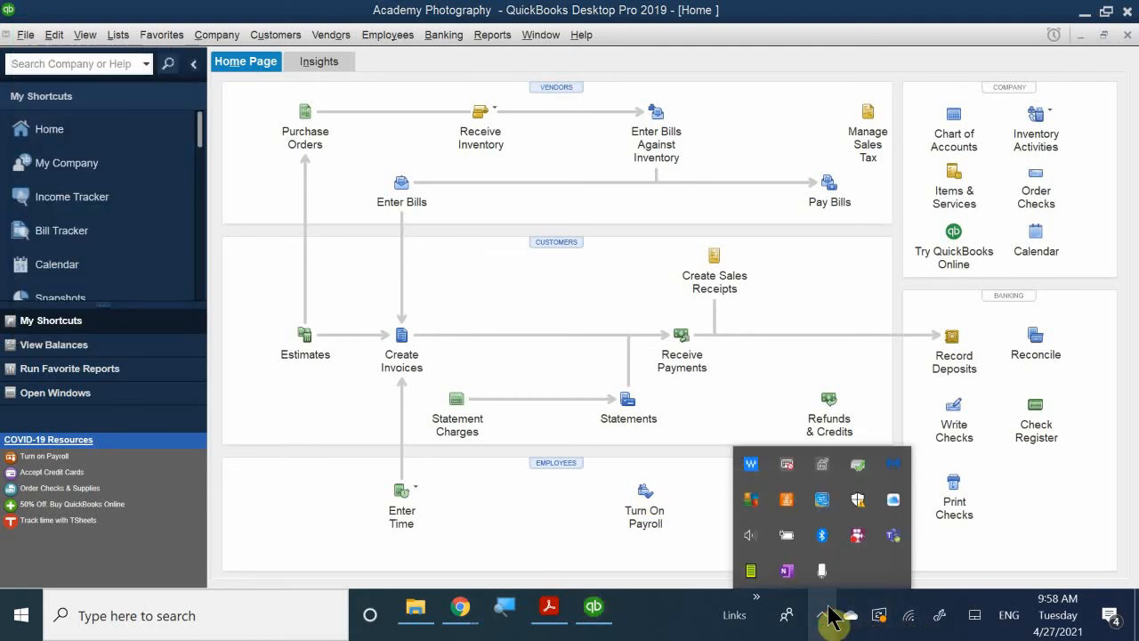
pyautogui.rightClick(858, 537)
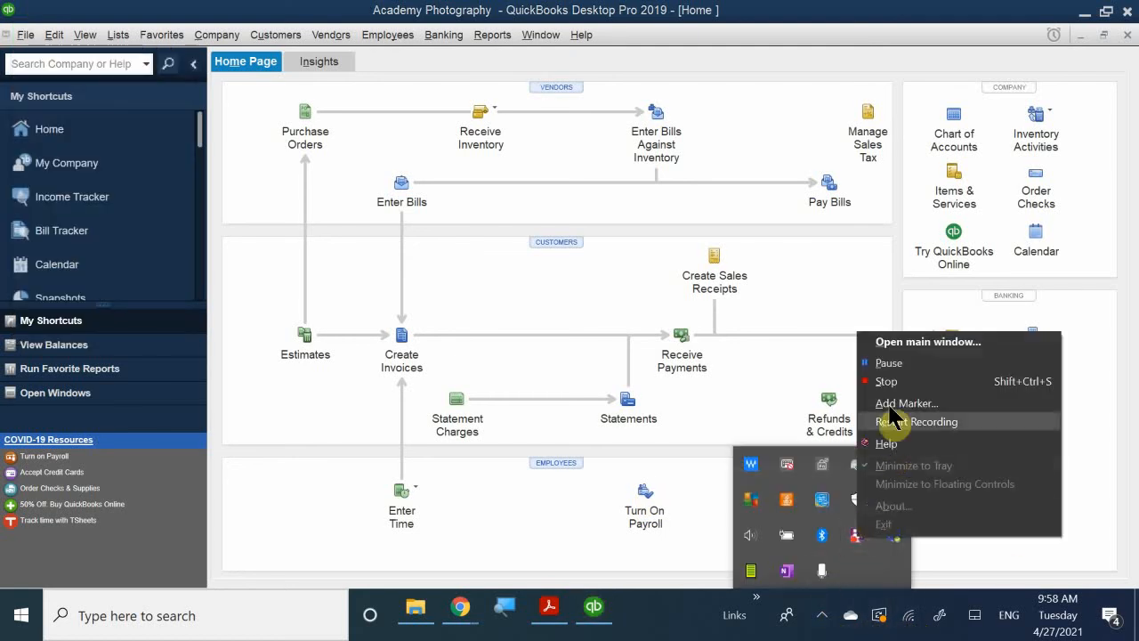